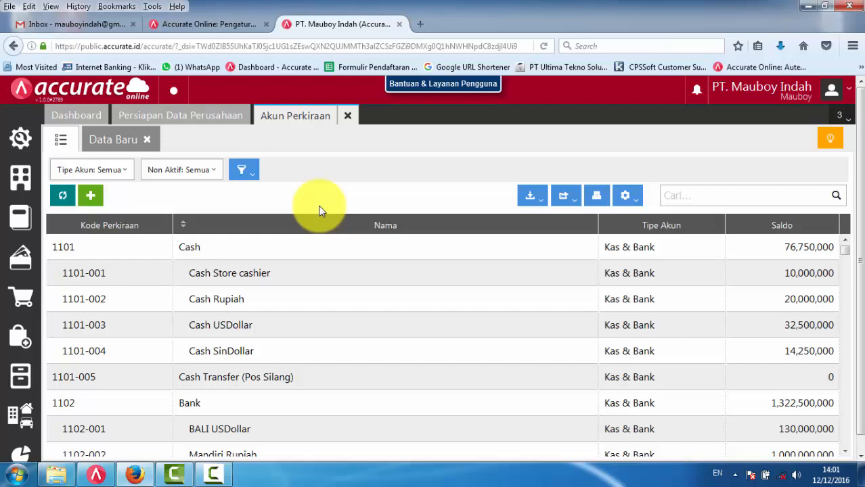
Look through the chart of accounts down to the inventory accounts and try to open account 11041 Persediaan Barang.
scroll(319, 208, down, 1)
scroll(315, 228, down, 3)
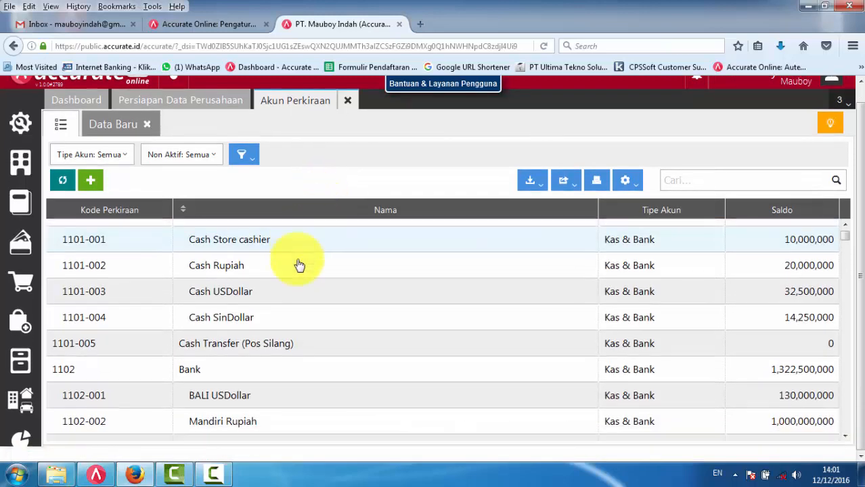
scroll(300, 269, down, 10)
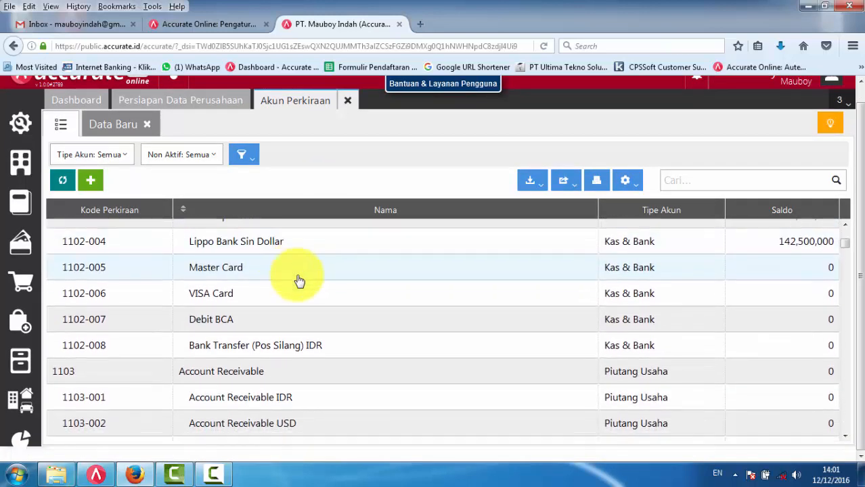
scroll(300, 283, down, 5)
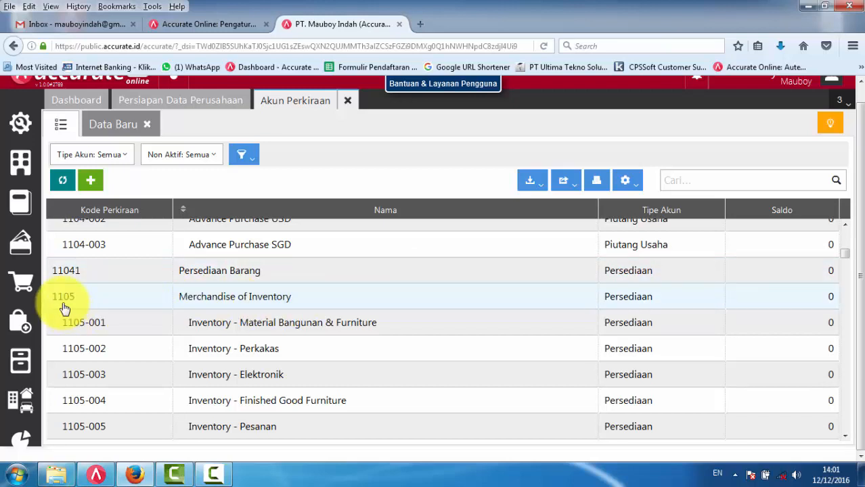
scroll(110, 344, down, 5)
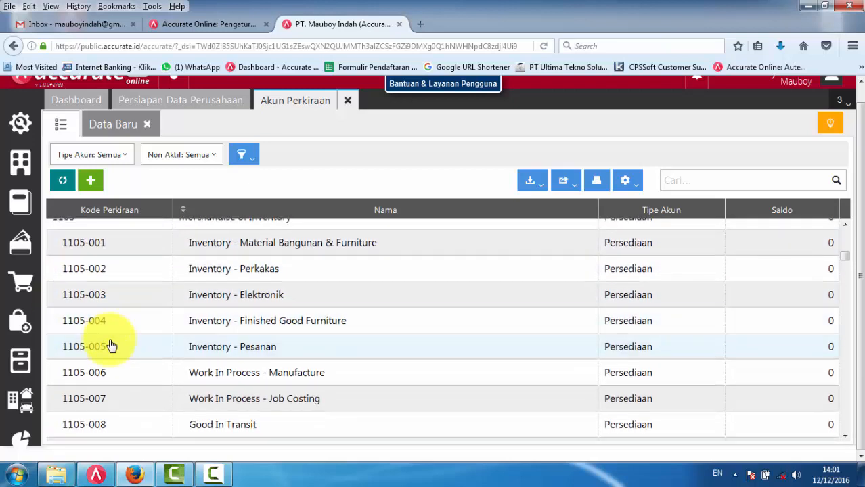
scroll(110, 344, up, 5)
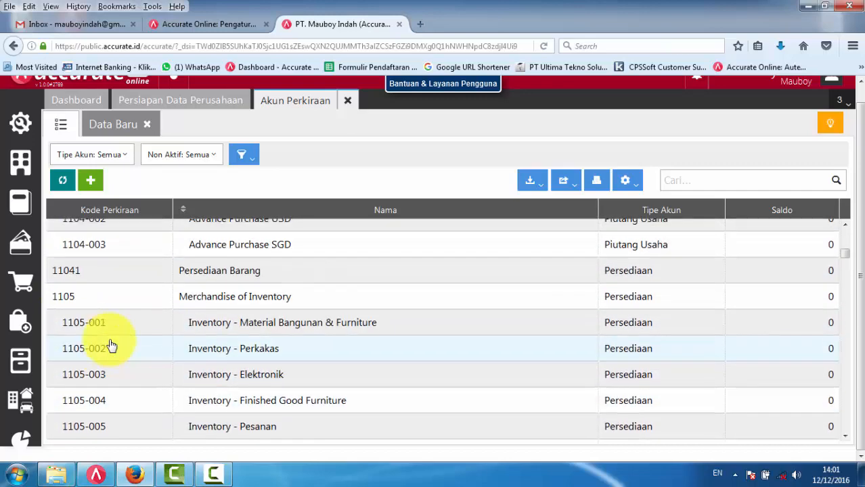
click(236, 277)
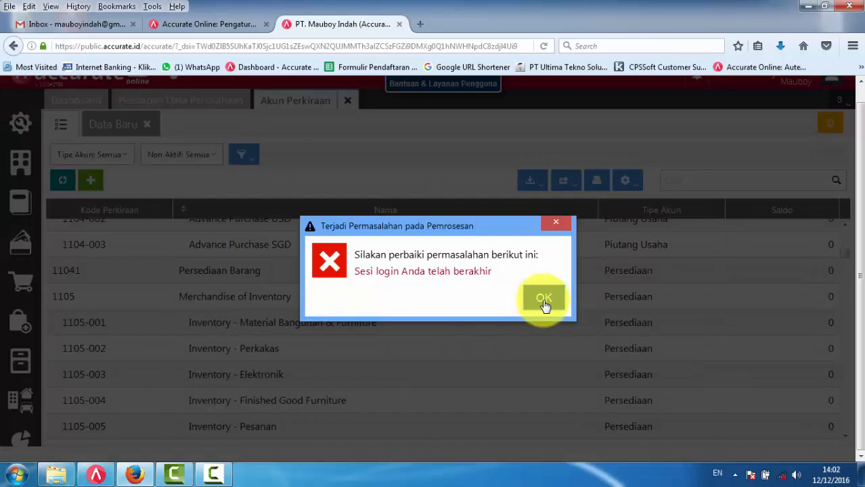
click(544, 303)
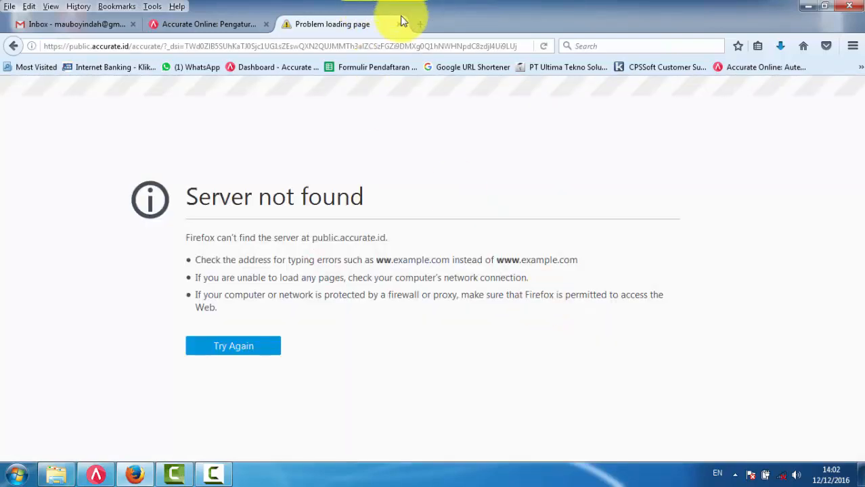
Close the failed company page and try to reopen the PT. Mauboy Indah database from the database overview.
click(402, 25)
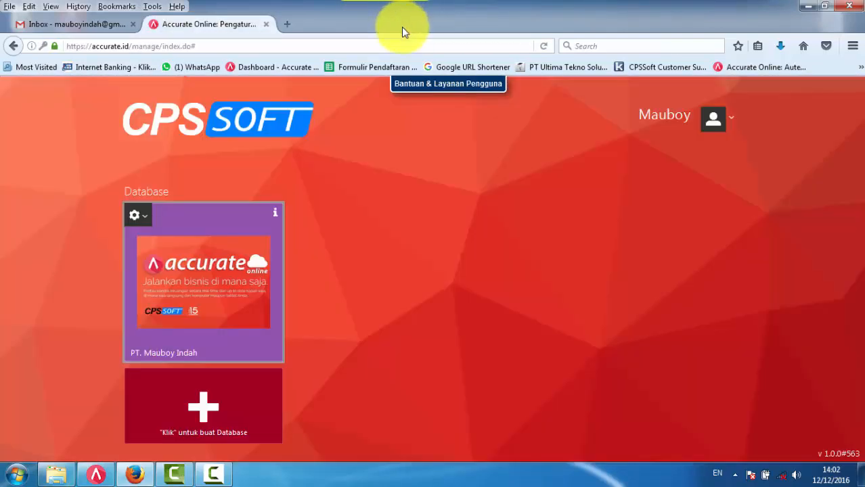
click(219, 285)
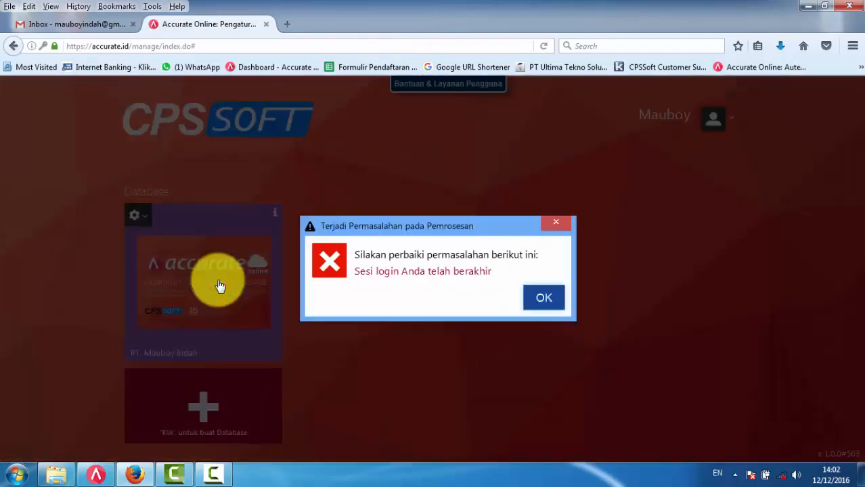
click(541, 302)
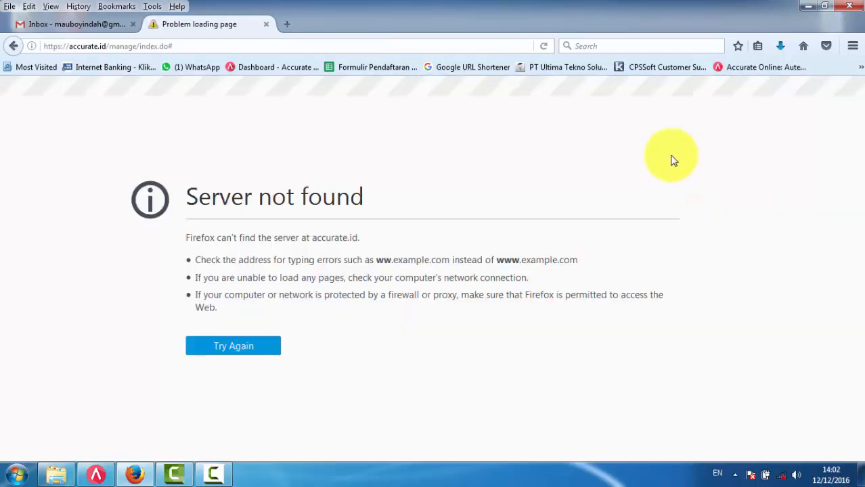
click(255, 42)
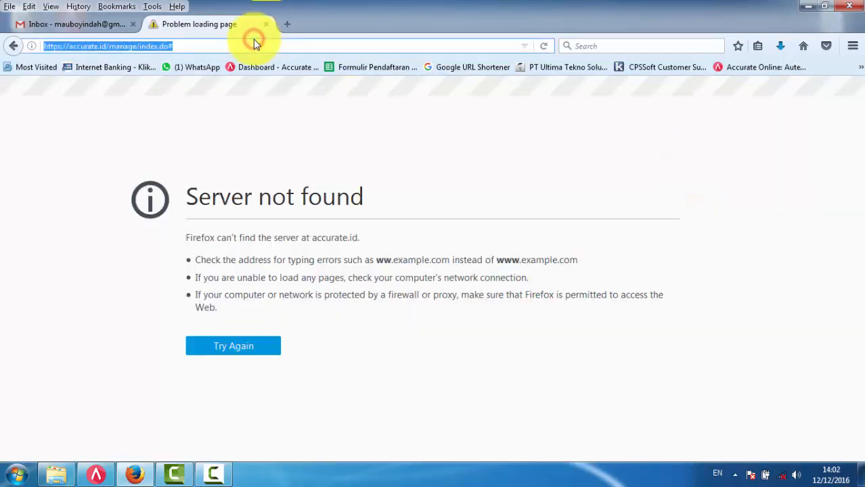
text(https://)
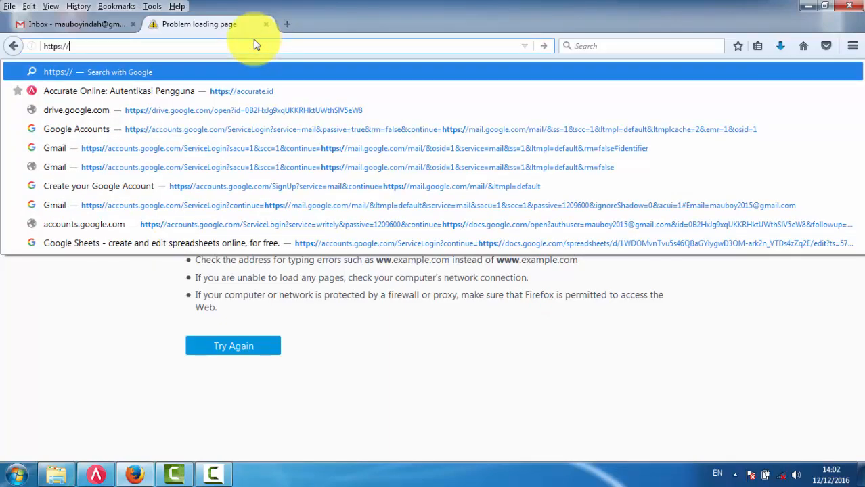
text(accu)
key(Return)
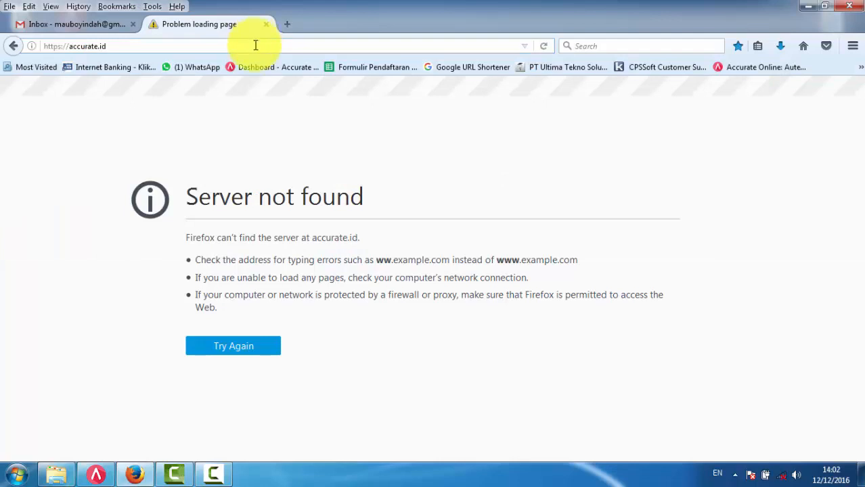
Reconnect the computer to its wireless network from the list of available networks.
mouse_move(790, 476)
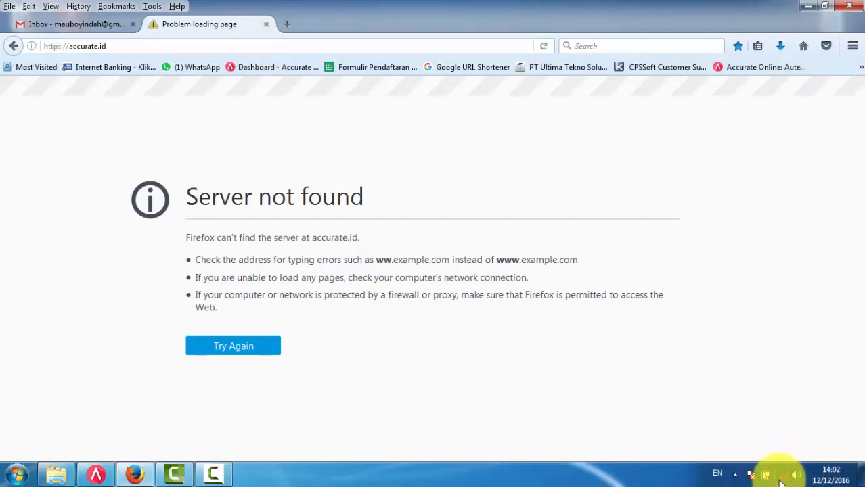
click(781, 477)
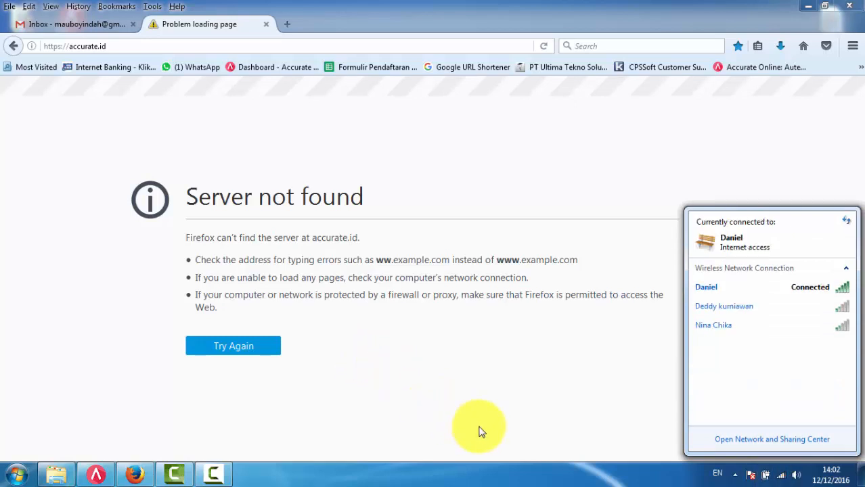
click(819, 287)
click(505, 369)
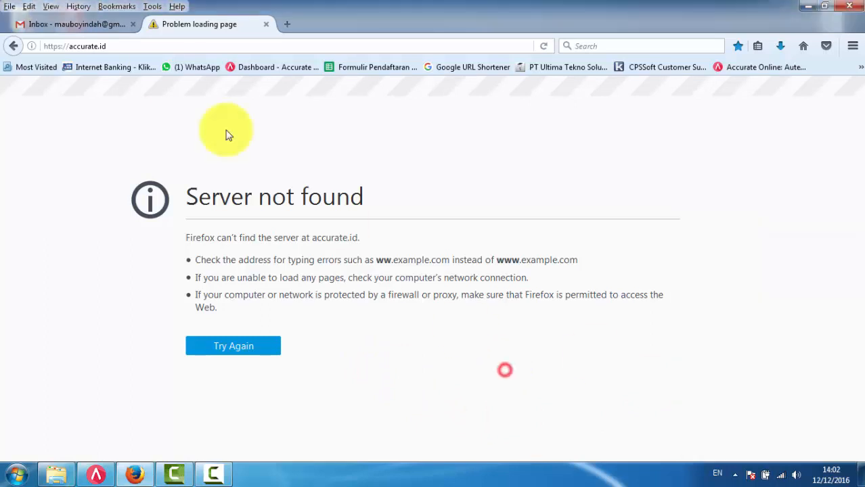
click(163, 50)
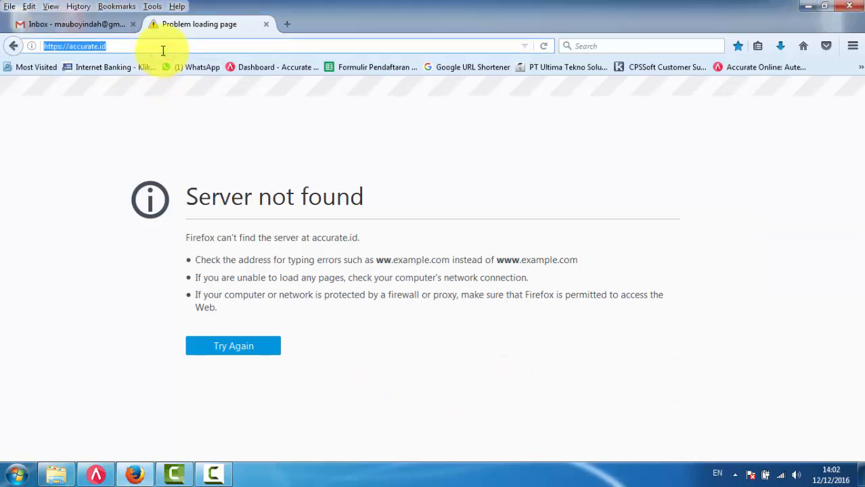
key(Return)
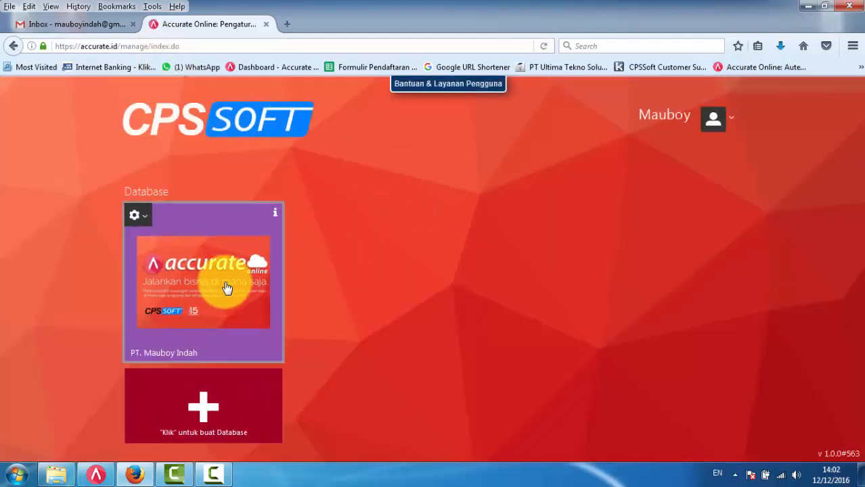
click(716, 118)
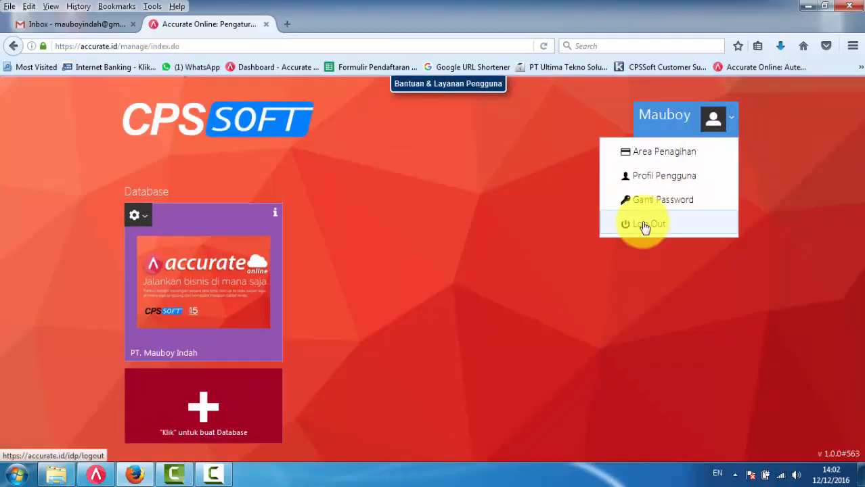
click(170, 261)
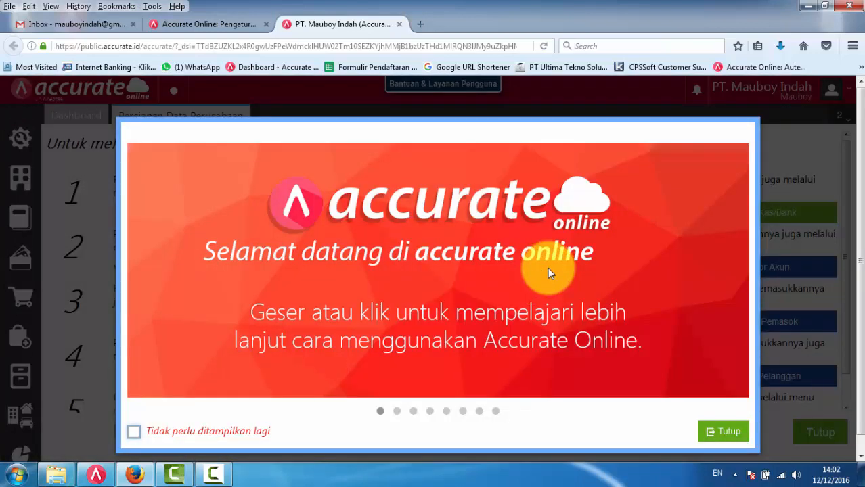
click(724, 434)
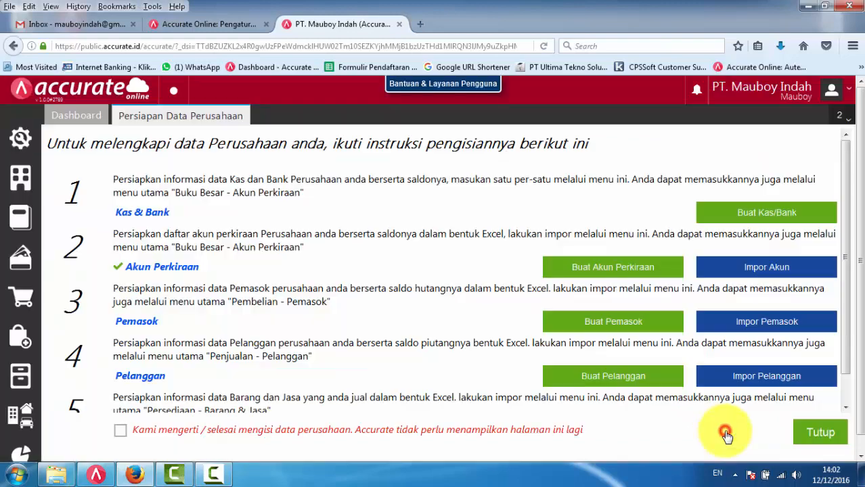
Show the list of Akun Perkiraan and open account 11041 Persediaan Barang.
click(13, 218)
click(77, 257)
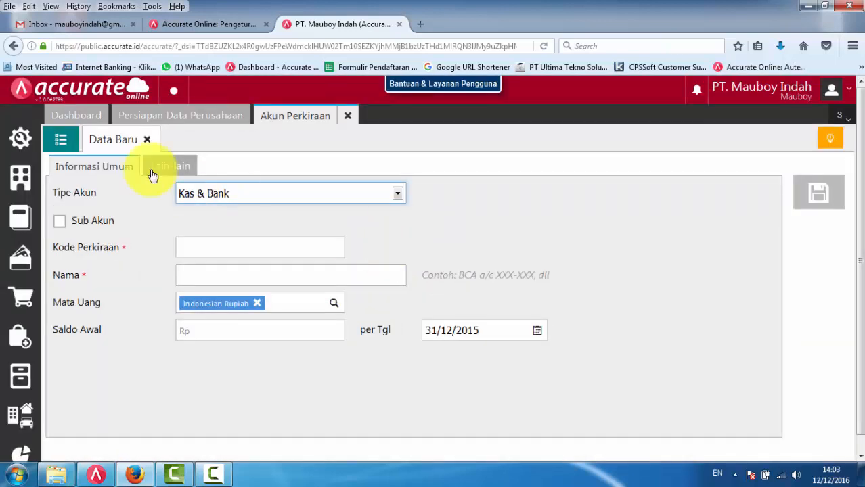
click(57, 139)
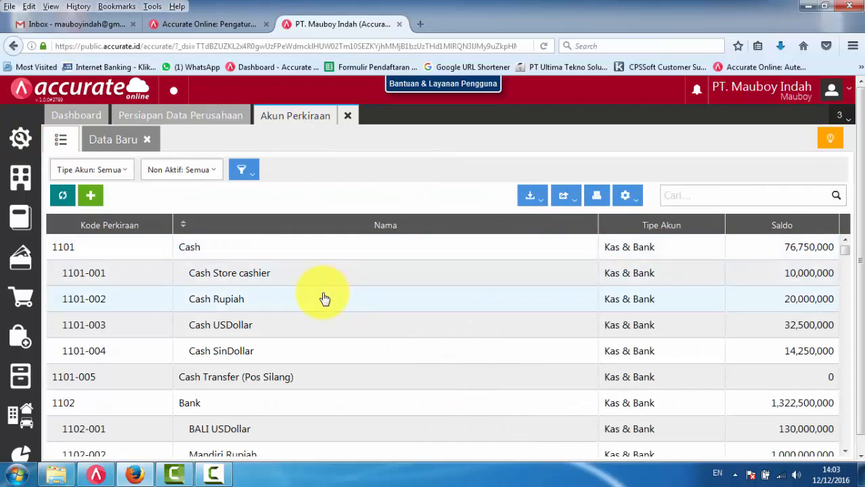
scroll(324, 297, down, 5)
scroll(223, 352, down, 3)
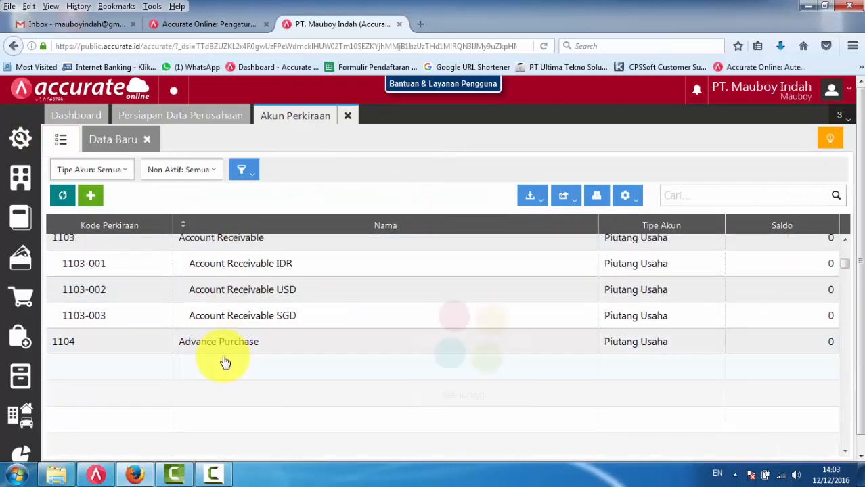
scroll(224, 359, down, 1)
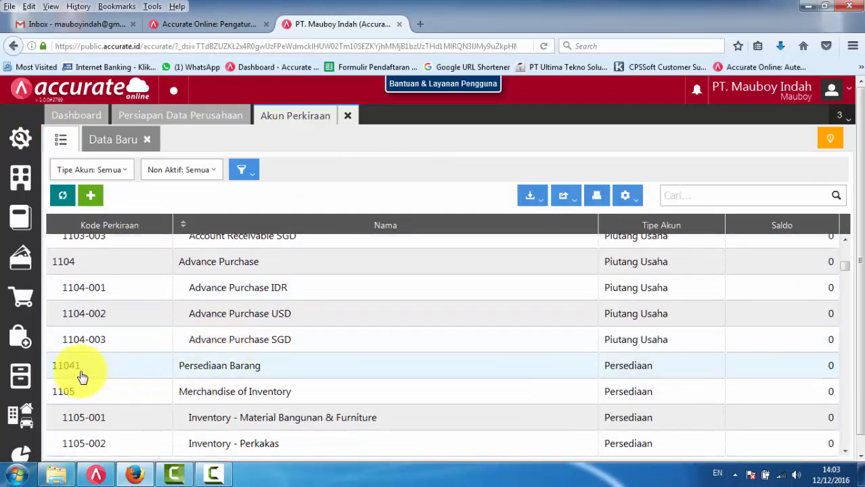
click(303, 374)
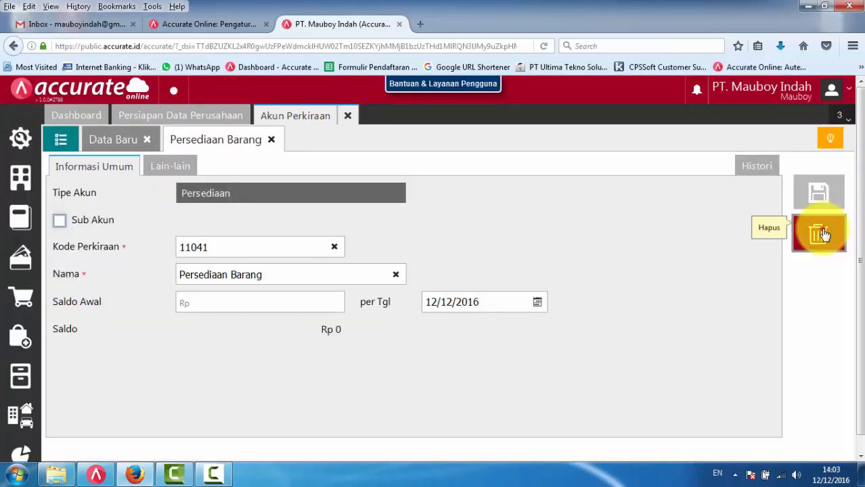
Try to delete the Persediaan Barang account, dismiss the resulting notice and return to the account list.
click(823, 235)
click(563, 298)
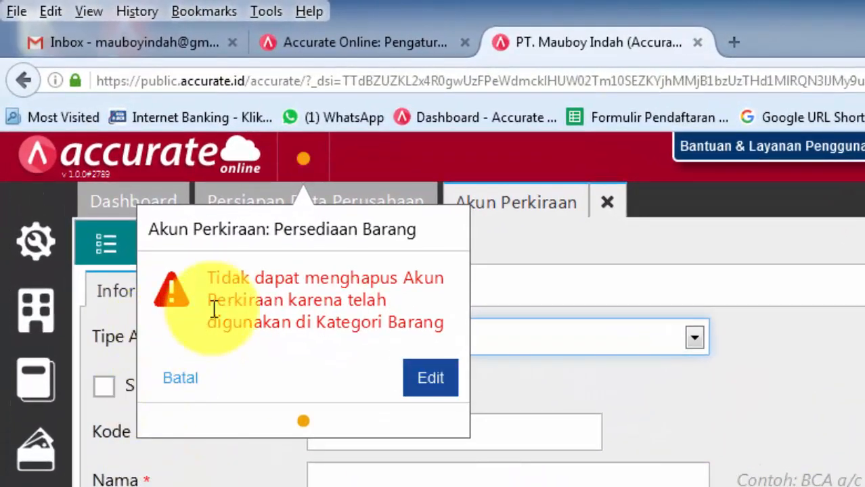
drag(214, 278, 442, 326)
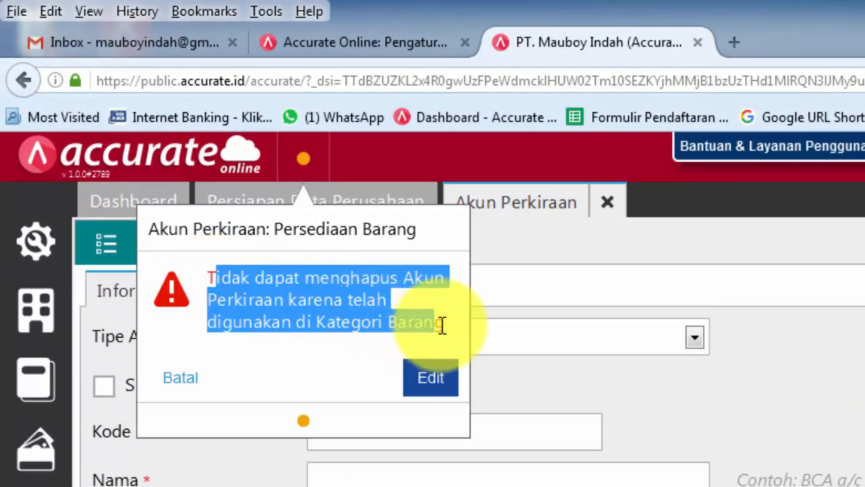
click(180, 378)
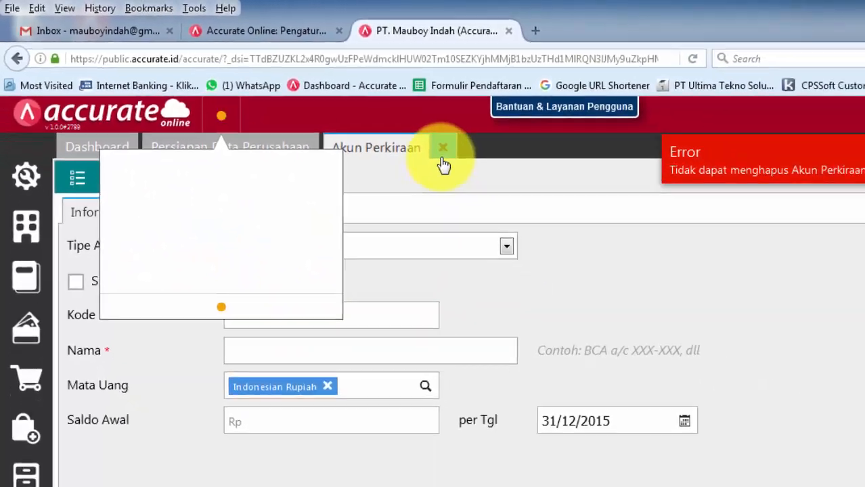
click(77, 177)
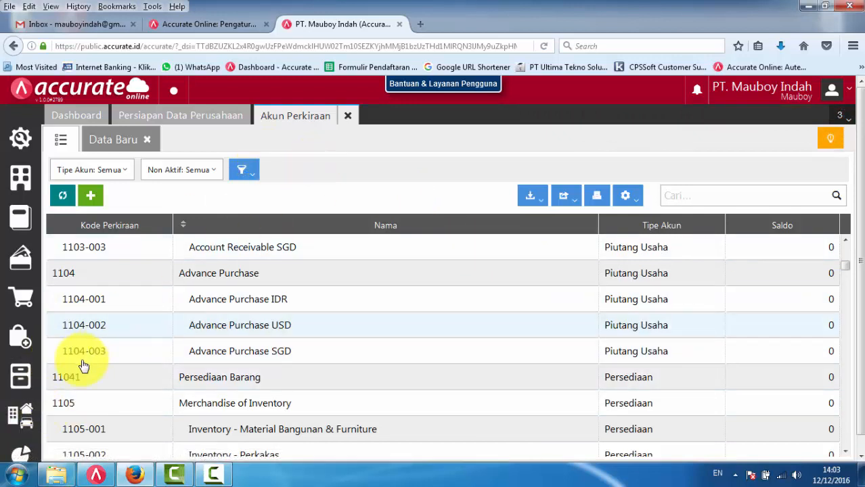
Open the Umum item category from the Kategori Barang list and show its default account assignments.
click(23, 378)
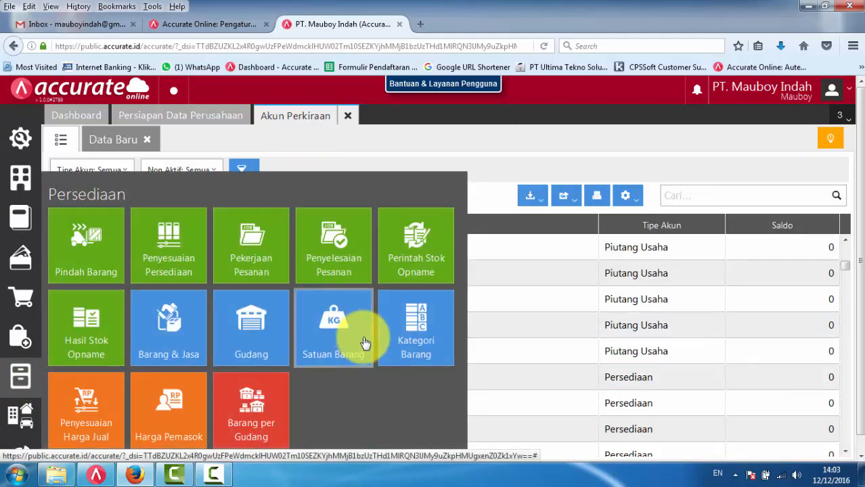
click(404, 334)
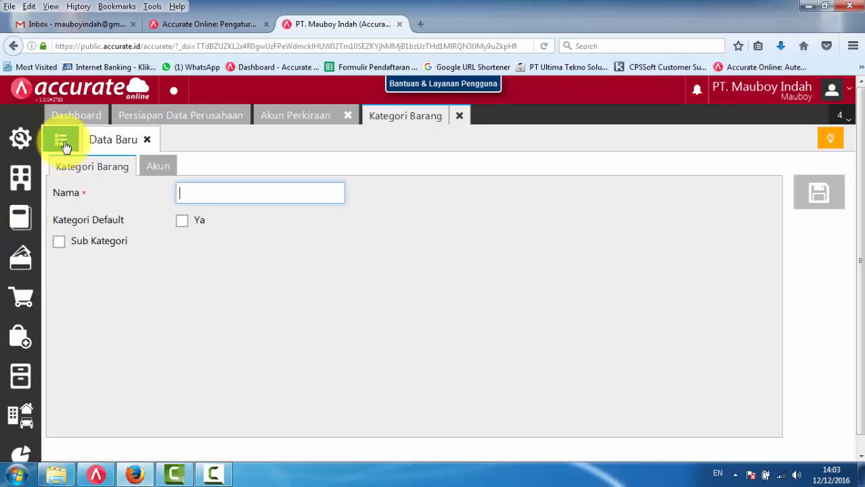
click(62, 142)
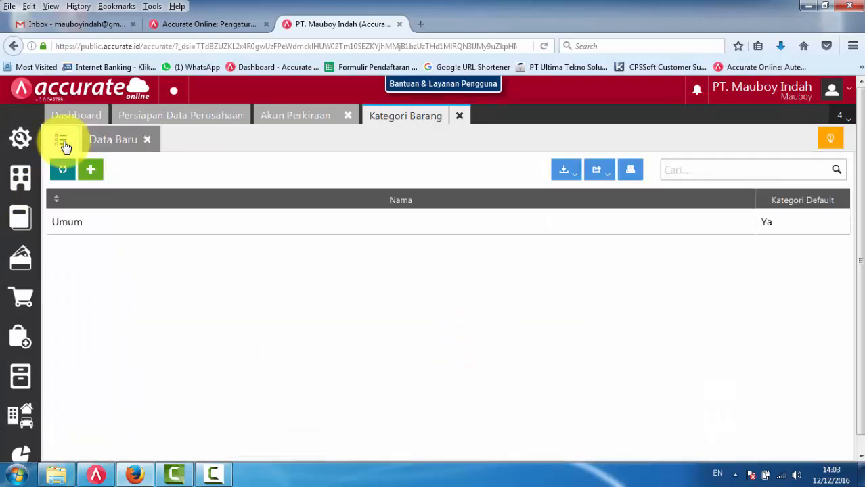
click(77, 226)
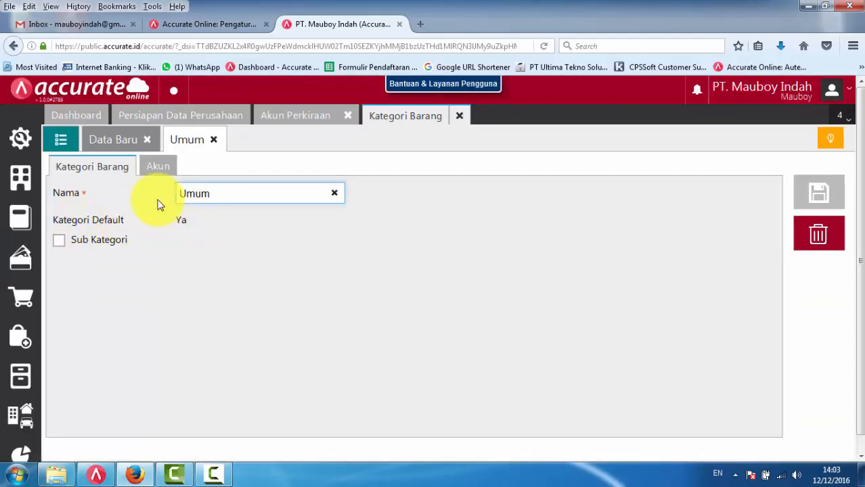
click(155, 168)
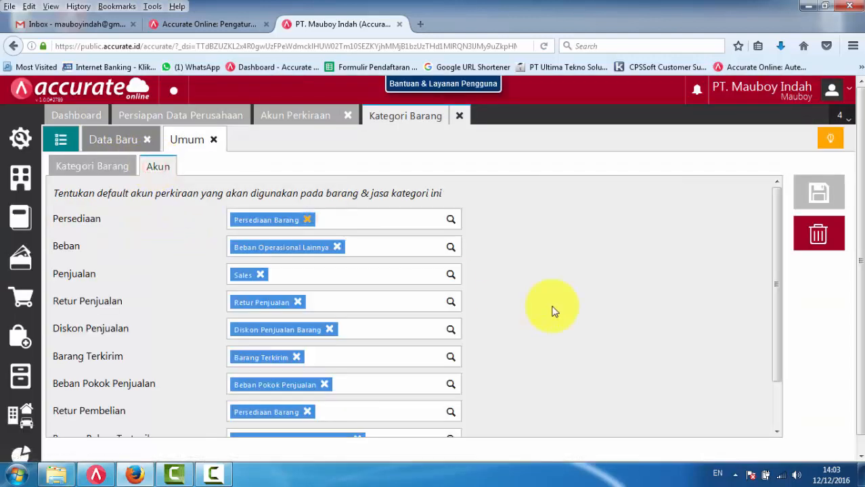
Review all the default account assignments of the Umum item category, from Persediaan to Barang Belum Tertagih.
scroll(623, 292, down, 2)
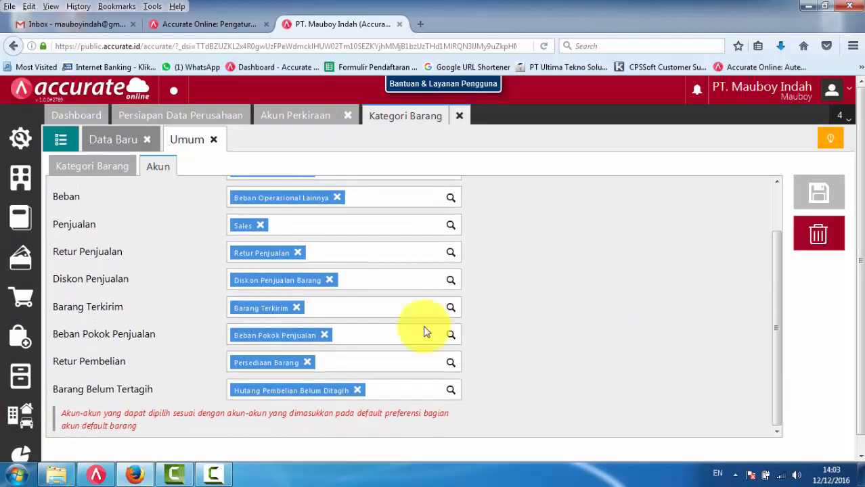
scroll(380, 338, up, 2)
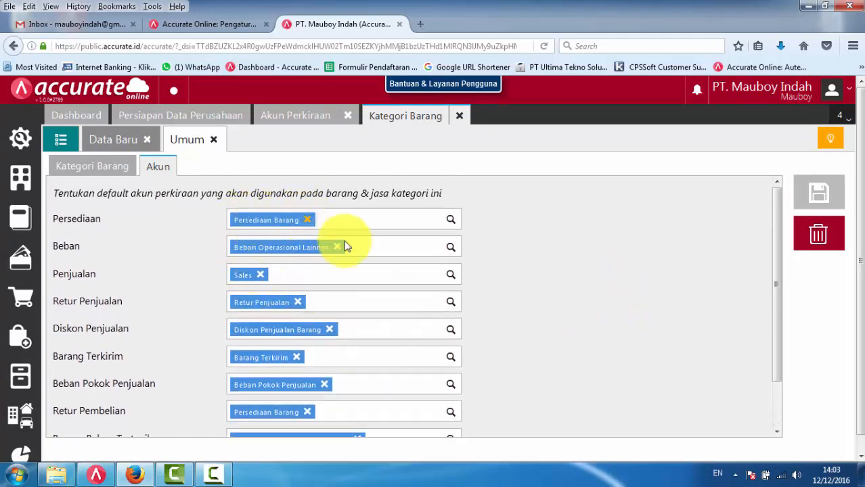
scroll(423, 302, down, 1)
scroll(426, 306, down, 1)
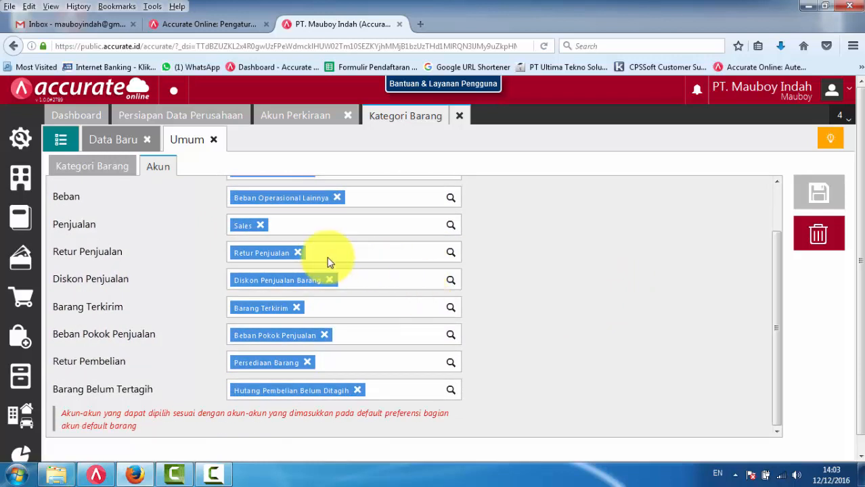
scroll(325, 256, up, 2)
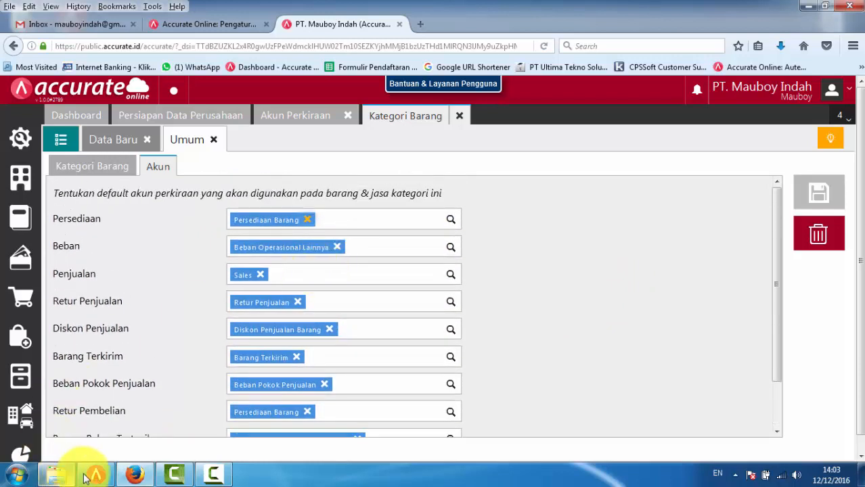
Switch to the ACCURATE 5 desktop application and show its list of Item Categories.
click(97, 473)
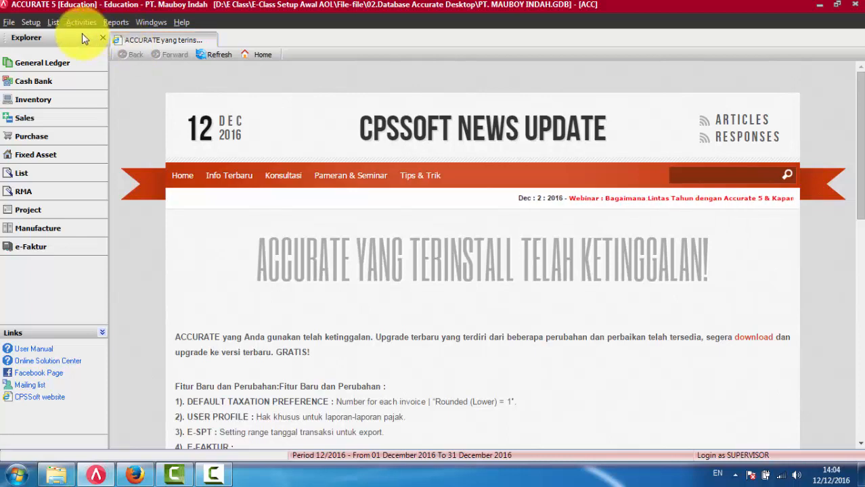
click(52, 22)
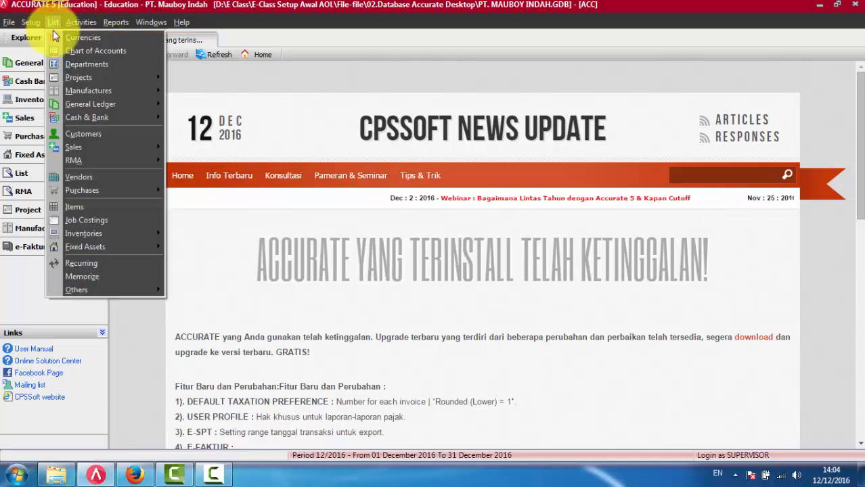
mouse_move(133, 233)
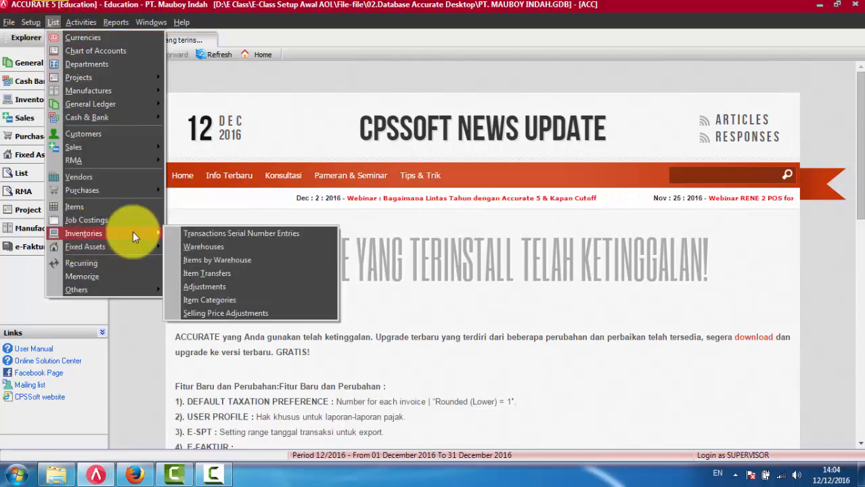
click(242, 301)
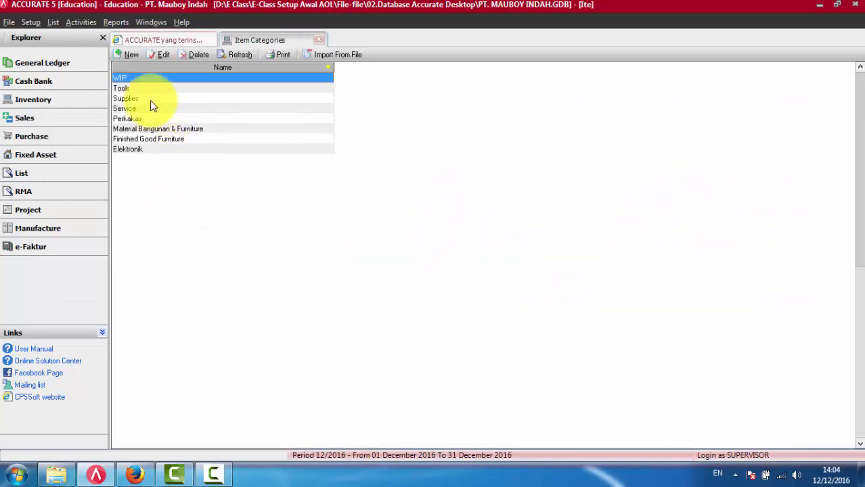
Inspect the WIP and Tools item categories for their available settings, closing each without changes.
double_click(141, 79)
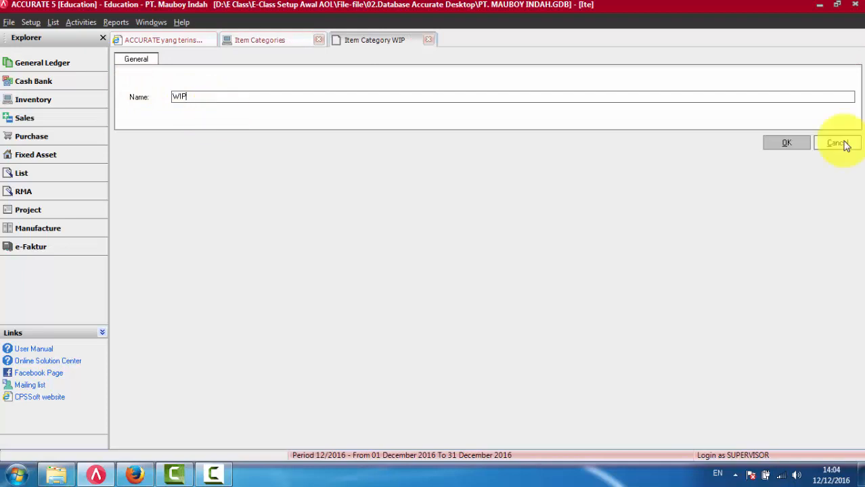
click(845, 145)
double_click(139, 91)
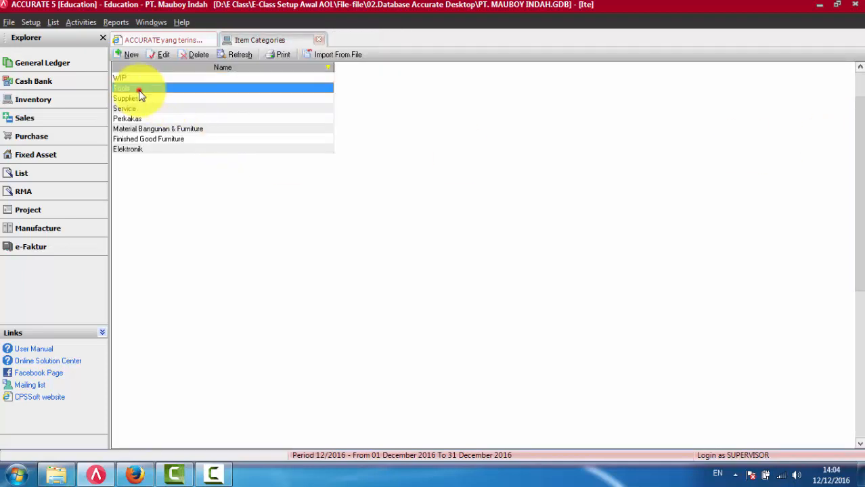
drag(210, 97, 139, 97)
click(839, 143)
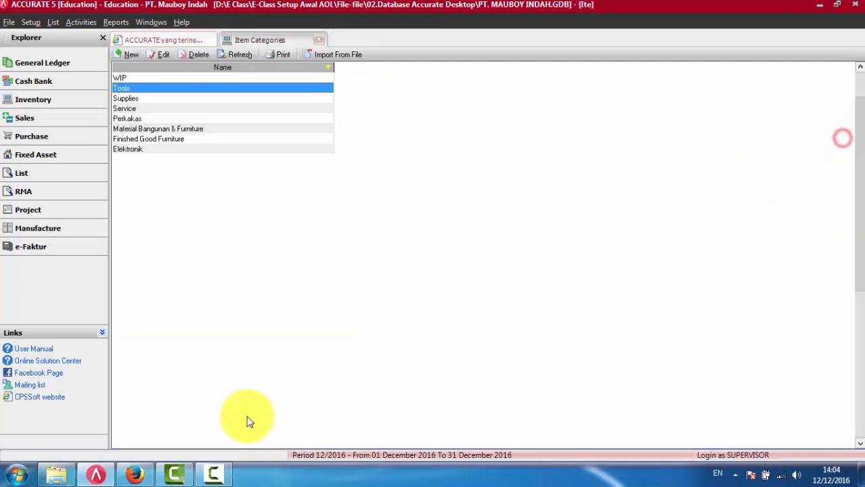
Switch back to Accurate Online in Firefox, recheck the Umum category's default accounts and show the Kategori Barang list.
click(132, 476)
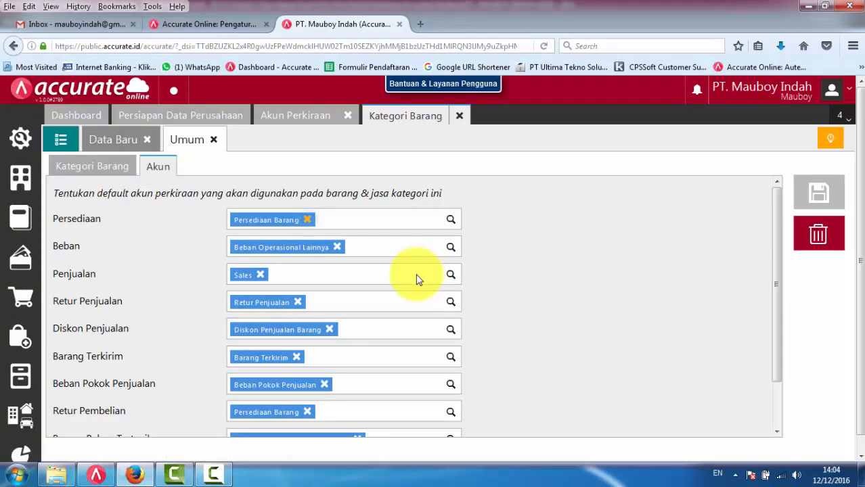
scroll(413, 277, down, 2)
scroll(413, 281, up, 2)
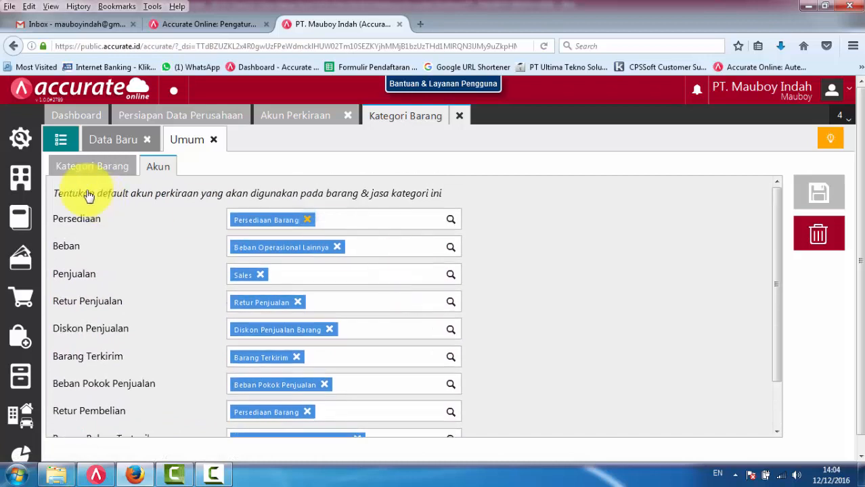
click(59, 142)
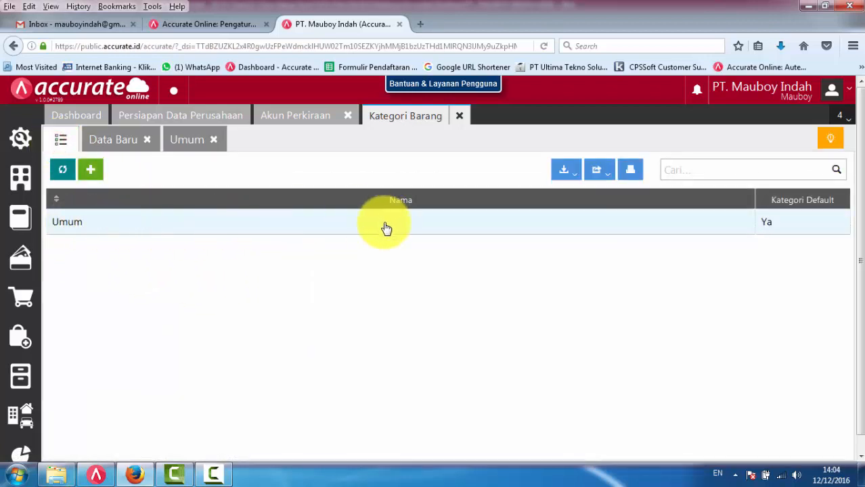
Return to ACCURATE 5, replace the Item Categories list with the Items list and stop hiding zero-quantity items.
click(103, 477)
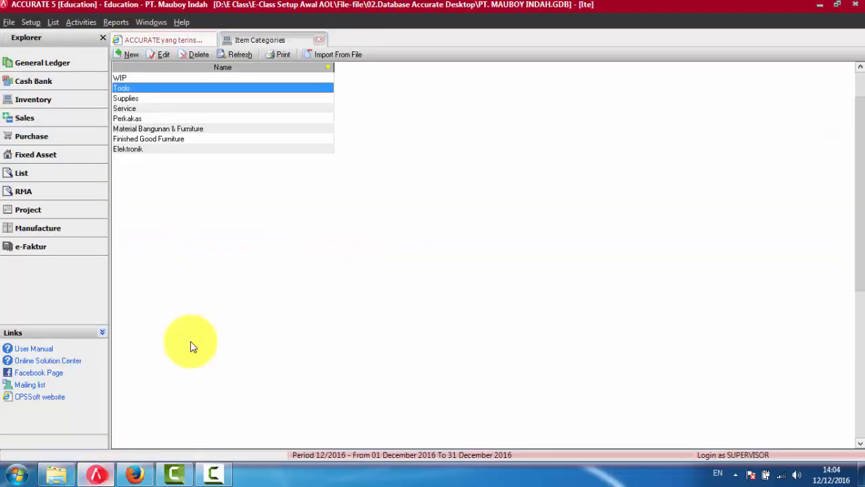
click(318, 42)
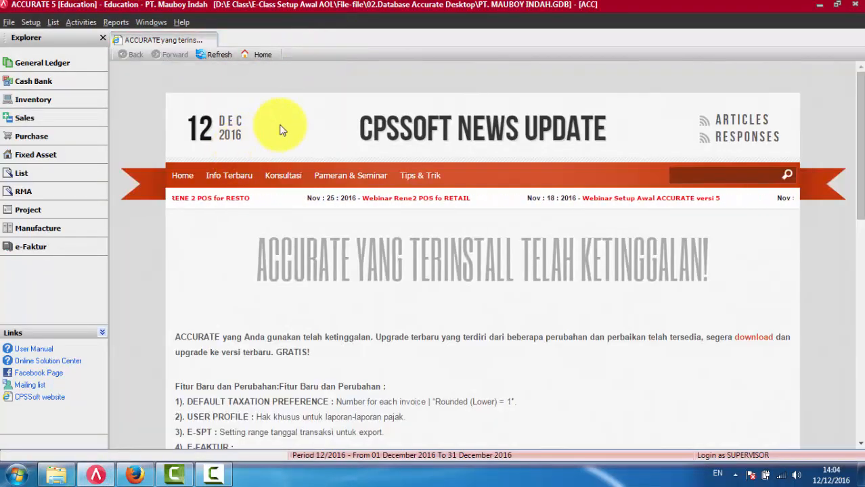
click(57, 22)
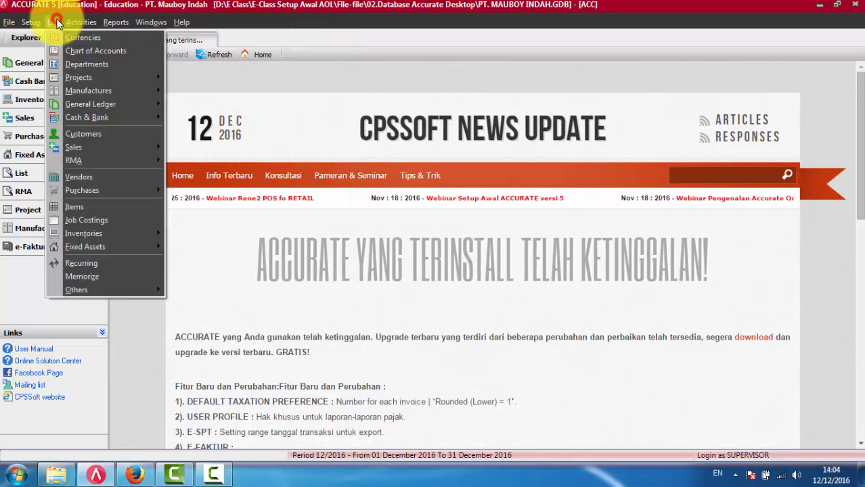
click(93, 206)
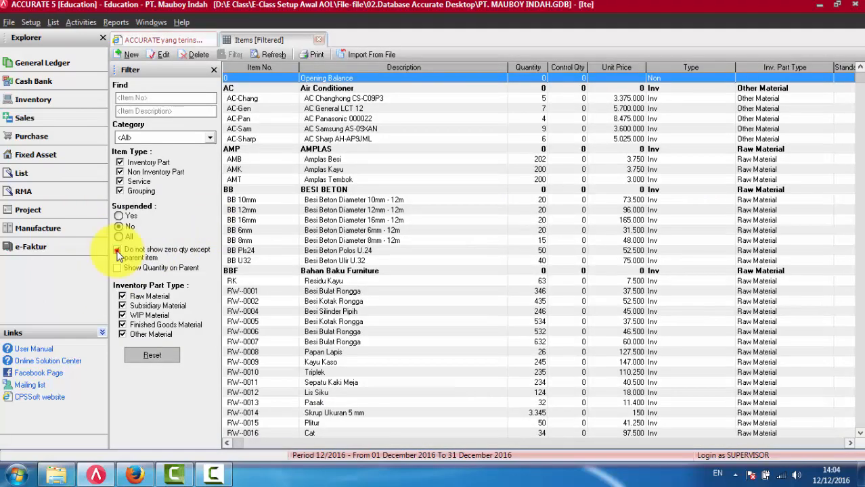
click(118, 251)
Look through the item list from Air Conditioner to BAHAN BANGUNAN LAINNYA for its parent items and sub-items, returning to the first record.
click(319, 90)
click(323, 108)
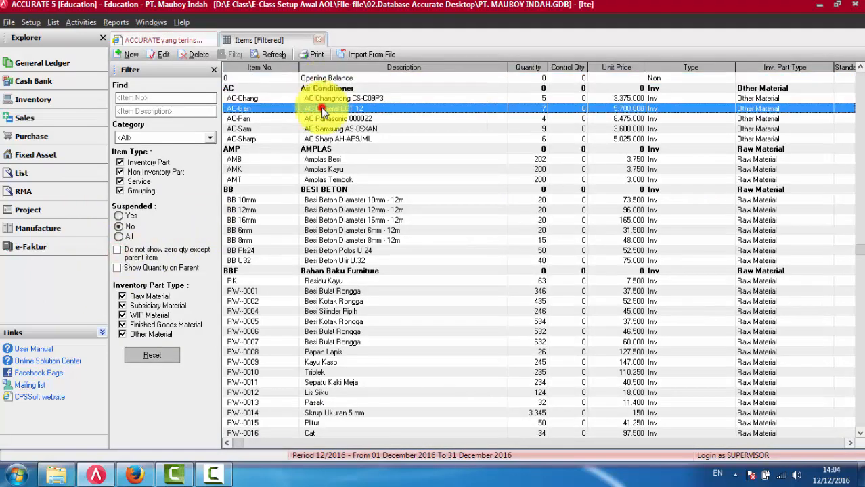
click(324, 148)
click(323, 191)
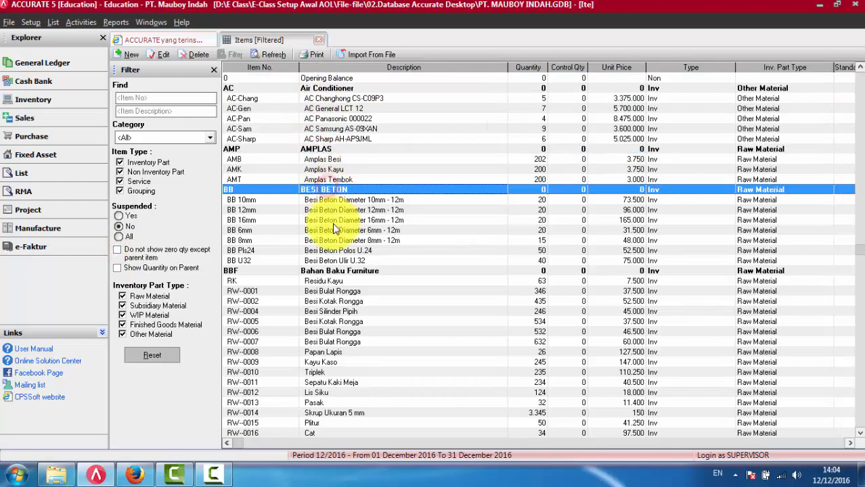
click(331, 220)
click(342, 290)
key(Down)
key(Down)
key(Down)
key(Down)
key(Down)
key(Down)
key(Down)
key(Down)
key(Down)
key(Down)
key(Down)
key(Down)
key(Down)
key(Down)
key(Down)
key(Down)
key(Down)
key(Down)
key(Down)
key(Down)
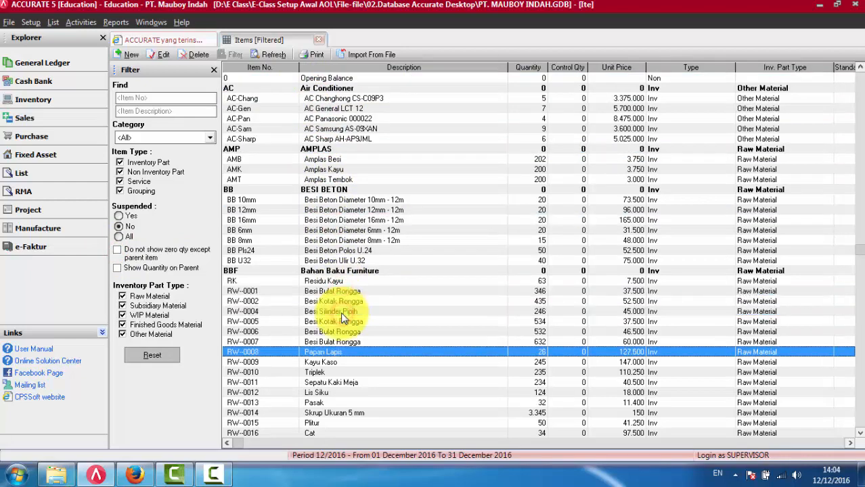
scroll(333, 284, down, 2)
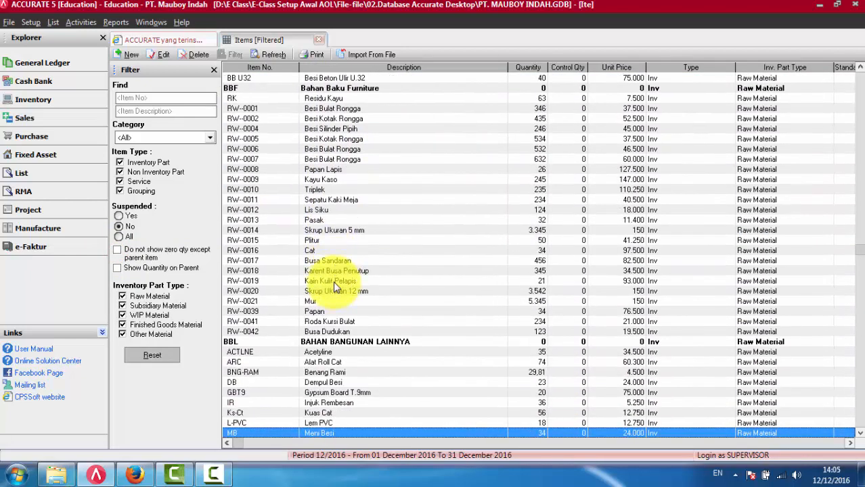
click(350, 342)
key(Up)
key(Up)
key(Up)
key(Up)
key(Up)
key(Up)
key(Up)
key(Up)
key(Up)
key(Up)
key(Up)
key(Up)
key(Up)
key(Up)
key(Up)
key(Up)
key(Up)
key(Up)
key(Up)
key(Up)
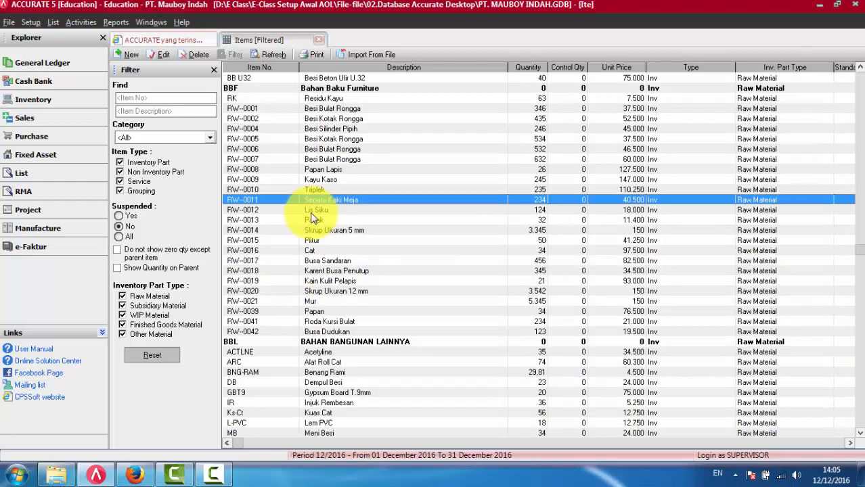
key(Up)
key(Up)
key(Up)
key(Up)
key(Up)
key(Up)
key(Up)
key(Up)
key(Up)
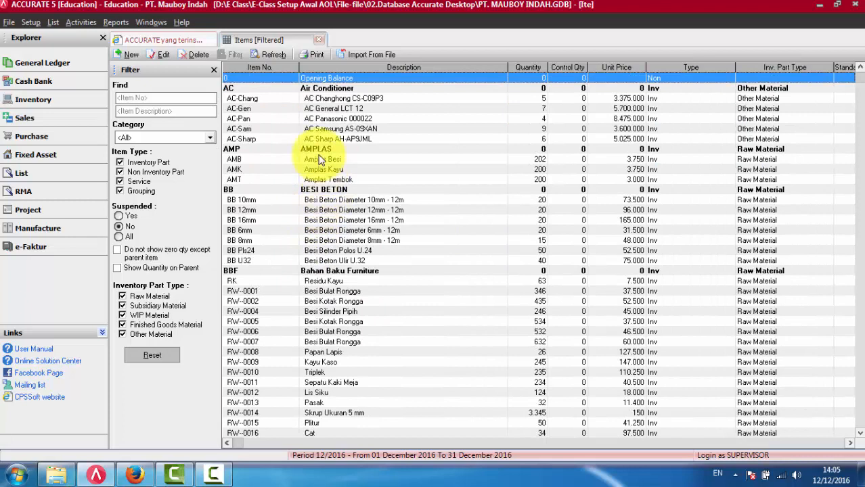
Examine the AMPLAS and BESI BETON parent items and the sub-items grouped under them.
click(316, 149)
click(318, 190)
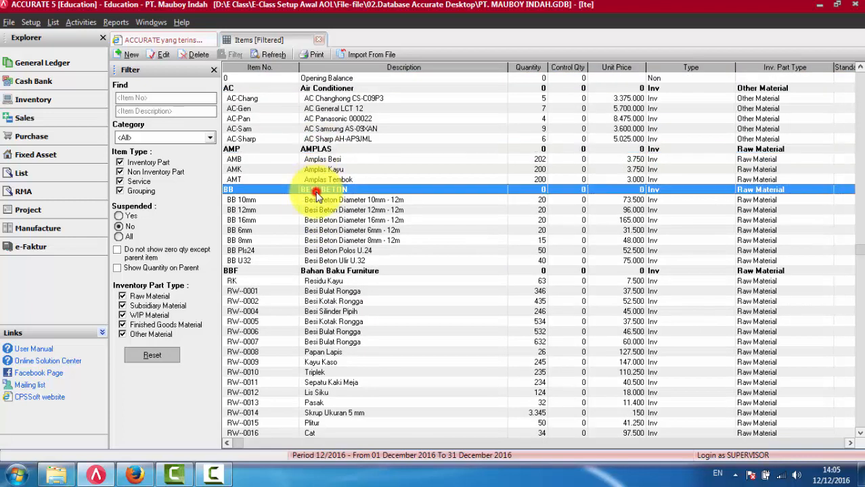
click(389, 221)
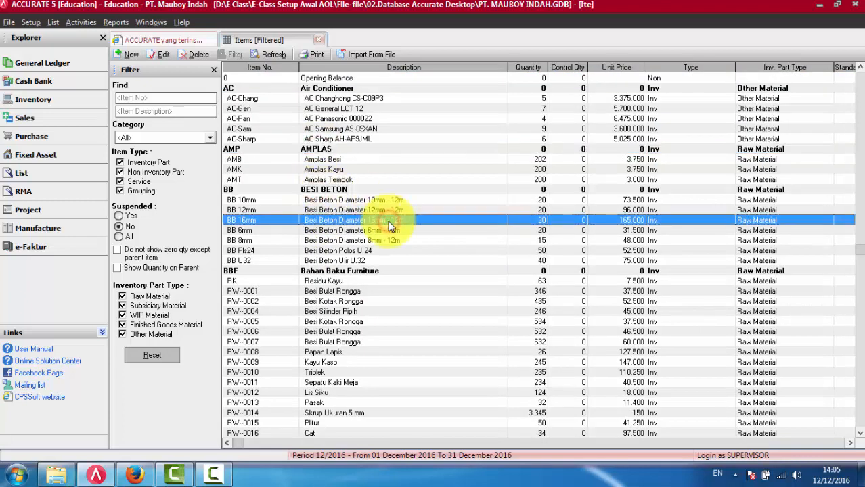
click(323, 150)
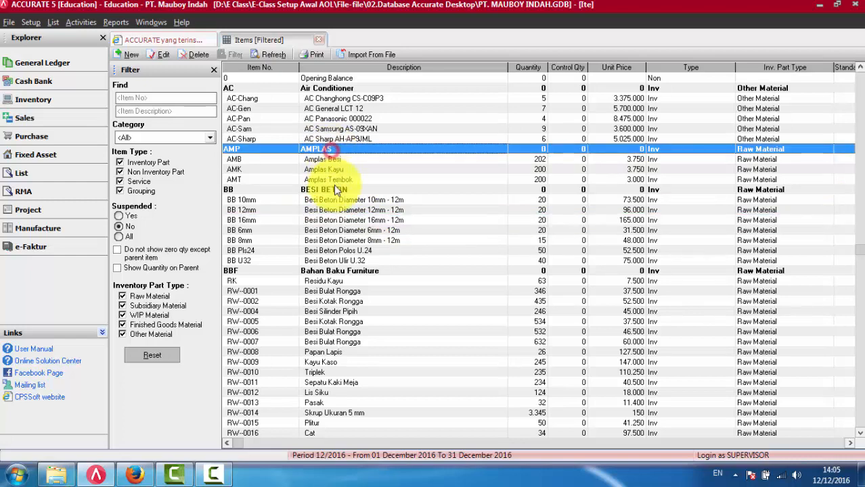
click(336, 192)
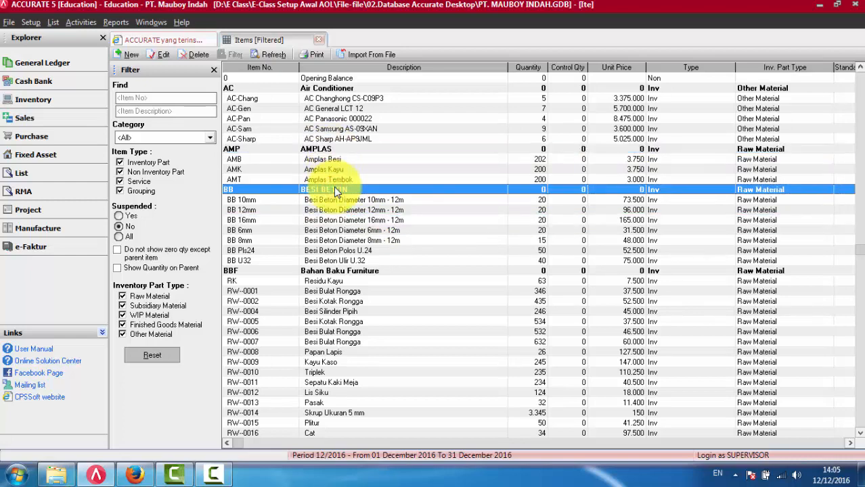
key(Down)
key(Down)
key(Down)
key(Down)
key(Down)
key(Down)
key(Down)
key(Down)
key(Down)
key(Down)
key(Down)
key(Down)
key(Down)
key(Down)
key(Down)
key(Down)
key(Down)
key(Down)
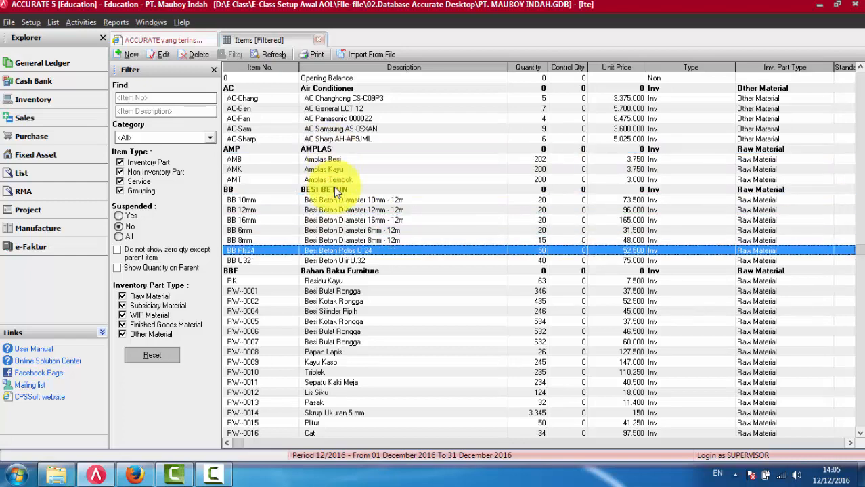
Examine the Bahan Baku Furniture and BAHAN BANGUNAN LAINNYA groups, comparing them with the BESI BETON parent item.
click(342, 268)
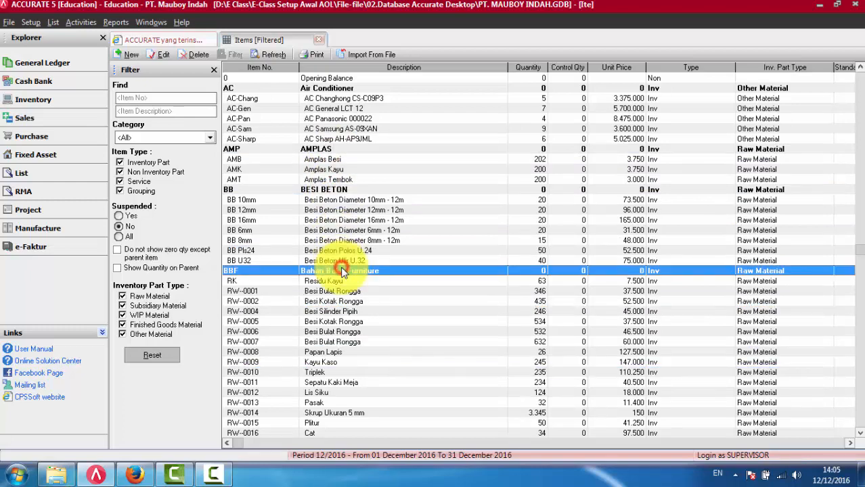
scroll(342, 268, down, 20)
key(Down)
key(Down)
key(Down)
key(Down)
key(Down)
key(Down)
key(Down)
key(Down)
key(Down)
key(Down)
key(Down)
key(Down)
key(Down)
key(Down)
key(Down)
key(Down)
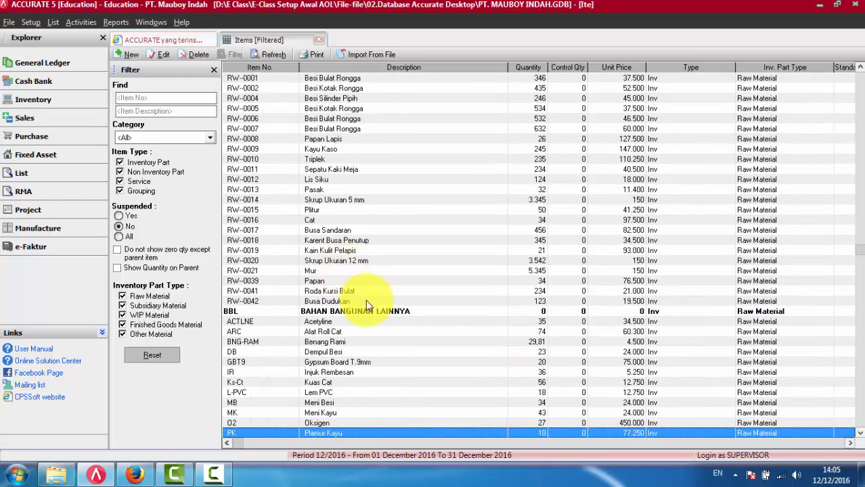
click(361, 310)
key(Up)
key(Up)
key(Up)
key(Up)
key(Up)
key(Up)
key(Up)
key(Up)
key(Up)
key(Up)
key(Up)
key(Up)
key(Up)
key(Up)
key(Up)
key(Up)
key(Up)
key(Up)
key(Up)
key(Up)
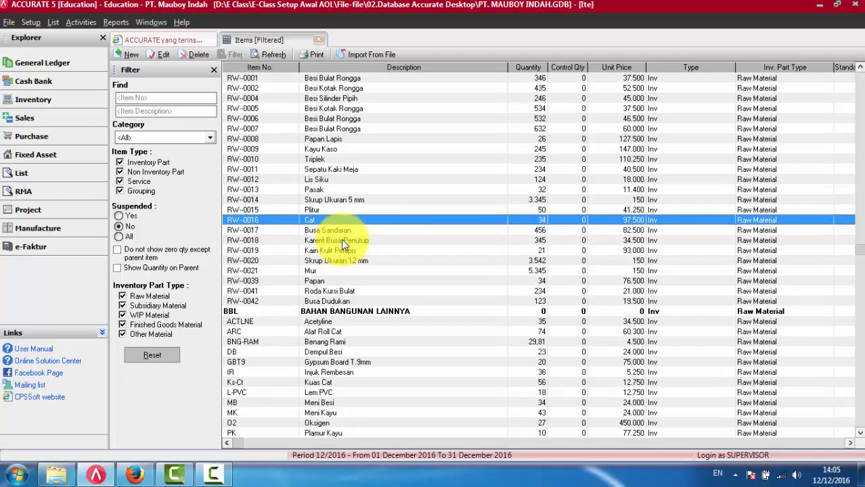
key(Up)
key(Up)
key(Up)
key(Up)
key(Up)
key(Up)
key(Up)
key(Up)
key(Up)
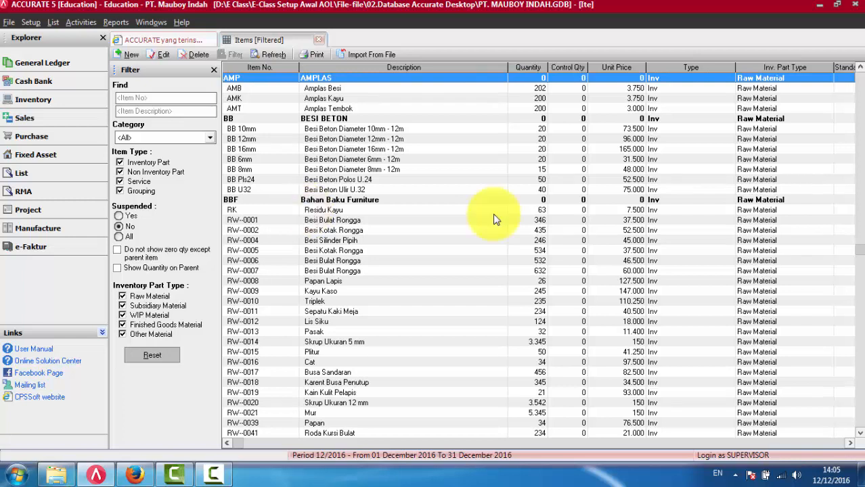
click(323, 121)
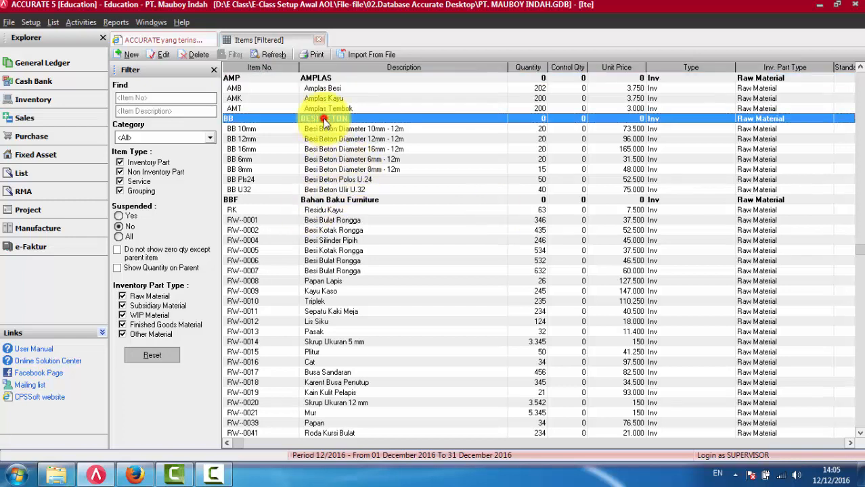
click(341, 199)
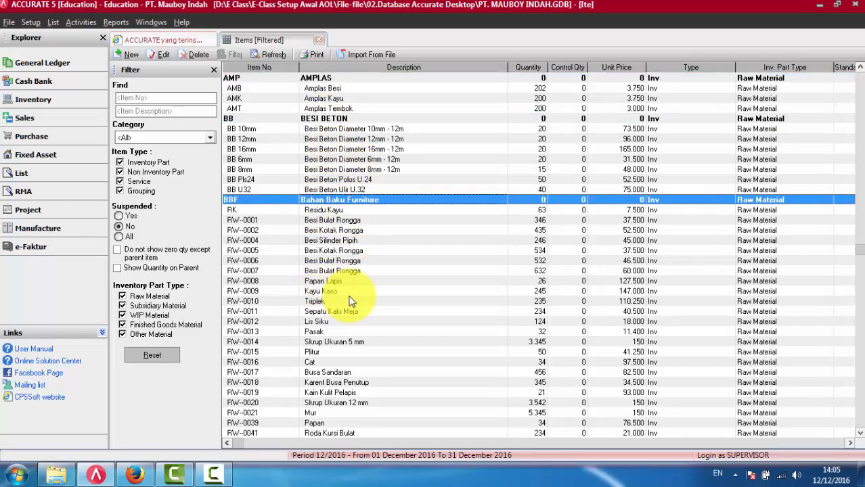
Look through the remaining furniture and building material items, and start a Kategori Barang import from Excel in Accurate Online.
scroll(352, 298, down, 20)
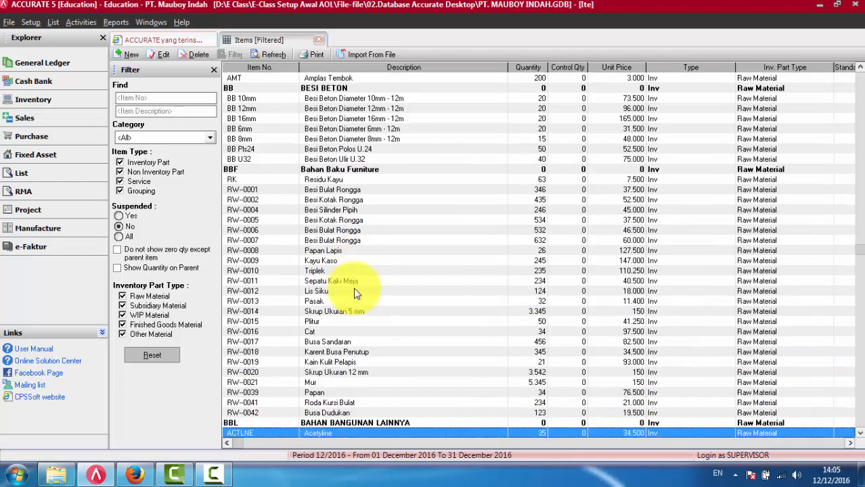
scroll(357, 292, down, 6)
scroll(357, 292, down, 5)
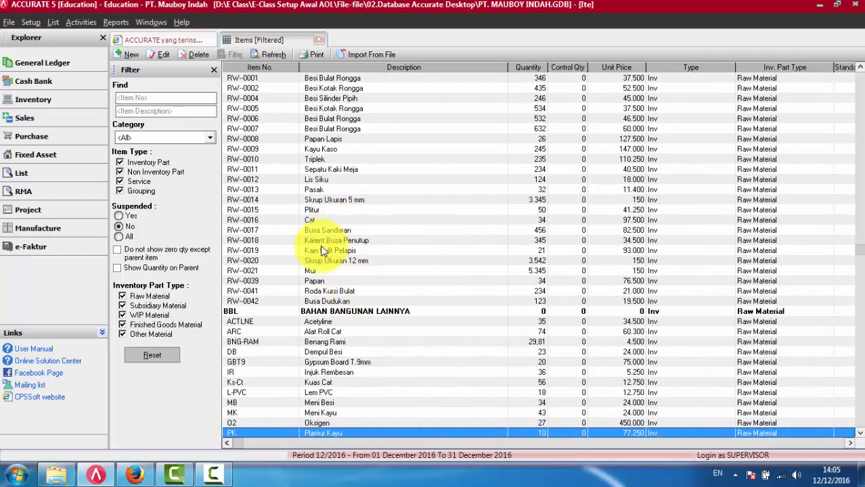
click(139, 477)
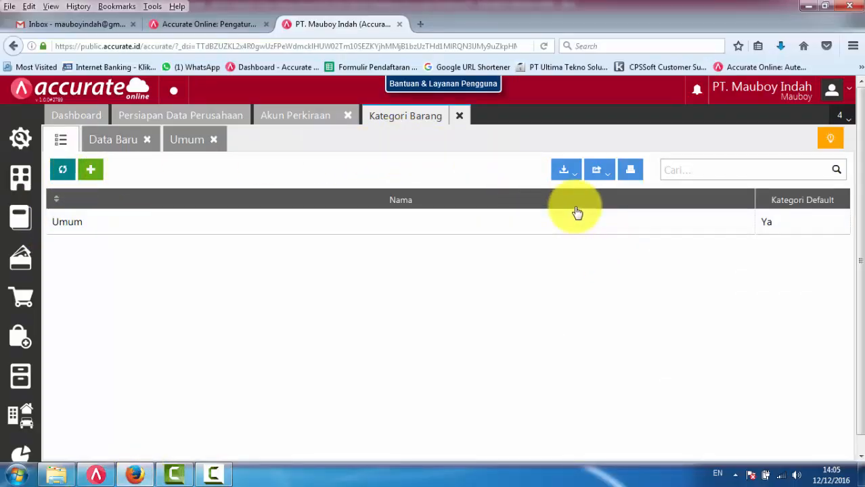
click(573, 178)
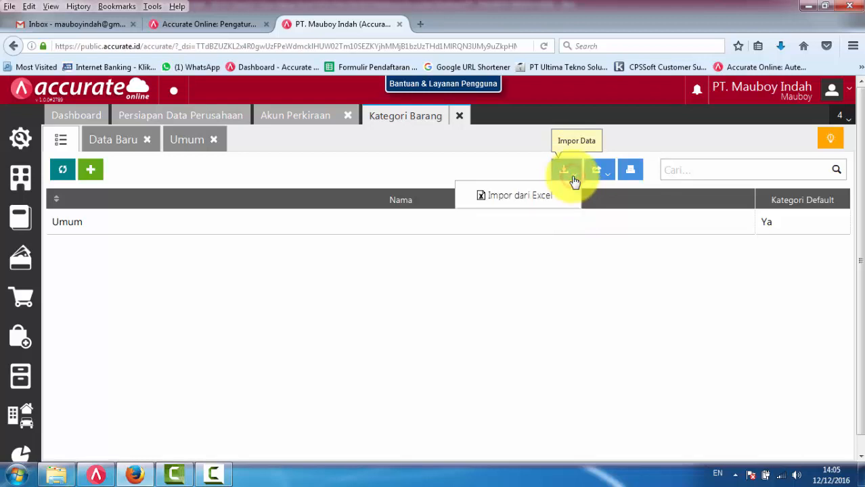
click(517, 202)
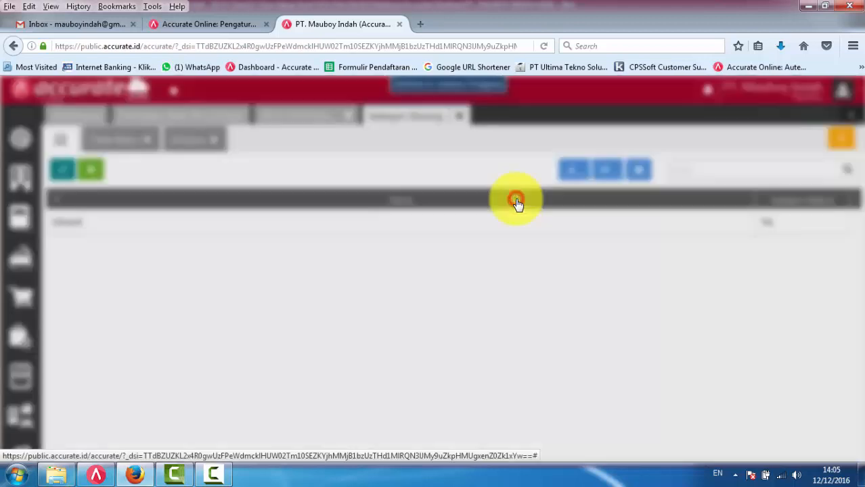
Switch to ACCURATE 5, close the Items list and return to Accurate Online's Import Kategori Barang page in Firefox.
click(96, 475)
click(315, 40)
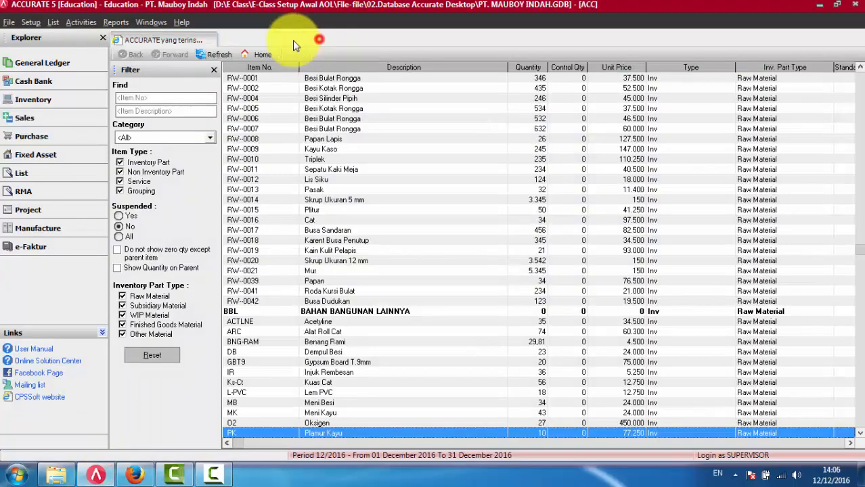
click(53, 21)
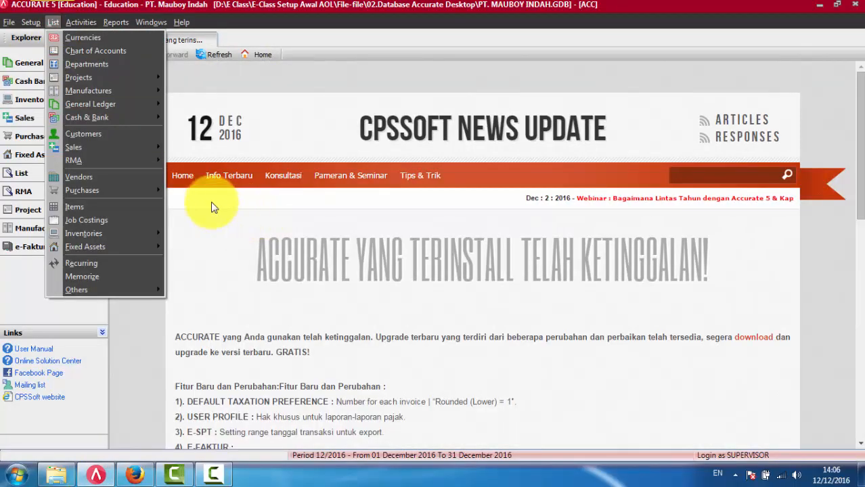
mouse_move(74, 26)
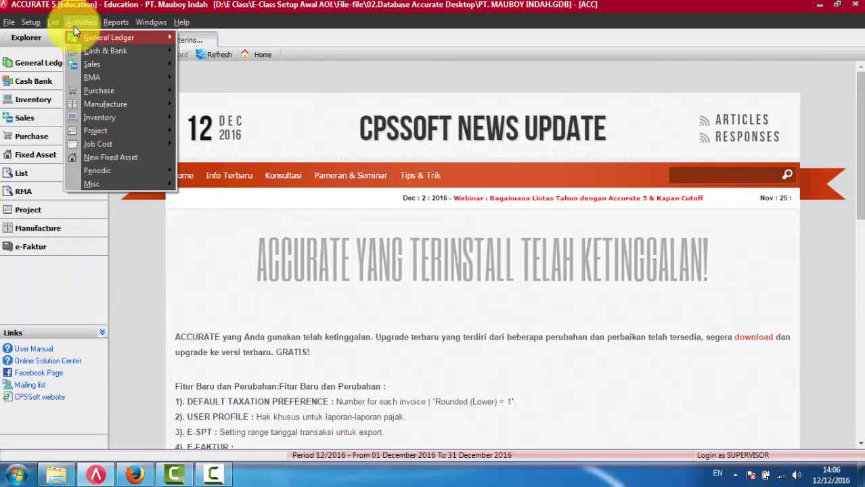
click(129, 477)
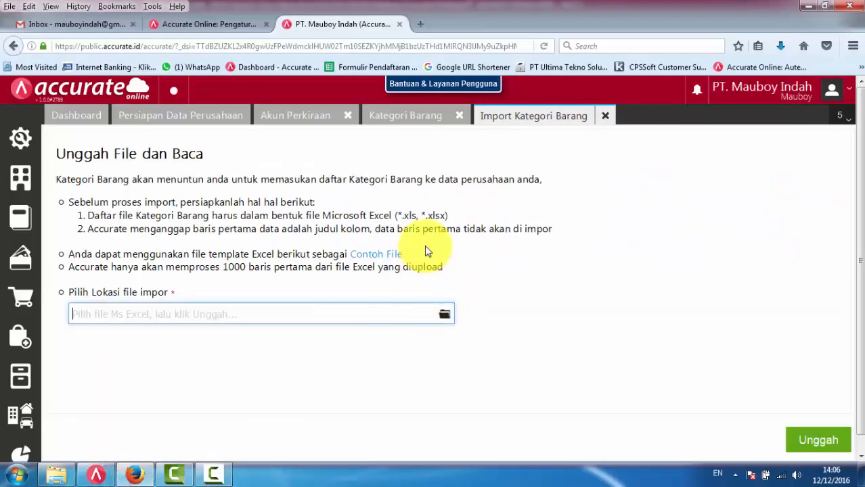
Download the Contoh File template as item-category-import into the 05.Contoh Excel Download dari AOL folder.
click(390, 255)
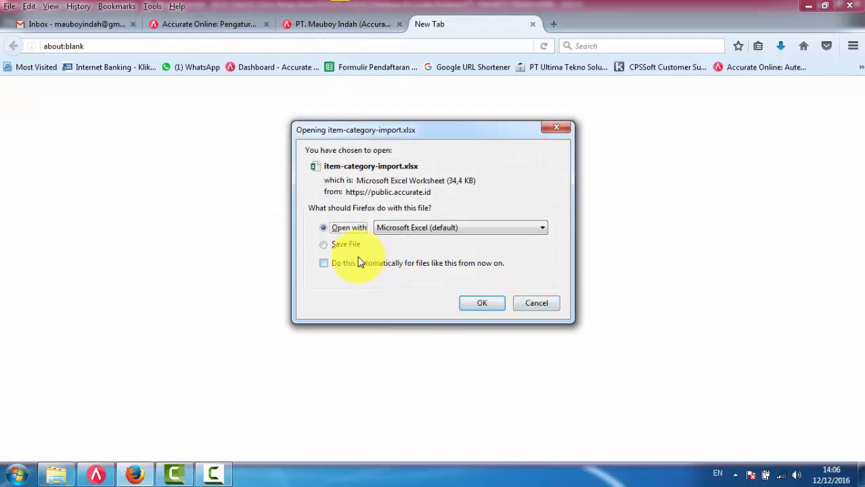
click(345, 243)
click(491, 309)
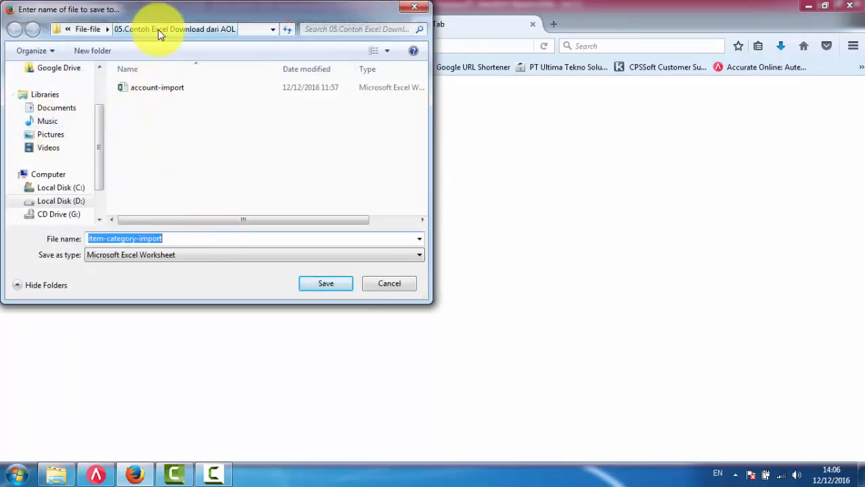
click(92, 30)
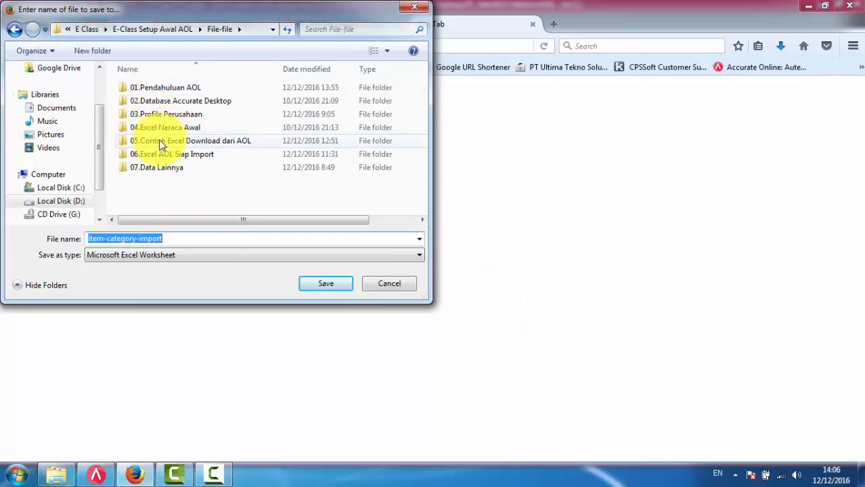
double_click(159, 142)
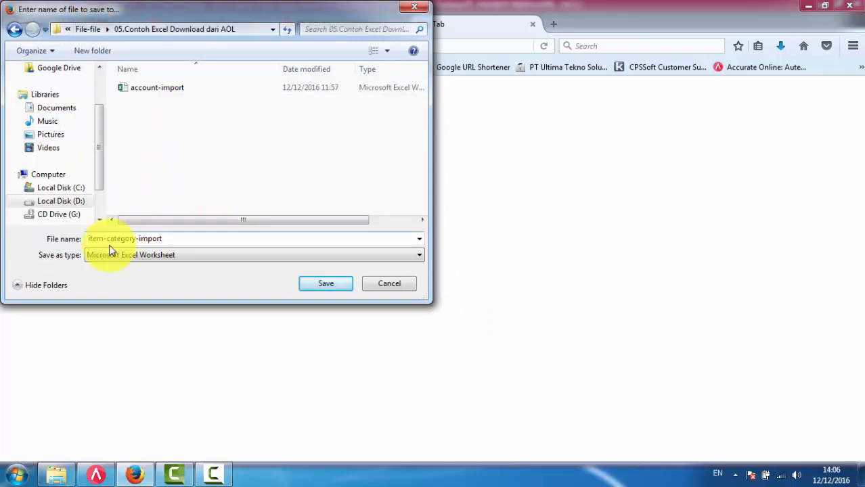
click(165, 238)
double_click(188, 238)
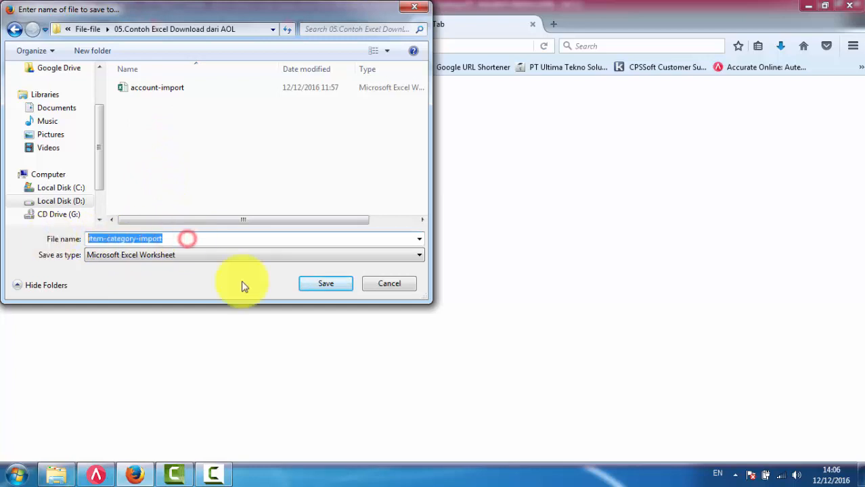
click(334, 287)
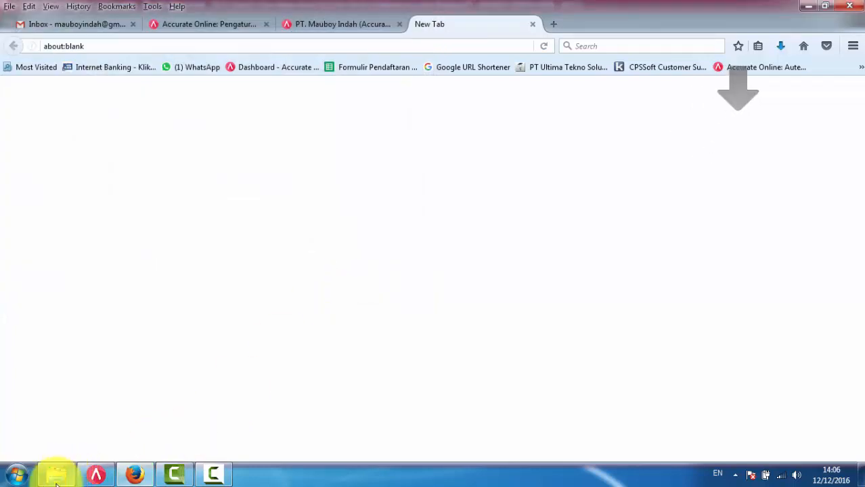
click(780, 48)
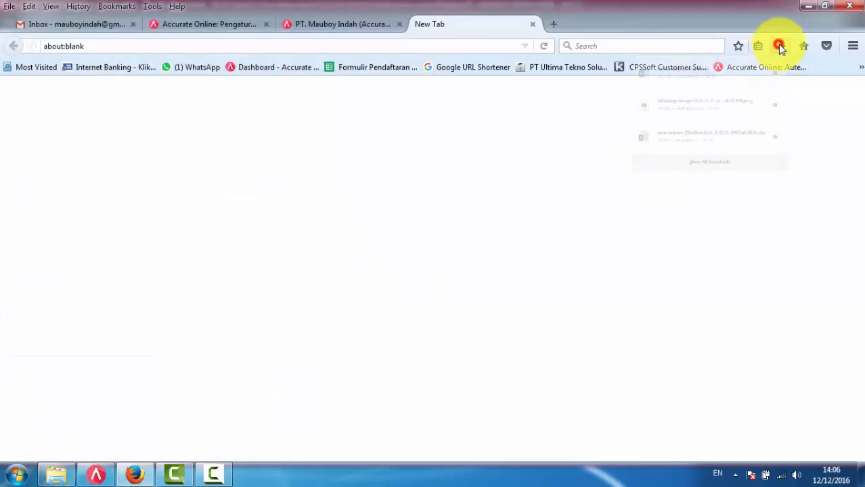
click(342, 207)
Switch to Windows Explorer and open item-category-import in Excel from File-file's 05.Contoh Excel Download dari AOL folder.
click(66, 477)
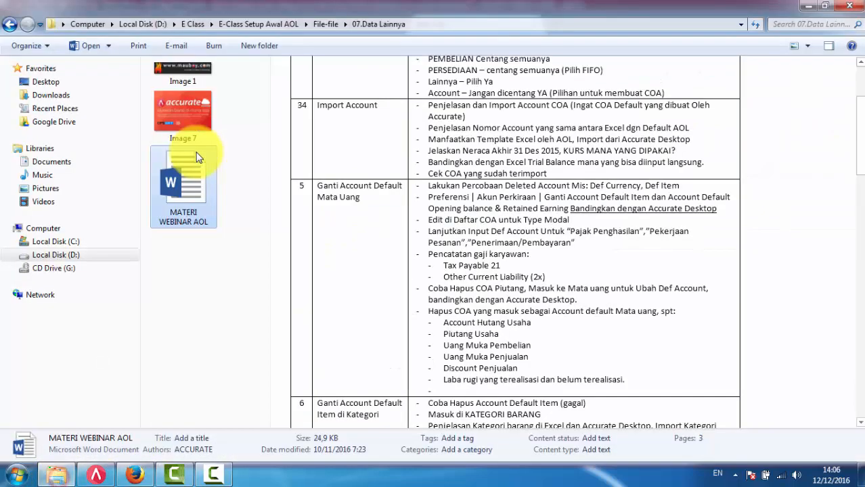
click(243, 24)
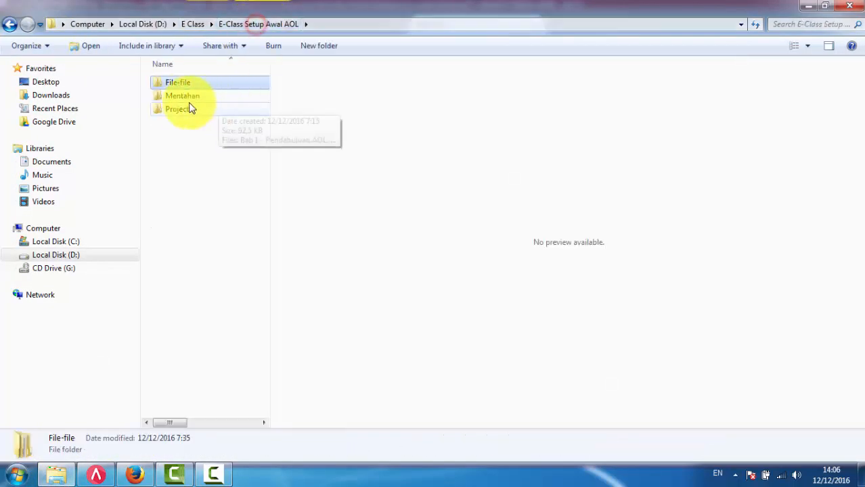
double_click(176, 83)
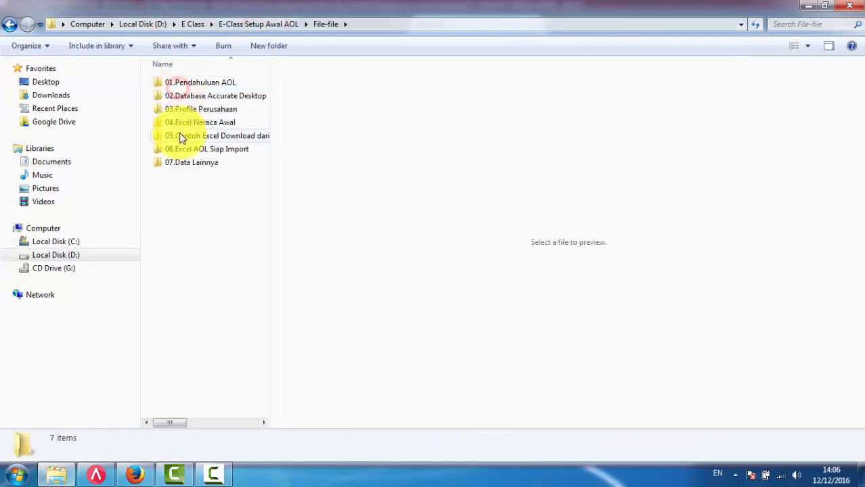
click(180, 136)
double_click(180, 136)
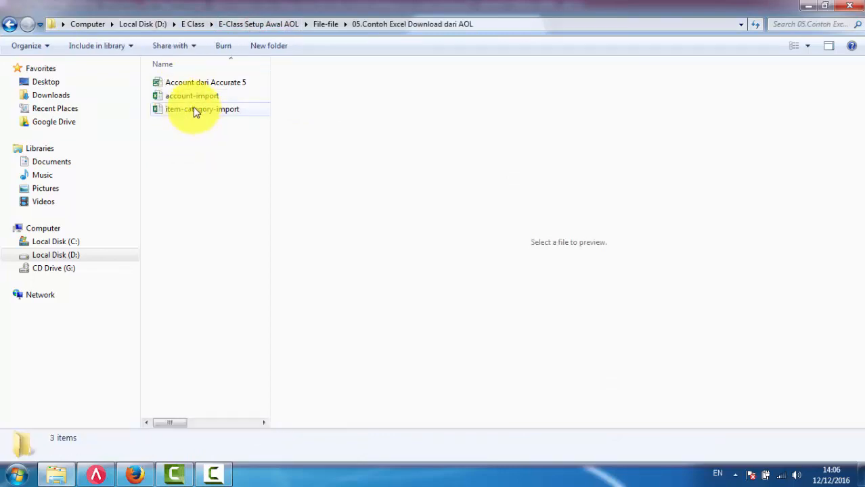
click(195, 111)
right_click(194, 108)
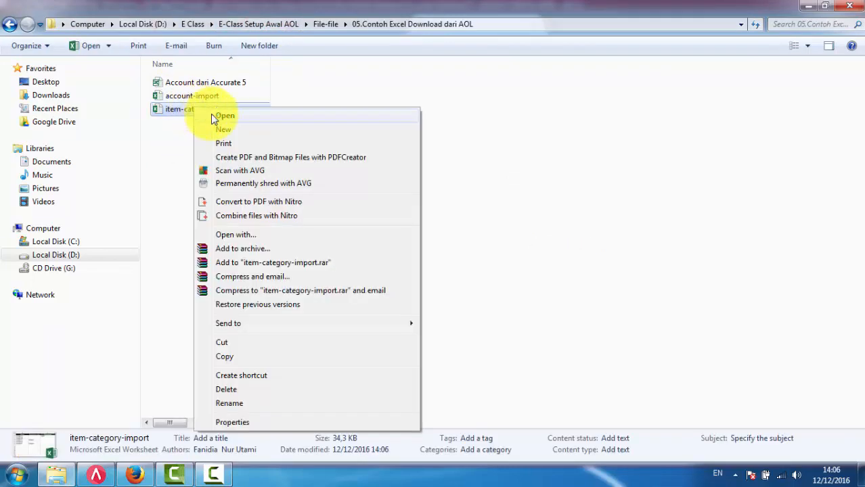
click(214, 116)
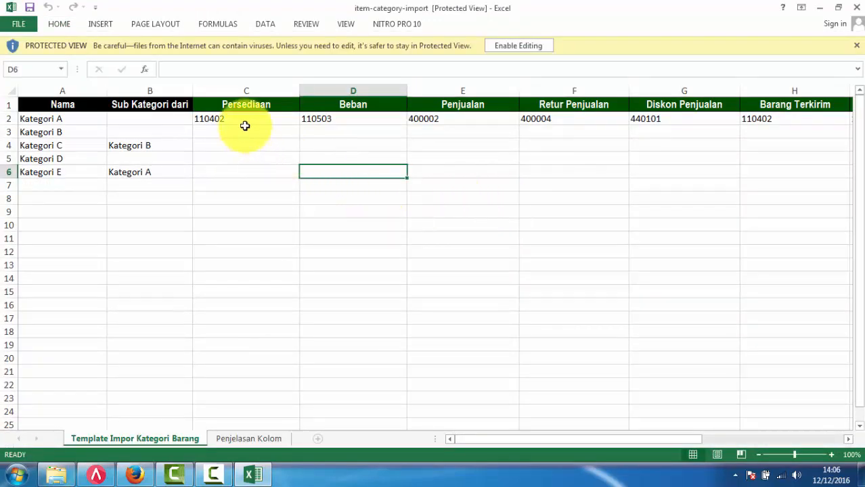
Examine the template's sample Nama and Sub Kategori dari entries and the Persediaan and Beban account columns.
click(245, 120)
click(334, 118)
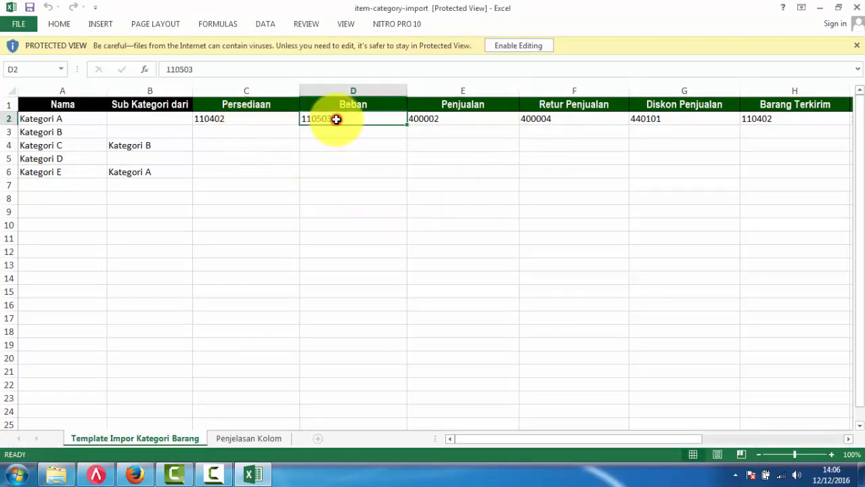
click(72, 118)
click(67, 144)
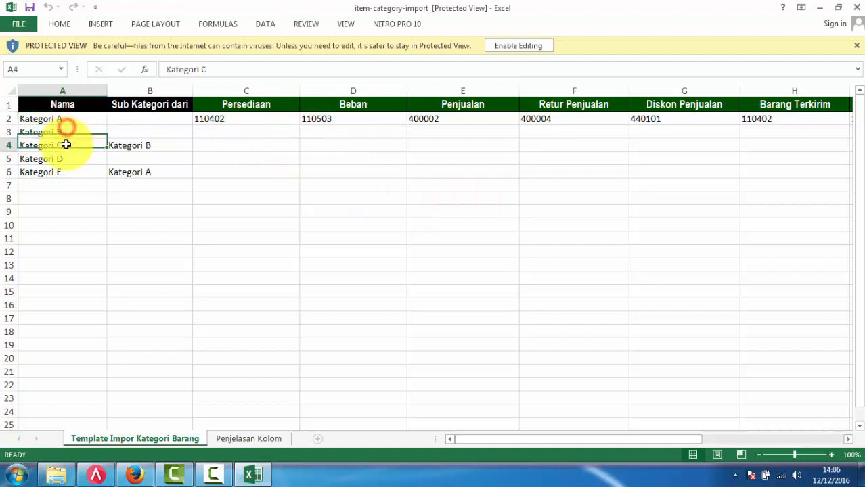
click(131, 118)
click(135, 132)
click(137, 146)
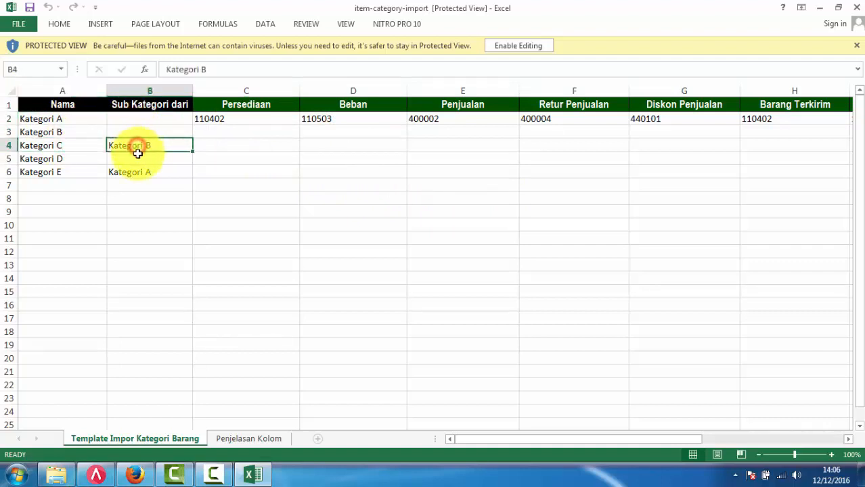
click(139, 173)
click(71, 118)
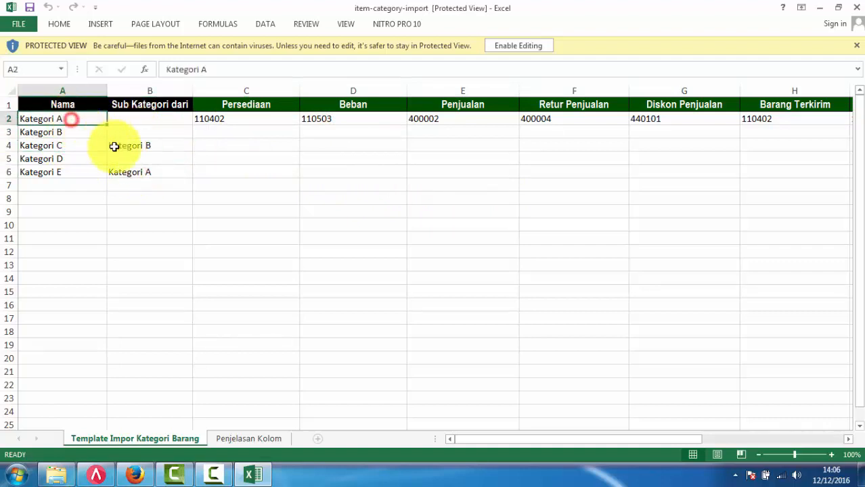
click(119, 146)
click(142, 175)
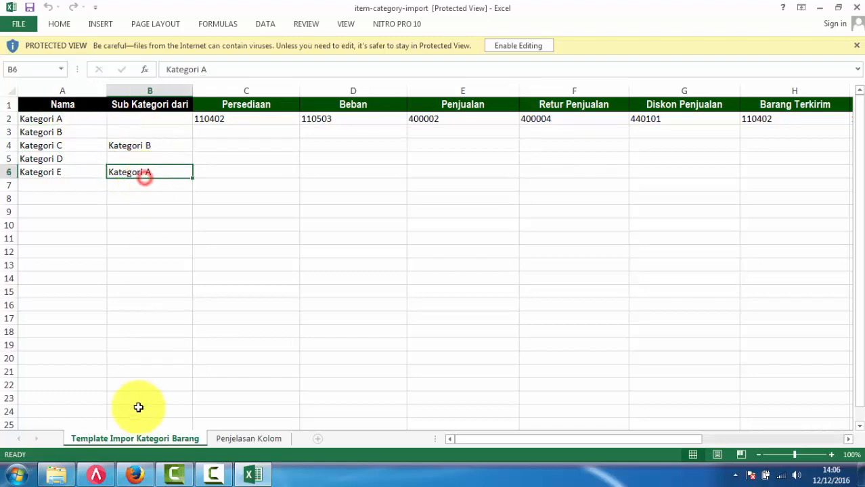
Inspect the Service record in ACCURATE 5's Item Categories list, discard the edit, and return to the item-category-import template in Excel.
click(98, 476)
click(53, 22)
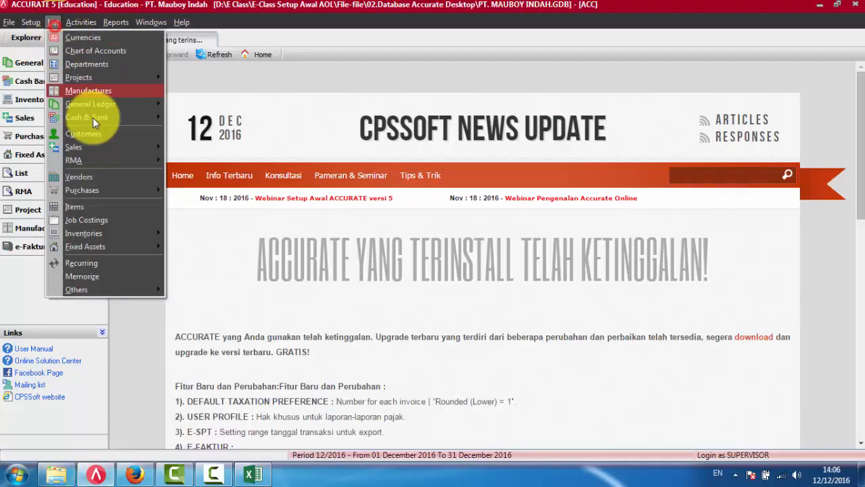
mouse_move(92, 189)
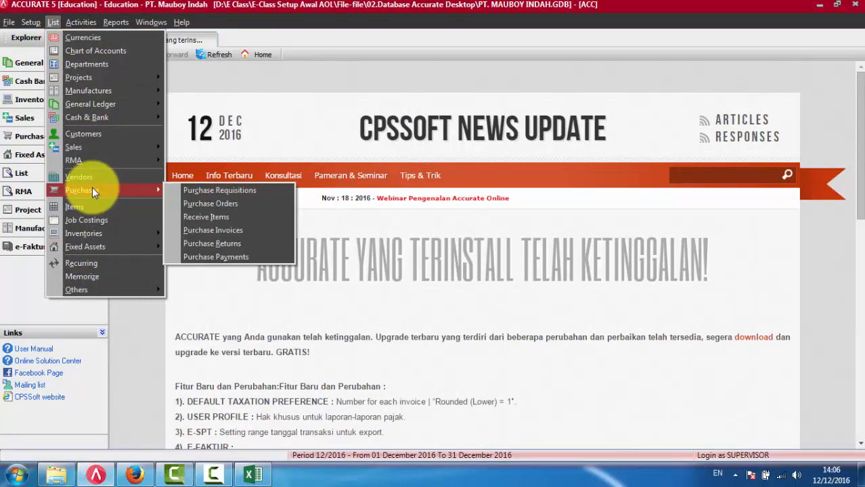
mouse_move(107, 234)
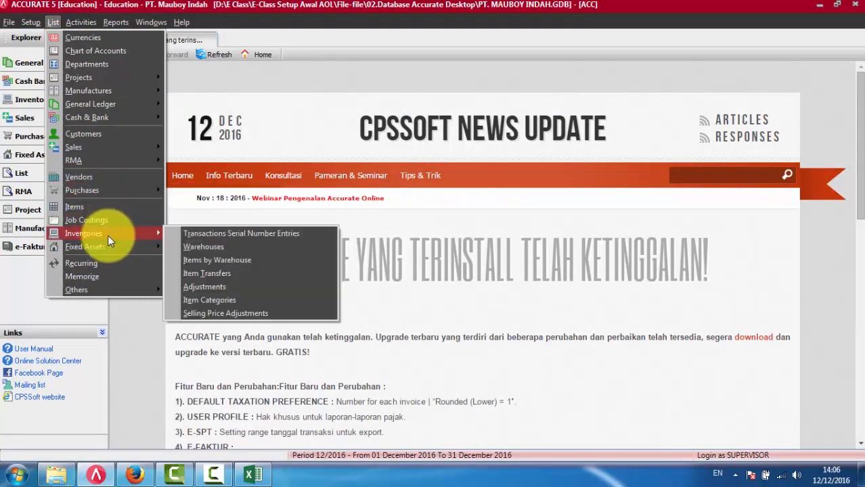
click(216, 299)
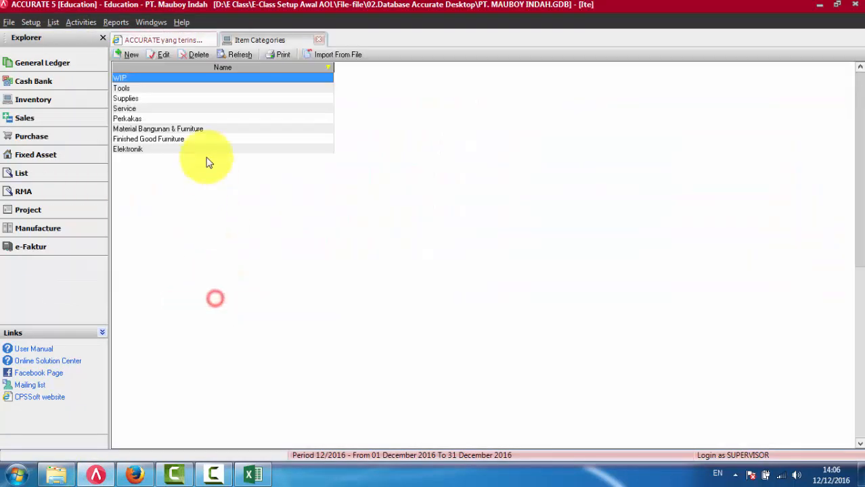
click(185, 122)
double_click(186, 108)
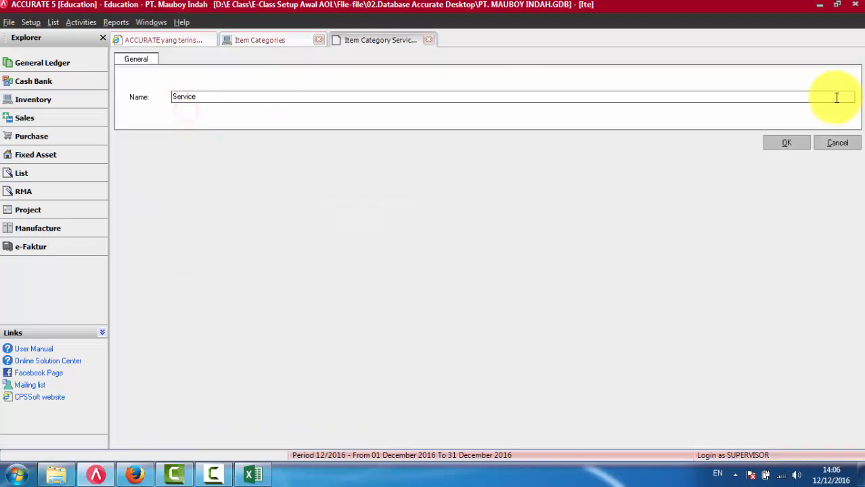
click(838, 143)
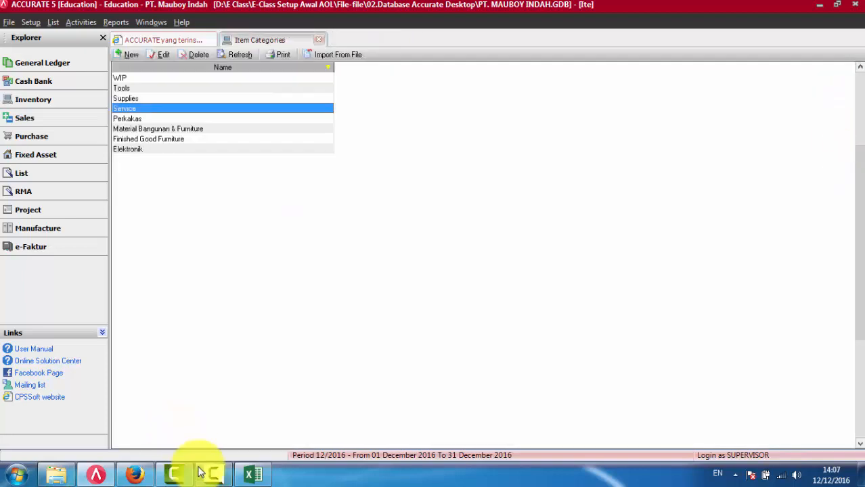
click(138, 474)
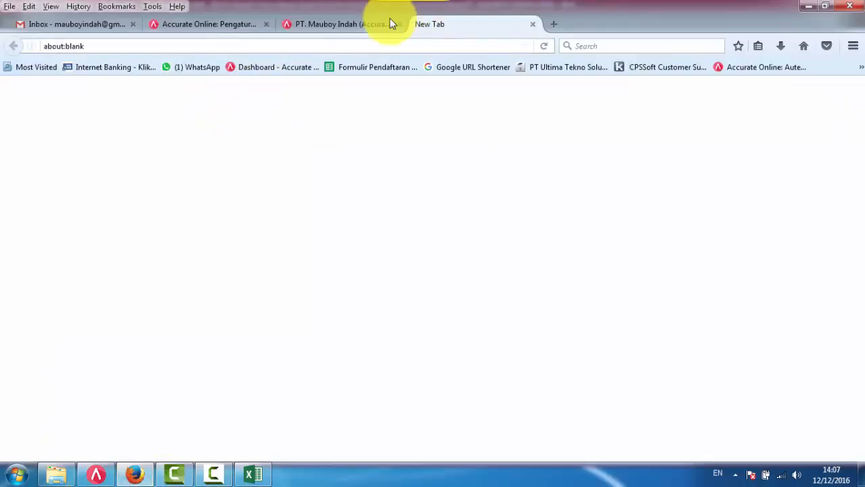
click(254, 476)
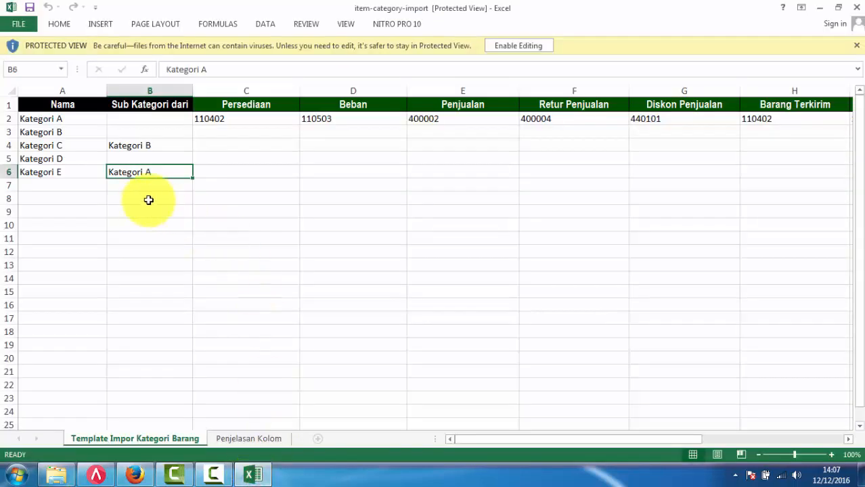
Examine the template's sample account codes in the Persediaan, Beban and Penjualan columns.
click(252, 121)
click(257, 144)
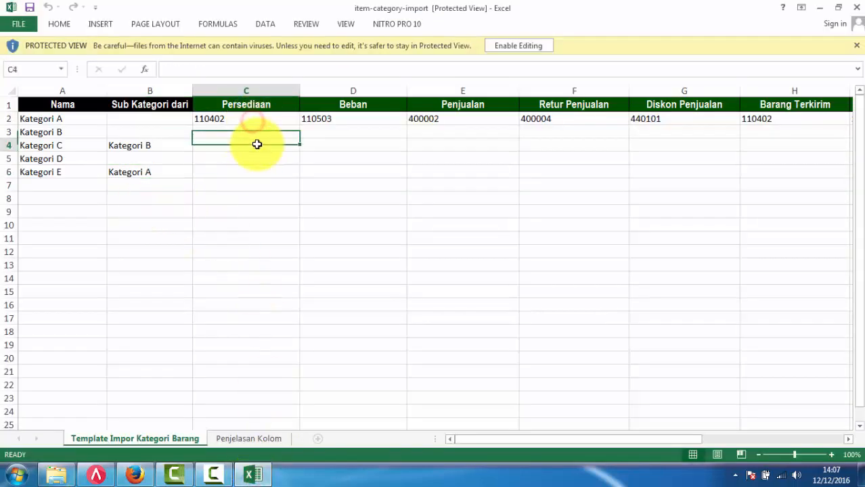
click(334, 120)
click(218, 120)
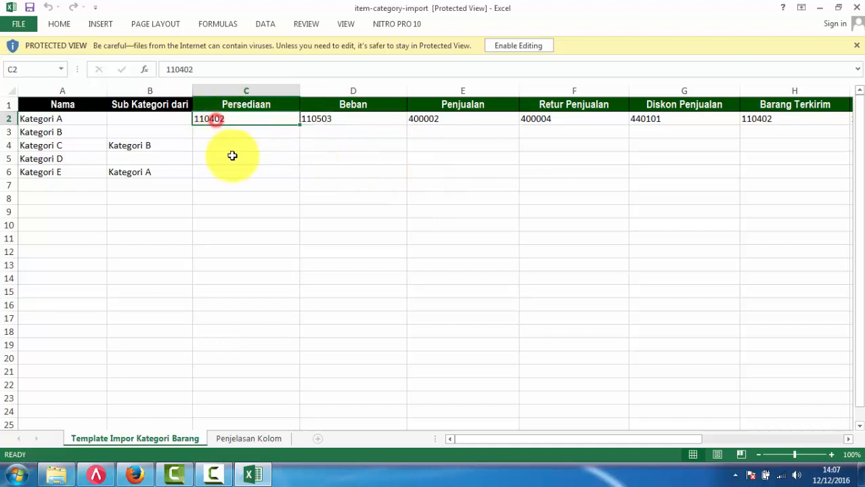
click(232, 157)
click(237, 183)
click(341, 119)
click(374, 160)
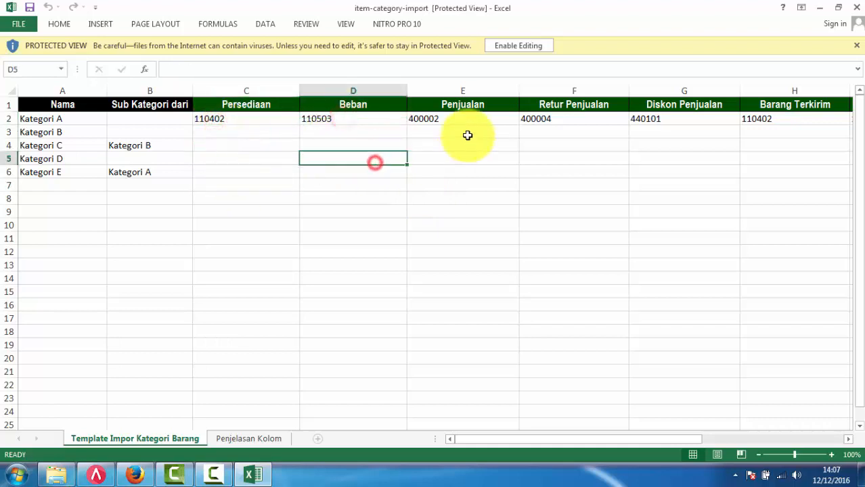
click(469, 120)
click(238, 142)
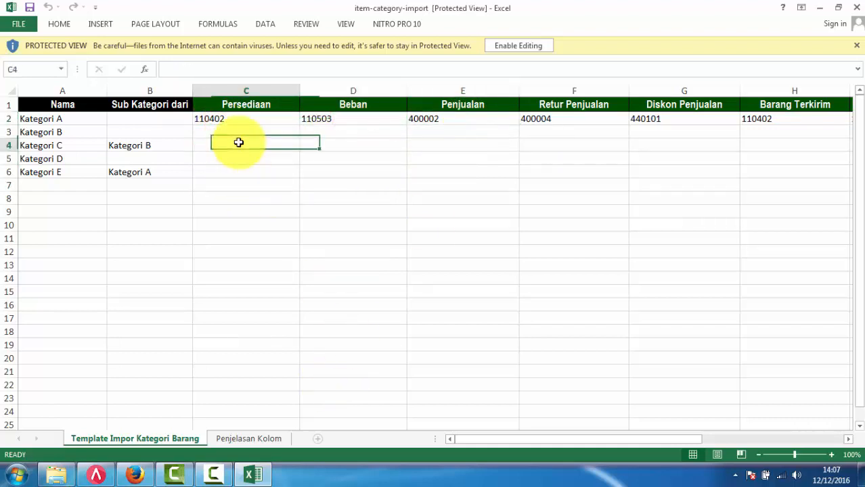
click(433, 148)
click(467, 121)
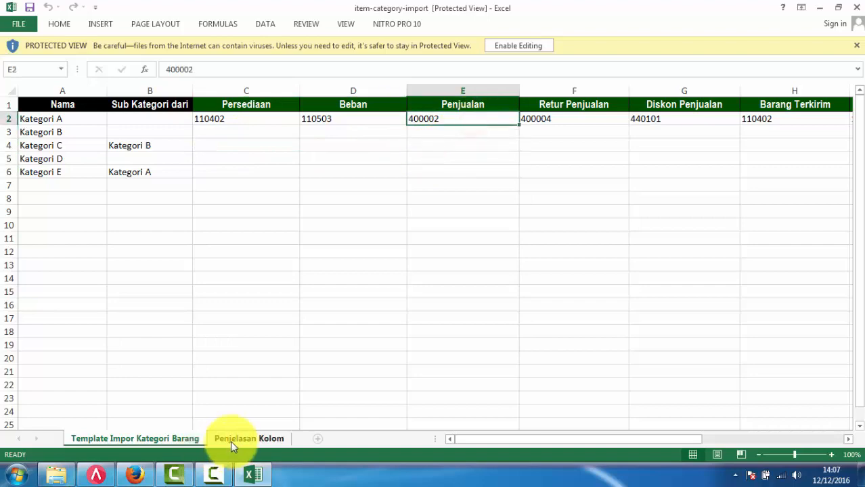
Review the column descriptions on the Penjelasan Kolom sheet, from Nama through Barang Belum Tertagih.
click(232, 438)
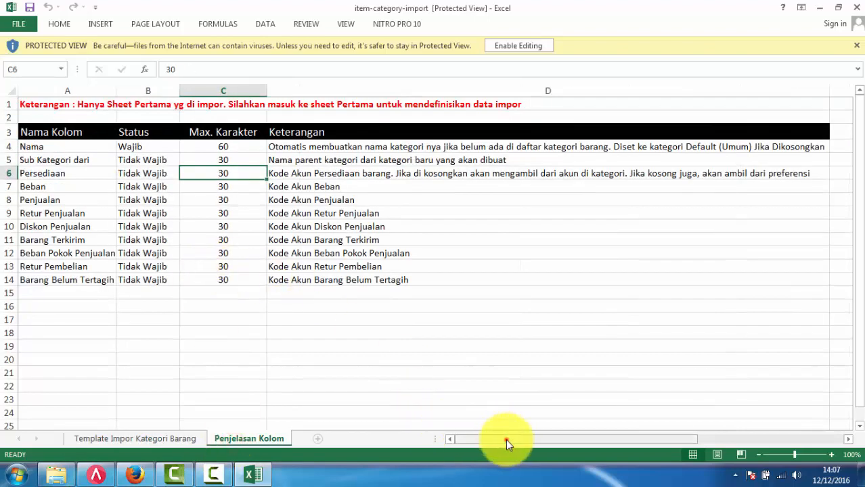
drag(506, 440, 473, 440)
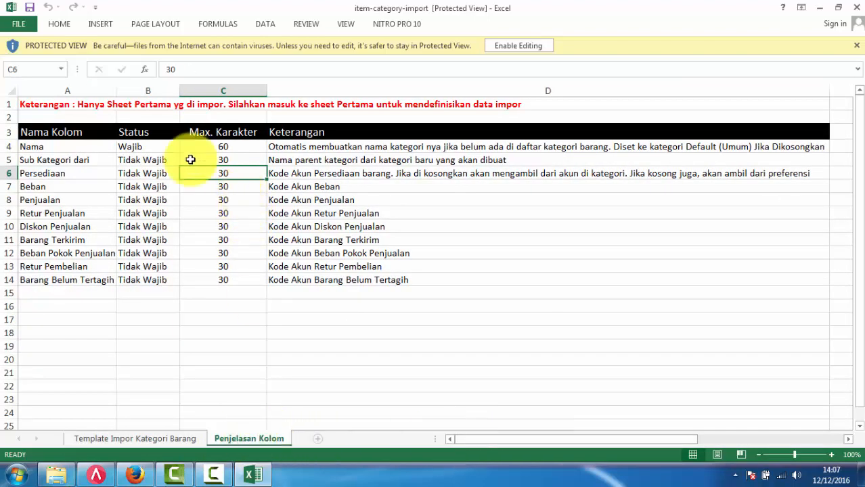
click(73, 150)
click(332, 146)
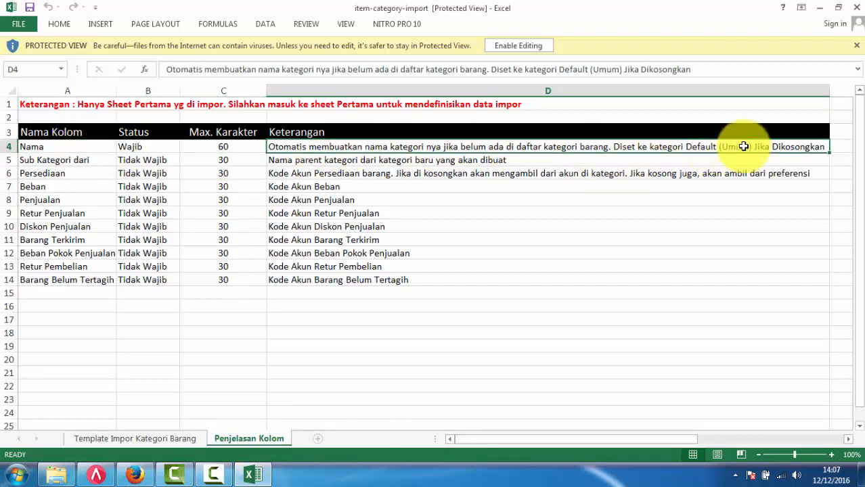
click(351, 162)
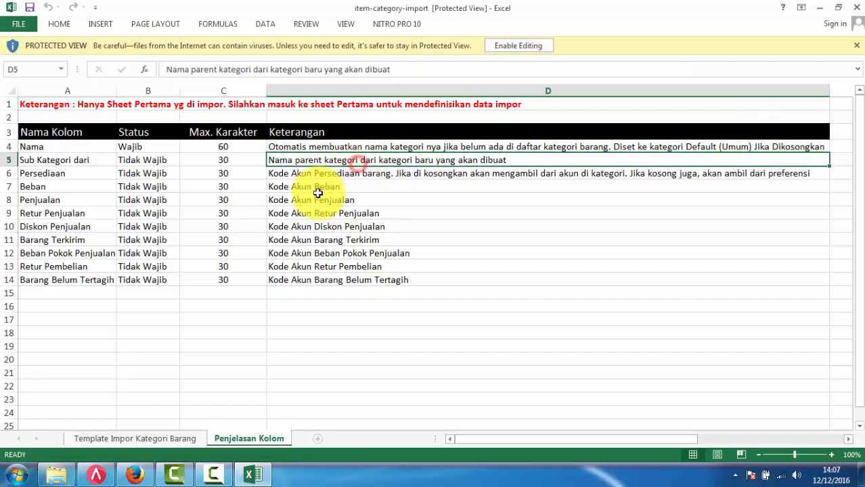
click(313, 200)
click(311, 190)
click(311, 201)
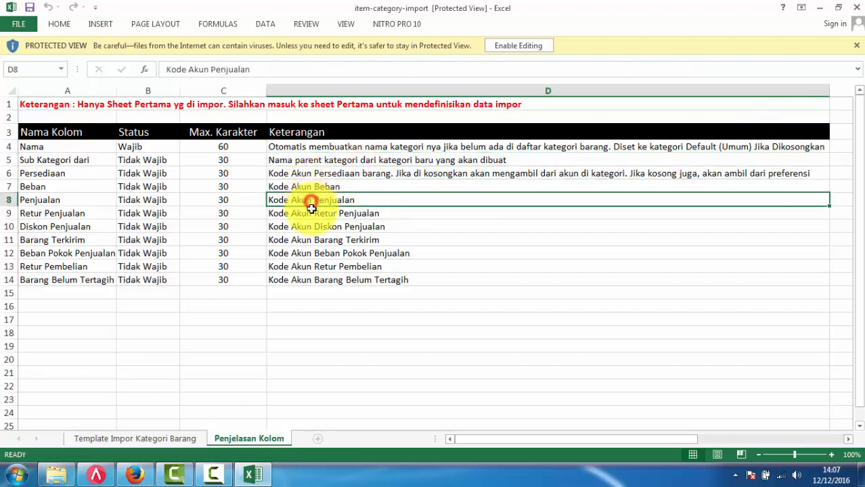
click(311, 212)
click(315, 239)
click(323, 281)
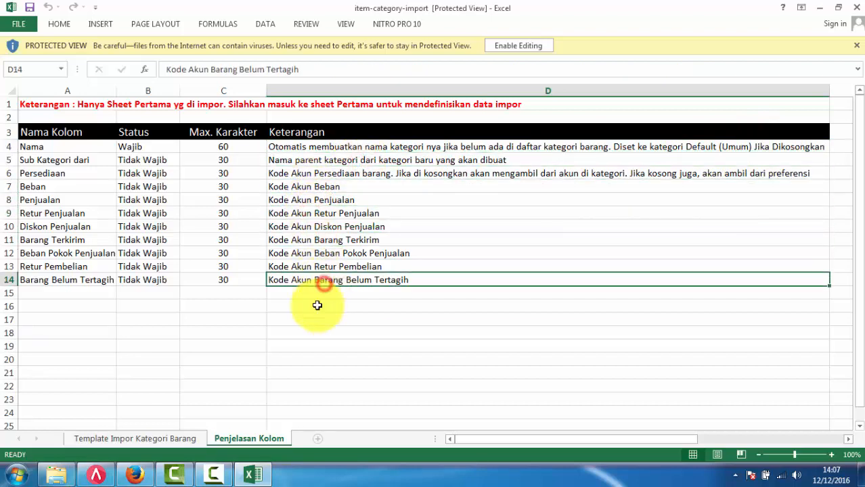
Check Retur Penjualan on the Template Impor Kategori Barang sheet, then close the workbook and the blank browser tab.
click(153, 440)
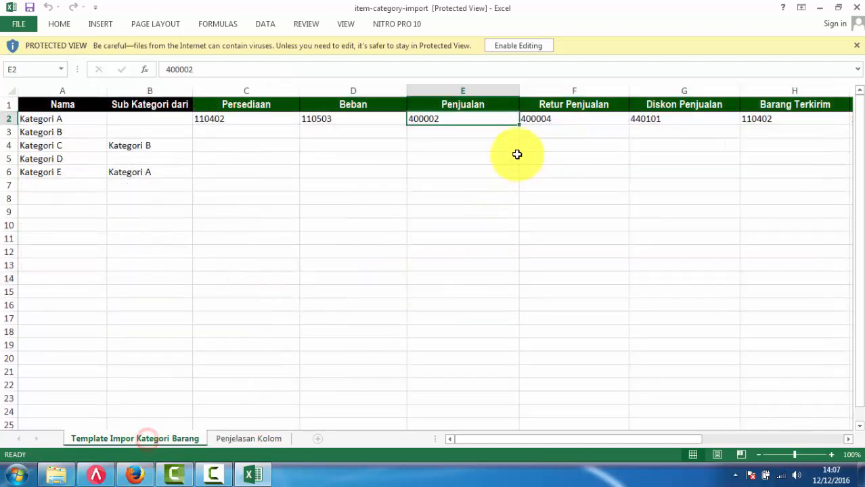
click(574, 116)
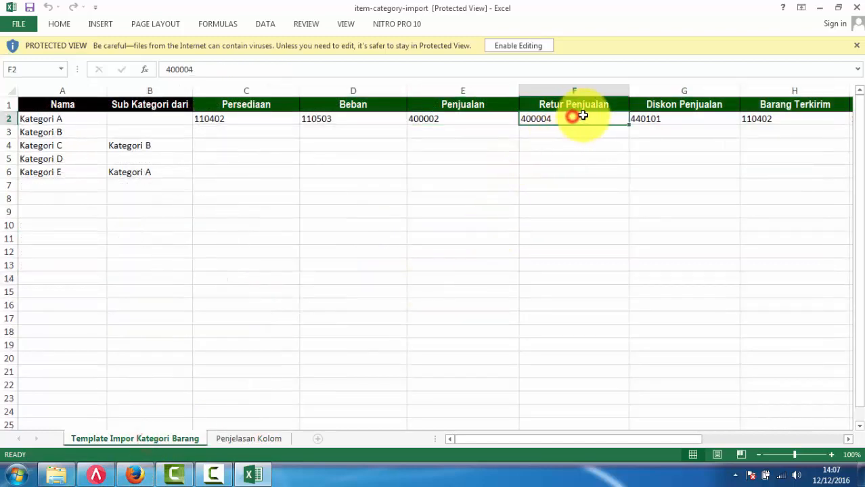
click(859, 8)
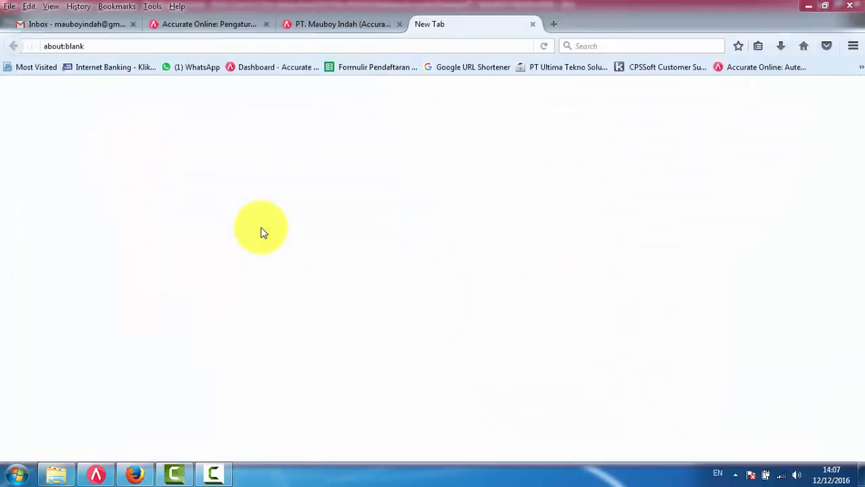
click(532, 25)
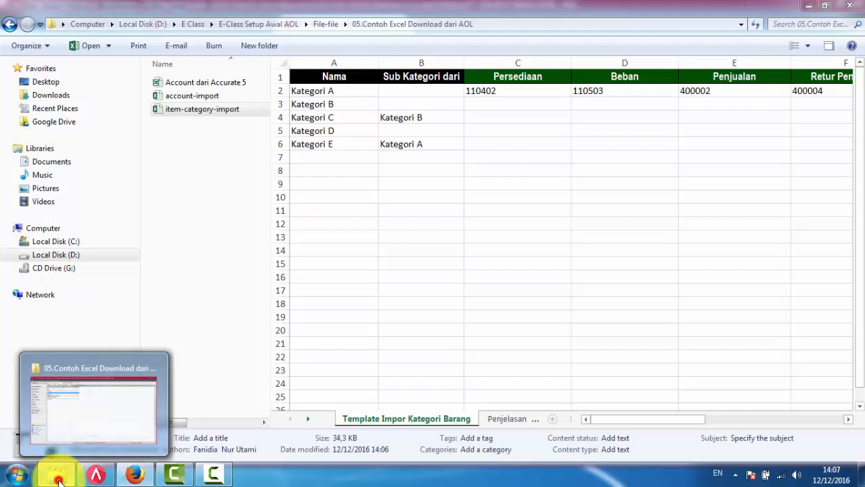
Switch to Windows Explorer, open File-file's 06.Excel AOL Siap Import folder, and widen the file list.
click(92, 406)
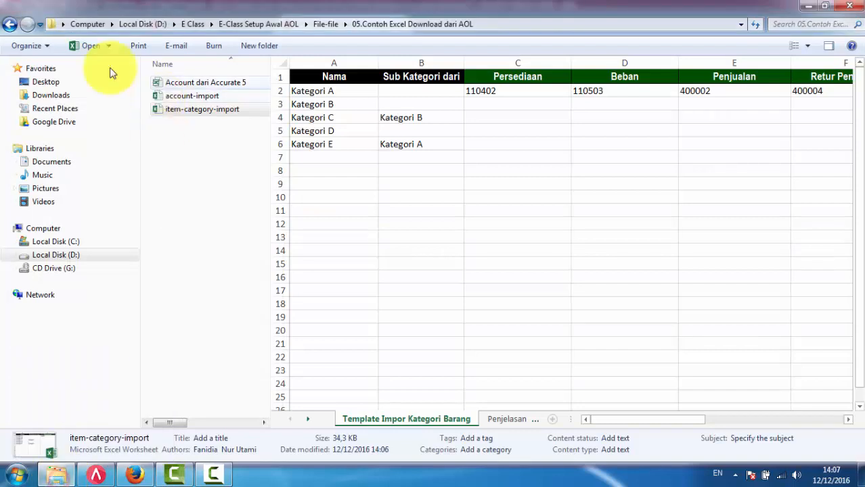
click(9, 27)
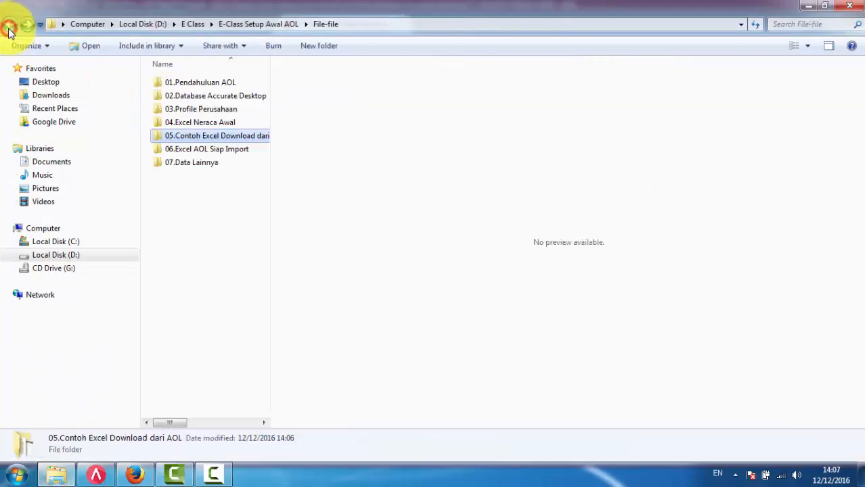
click(201, 150)
double_click(200, 149)
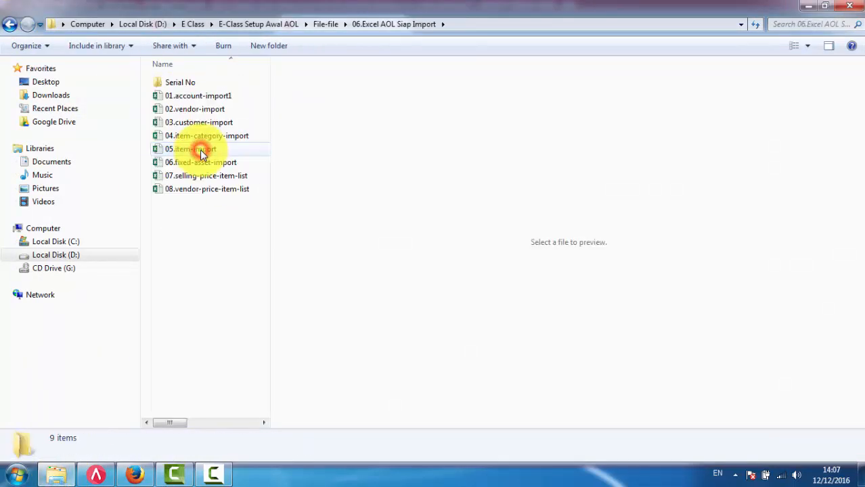
click(270, 159)
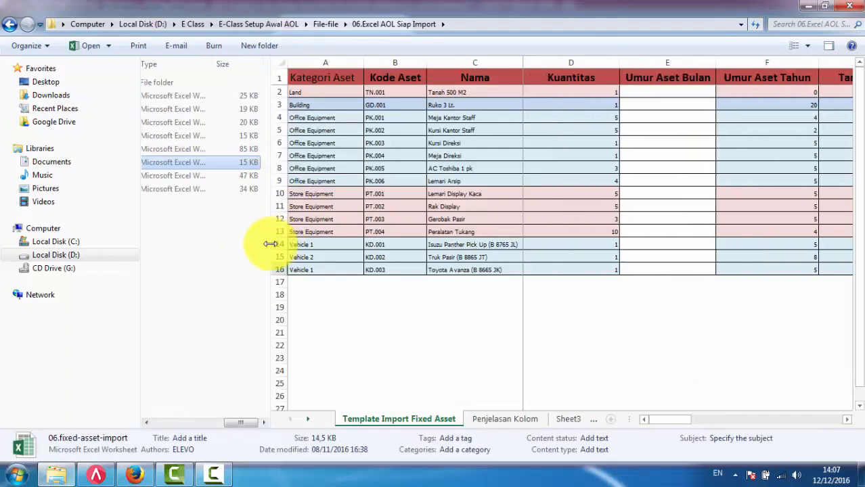
drag(269, 244, 513, 247)
Open 04.item-category-import in Excel and enable editing of the workbook.
click(174, 136)
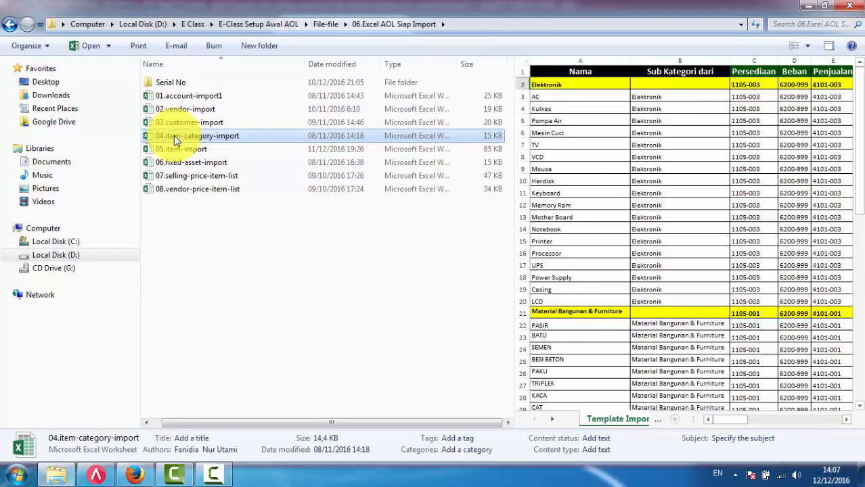
right_click(174, 135)
click(191, 142)
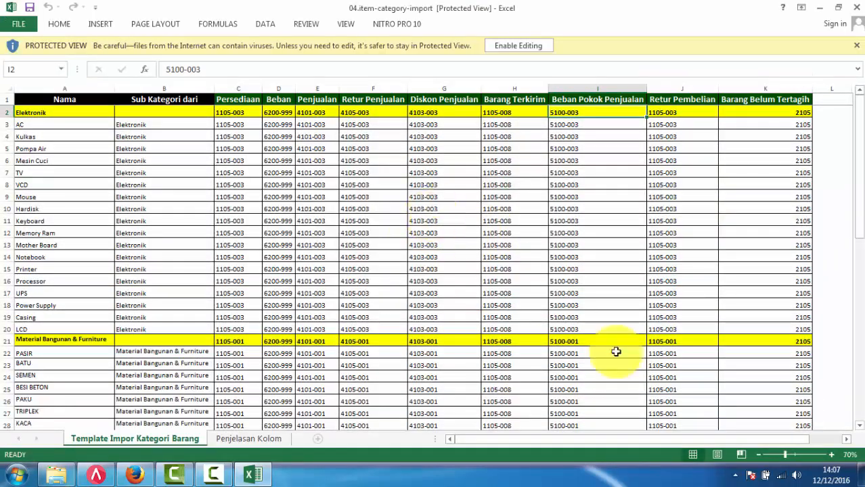
click(523, 45)
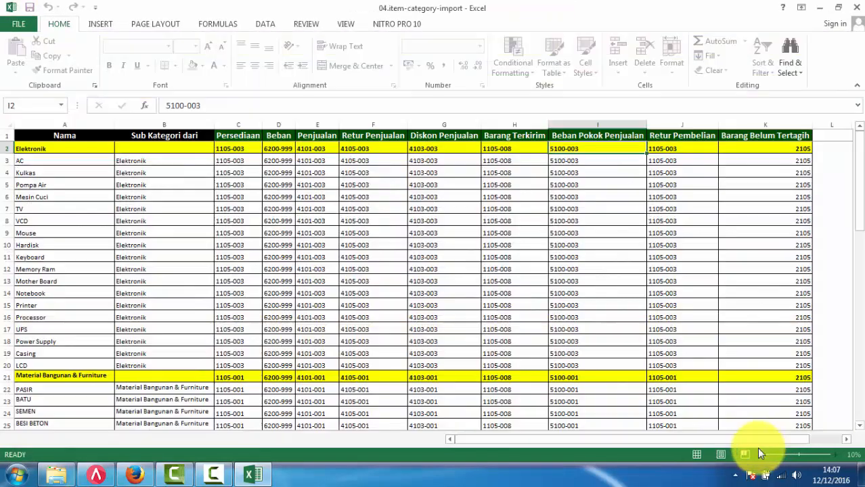
Examine the Elektronik parent category row and its account codes across the Penjualan to Retur Pembelian columns.
click(36, 148)
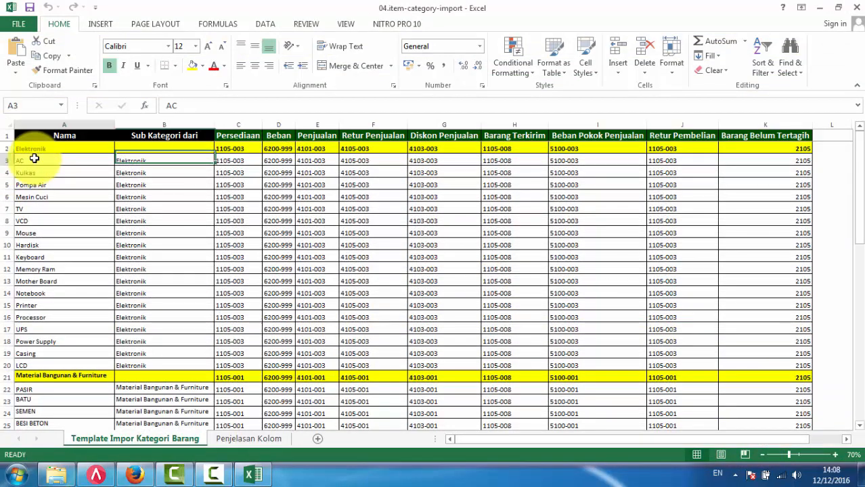
click(56, 136)
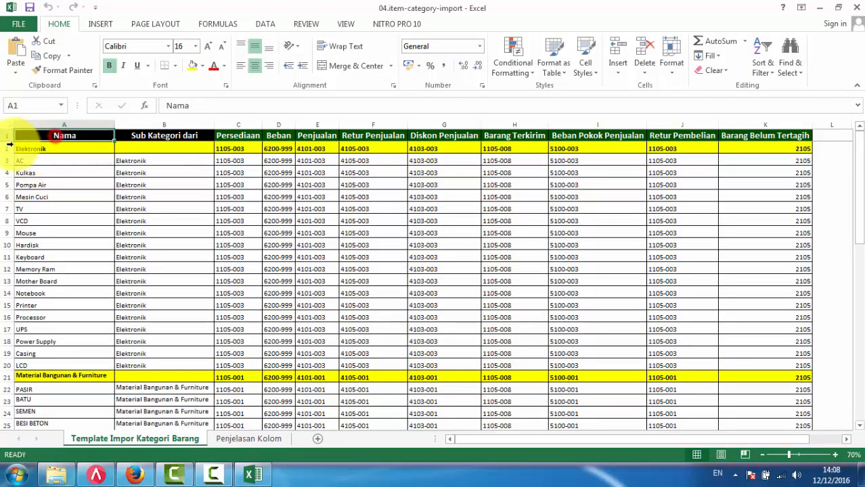
click(5, 148)
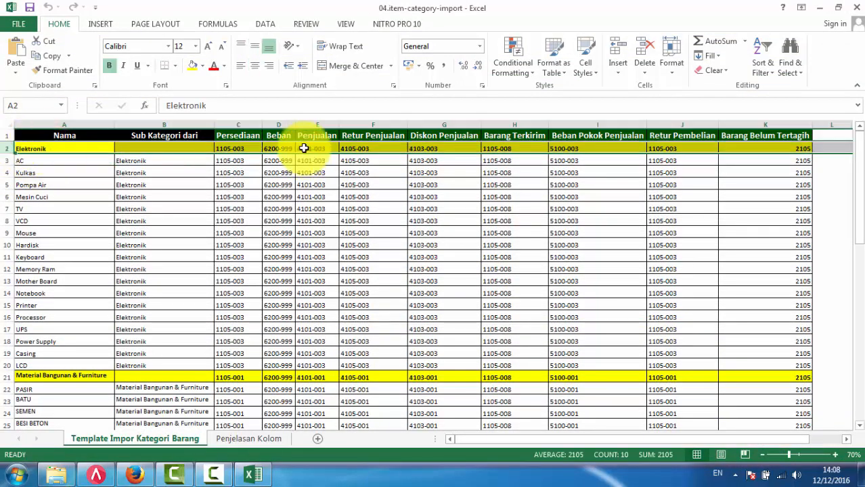
click(304, 149)
click(296, 126)
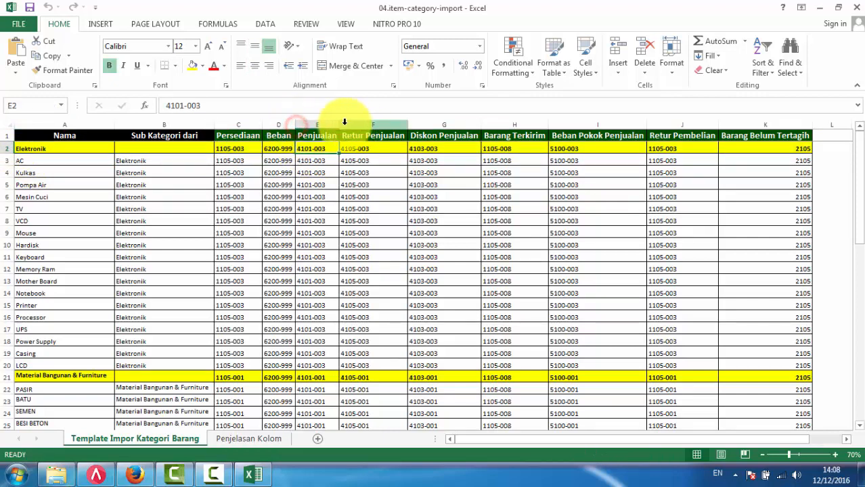
click(340, 124)
click(331, 148)
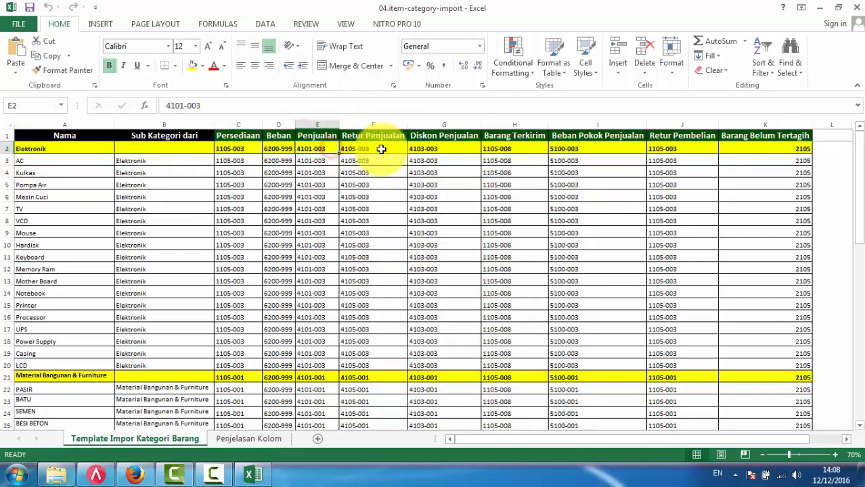
click(439, 148)
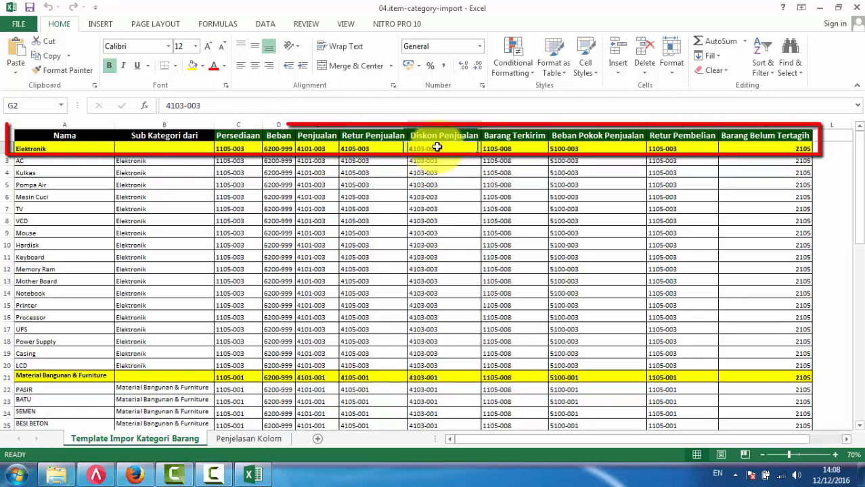
click(523, 150)
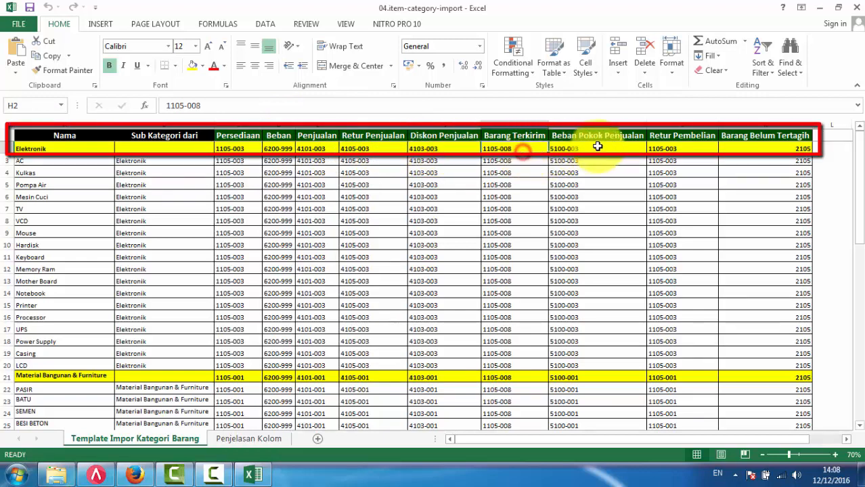
click(677, 148)
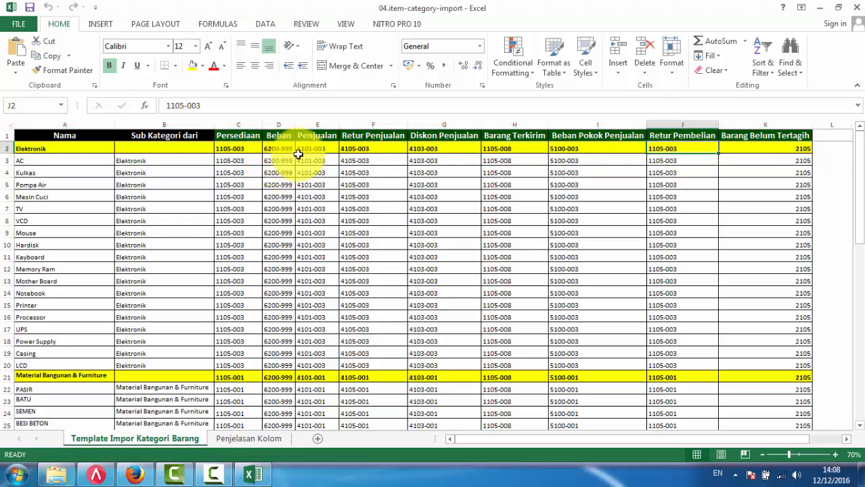
Examine the Material Bangunan & Furniture parent category row and its account codes from Penjualan through Barang Belum Tertagih.
scroll(193, 393, down, 1)
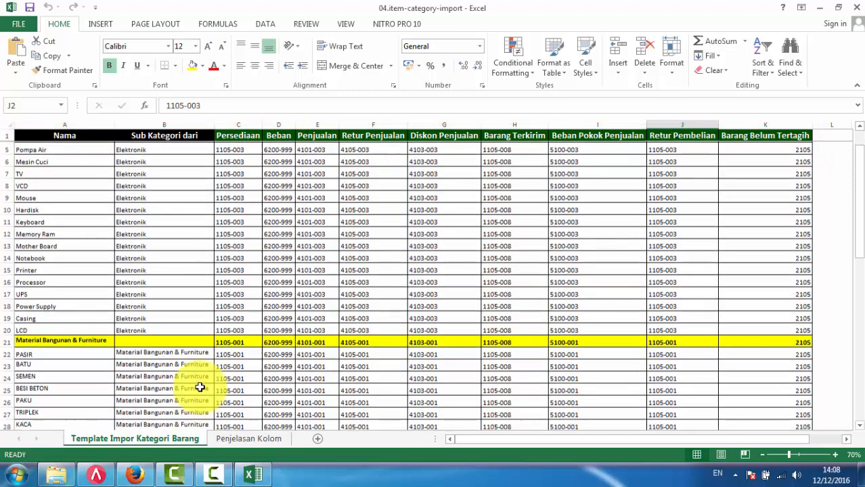
click(70, 341)
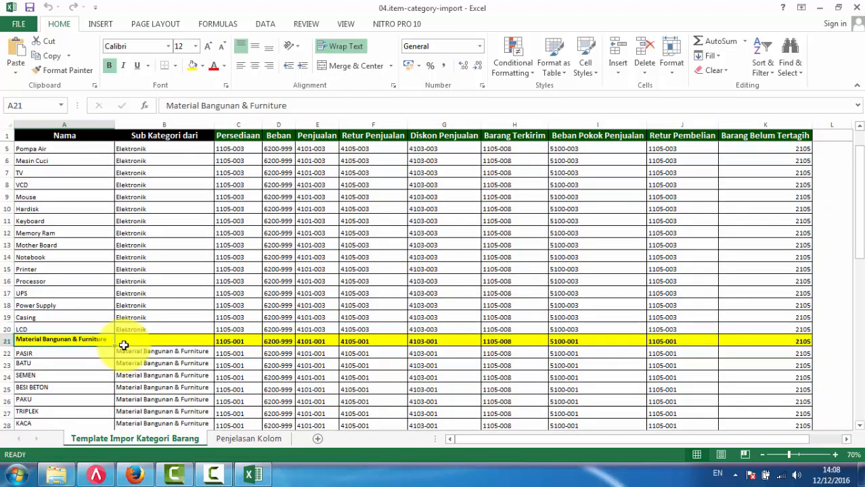
click(315, 342)
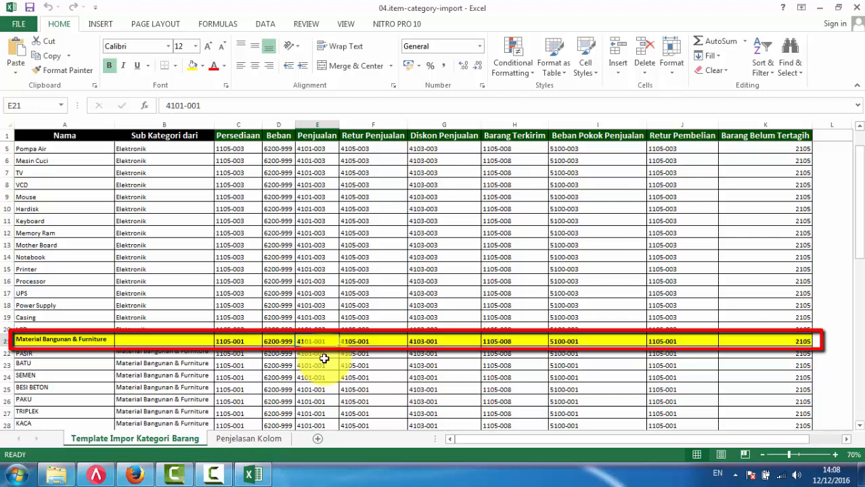
click(379, 341)
click(430, 341)
click(518, 341)
click(575, 341)
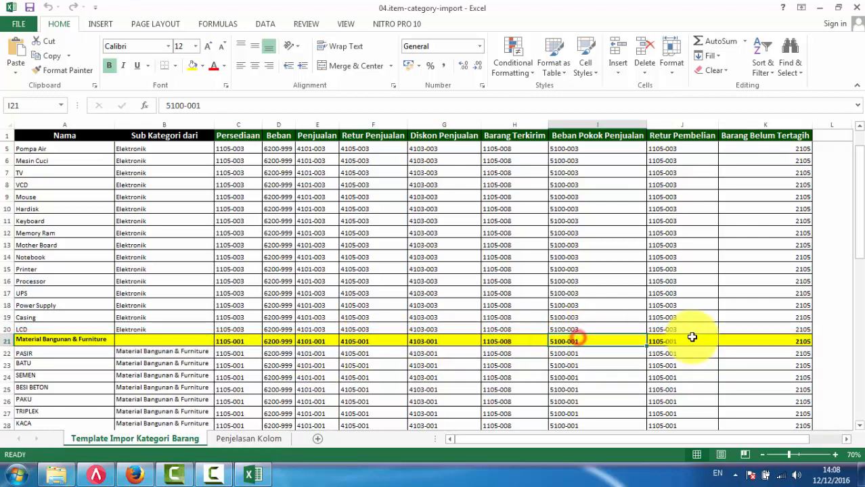
click(691, 340)
click(742, 340)
scroll(730, 341, up, 1)
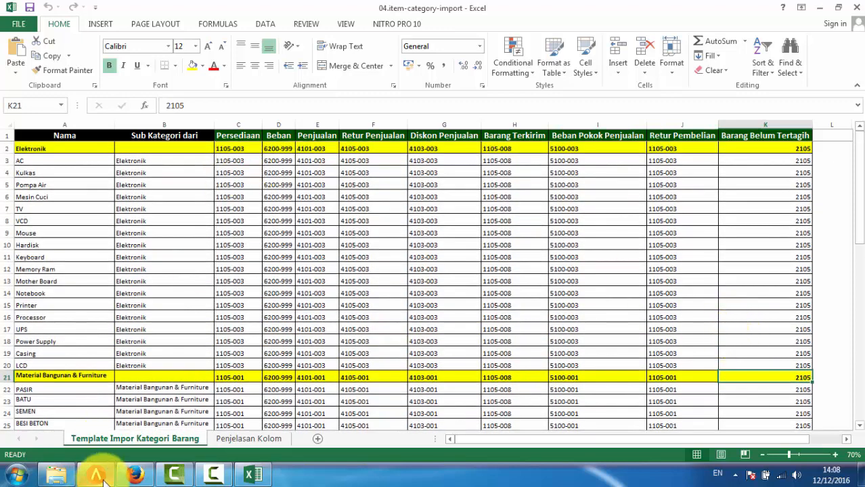
Examine the Elektronik parent category, its subcategories such as AC, Kulkas and Mesin Cuci, and their Sub Kategori dari entries.
click(279, 185)
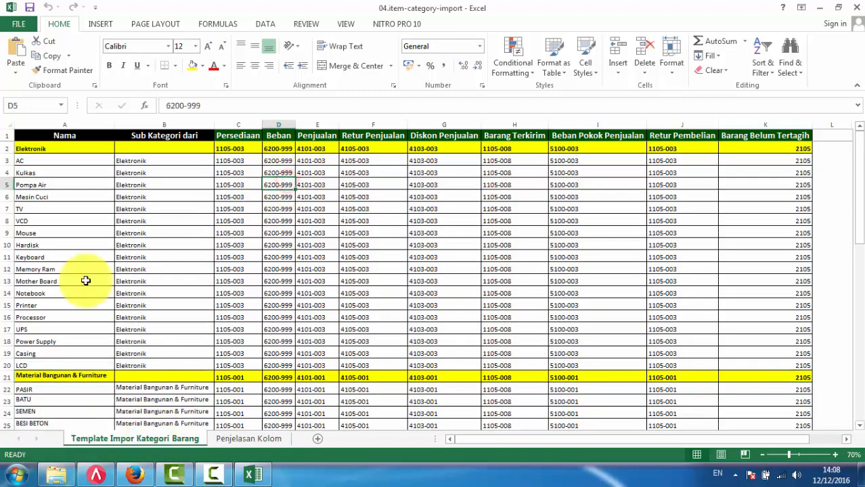
click(33, 161)
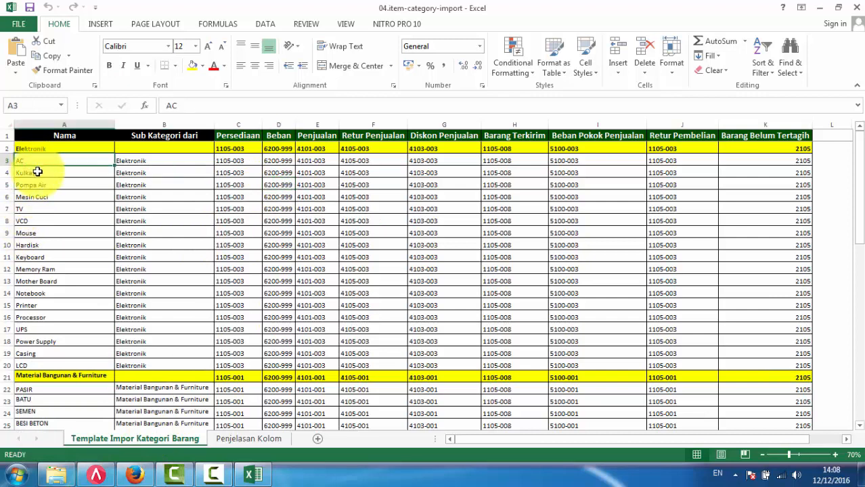
click(40, 196)
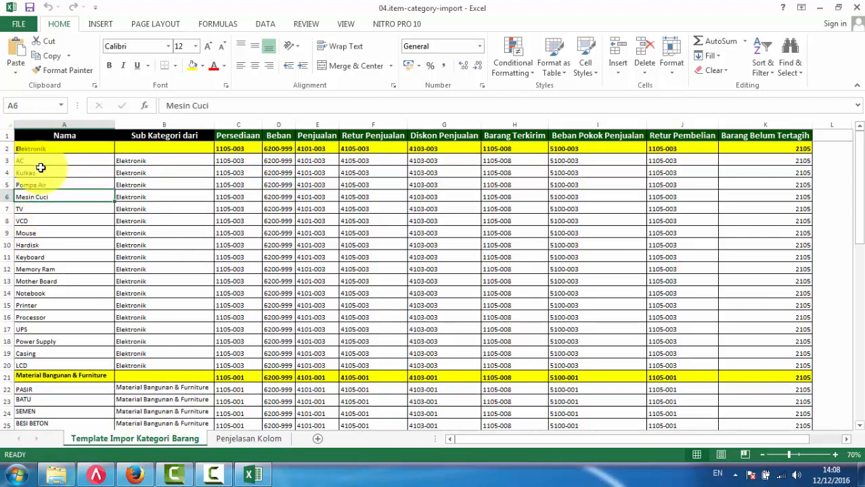
click(40, 164)
click(42, 176)
click(31, 149)
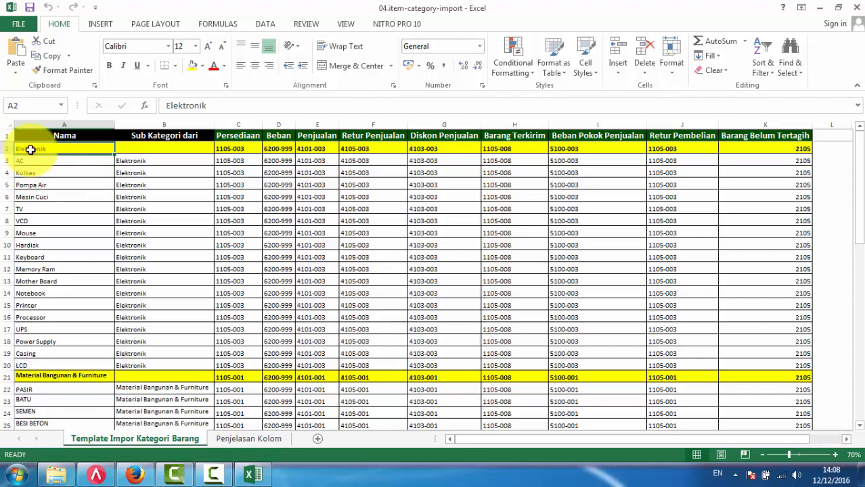
click(162, 161)
click(78, 149)
click(116, 161)
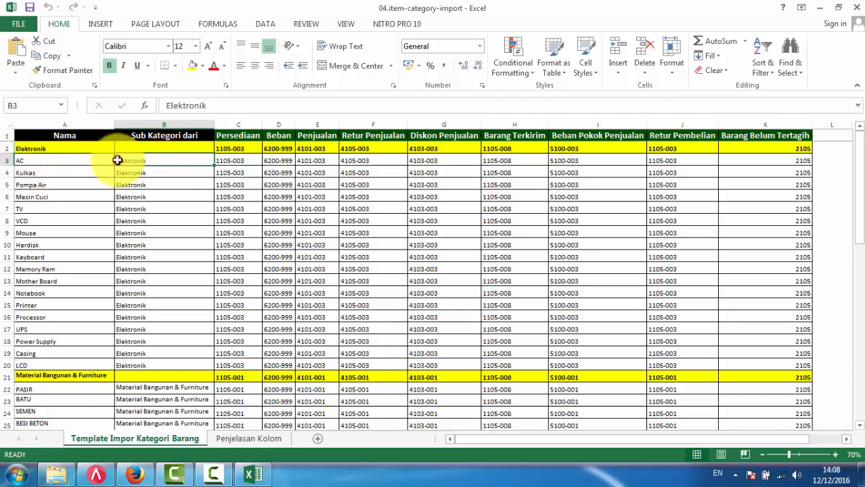
click(81, 151)
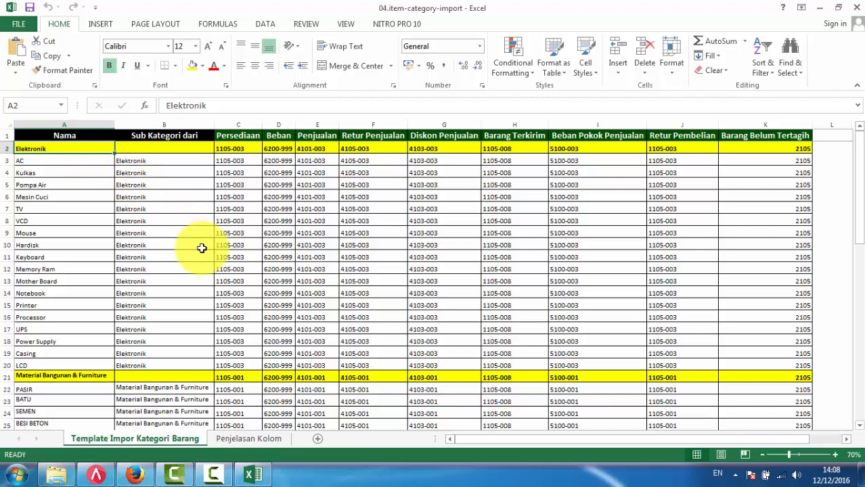
click(36, 163)
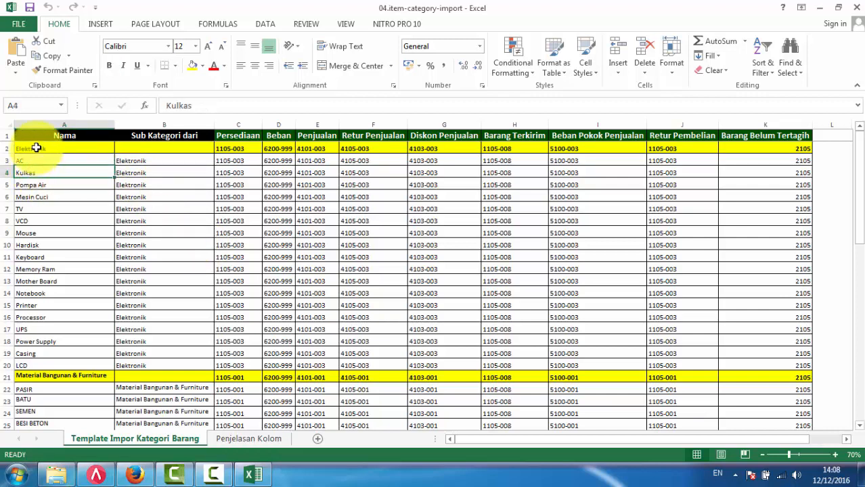
click(36, 148)
click(63, 172)
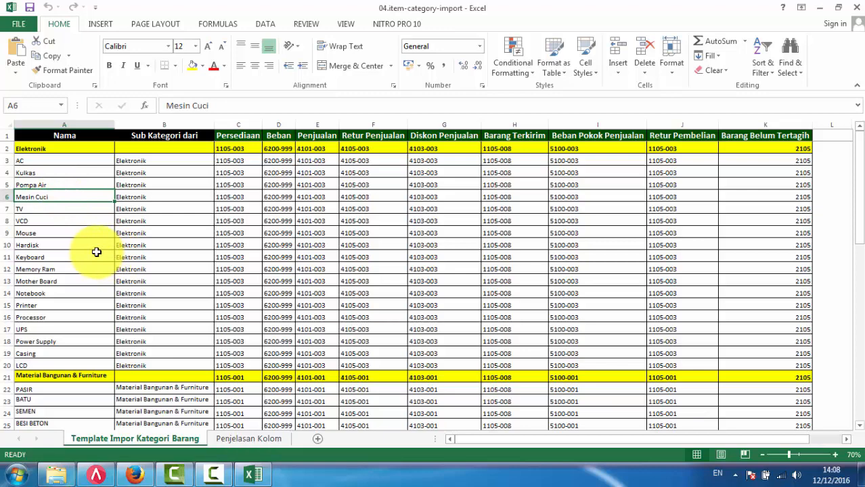
click(97, 254)
scroll(101, 264, down, 2)
scroll(118, 283, up, 2)
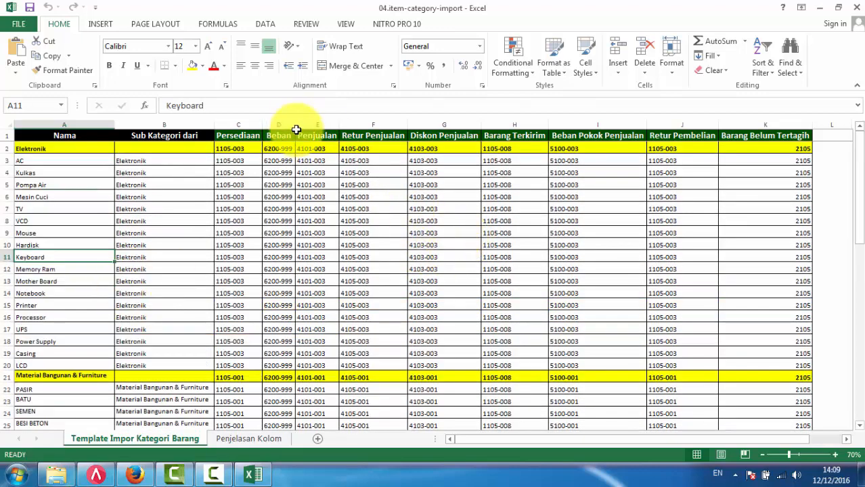
Widen the Beban column and select the Elektronik block from its parent row through LCD, across all columns.
drag(297, 125, 305, 125)
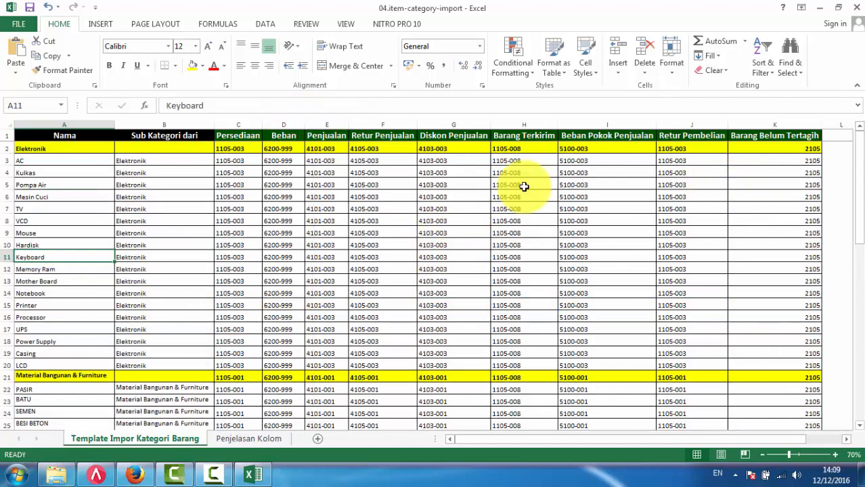
click(133, 479)
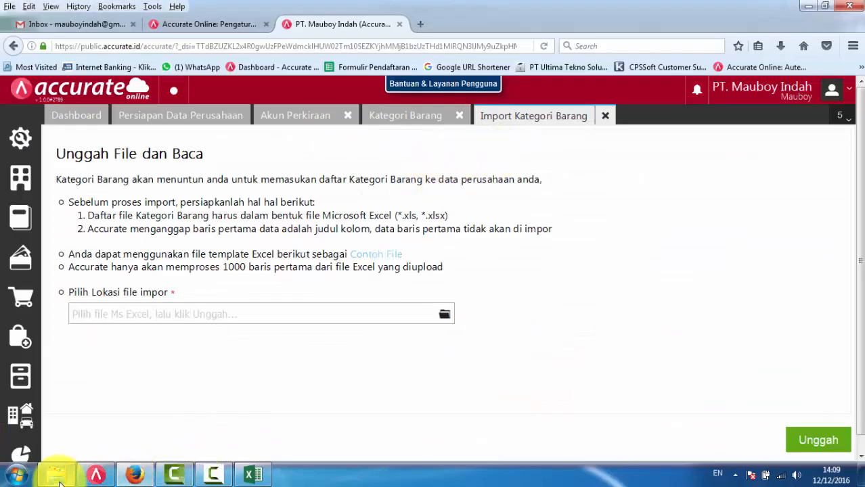
click(134, 475)
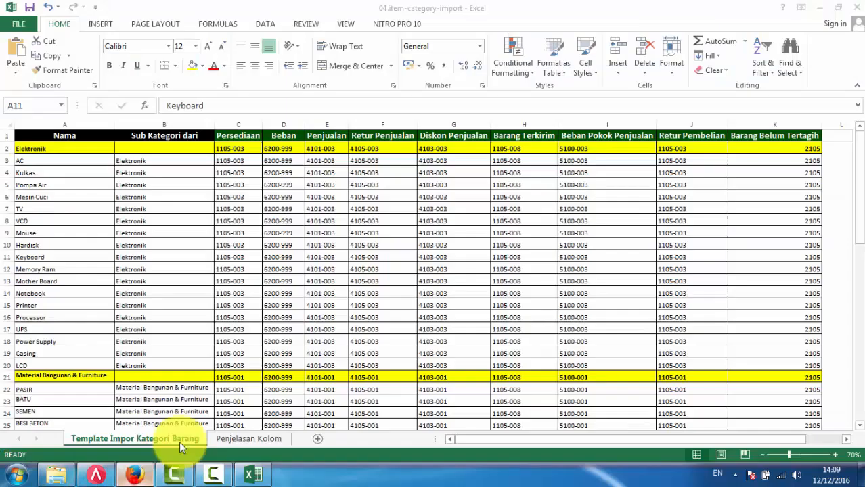
click(237, 150)
drag(56, 153, 815, 369)
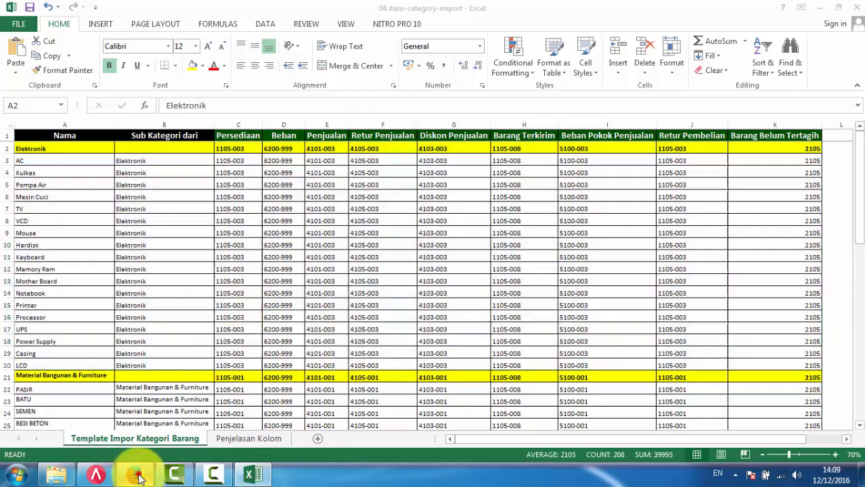
Switch to Accurate Online in Firefox and search the Akun Perkiraan list for account 1105-003.
click(134, 475)
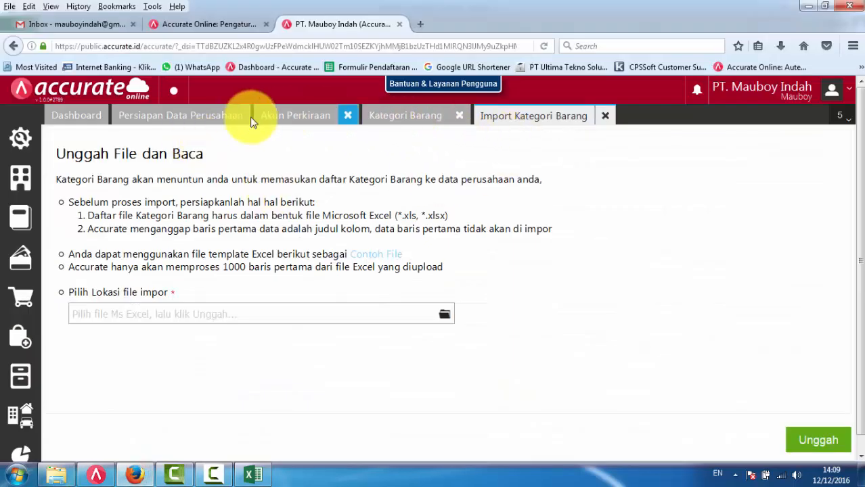
click(276, 117)
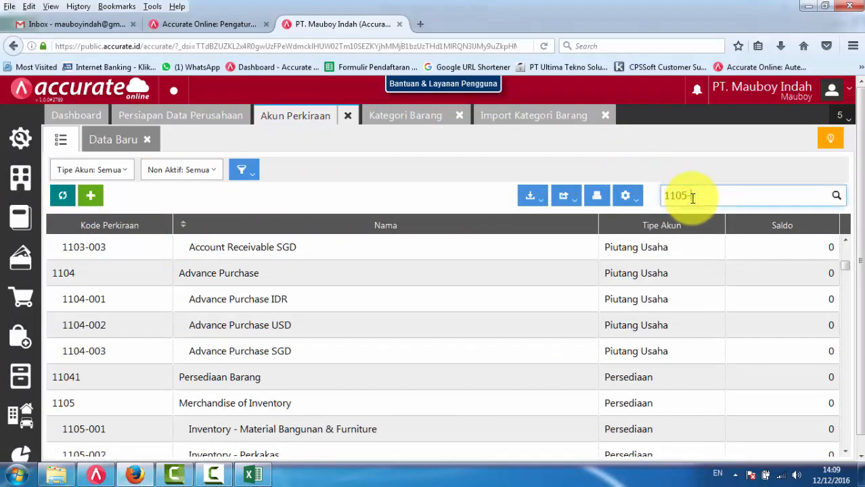
key(Return)
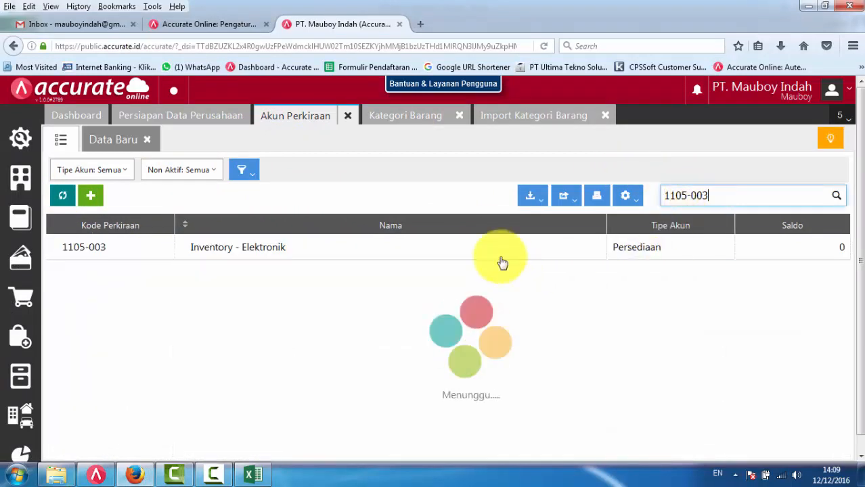
Check the Elektronik row's Beban and Penjualan codes in Excel, and search Accurate Online's Akun Perkiraan list for 4103-003.
click(253, 474)
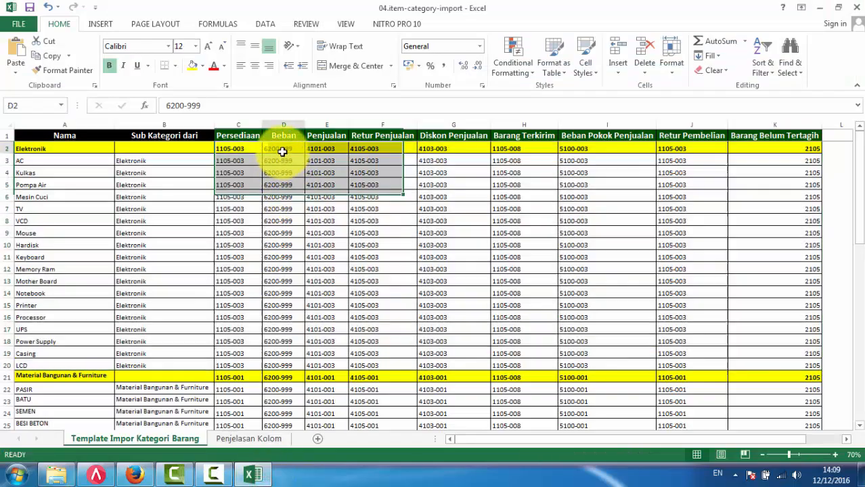
click(282, 152)
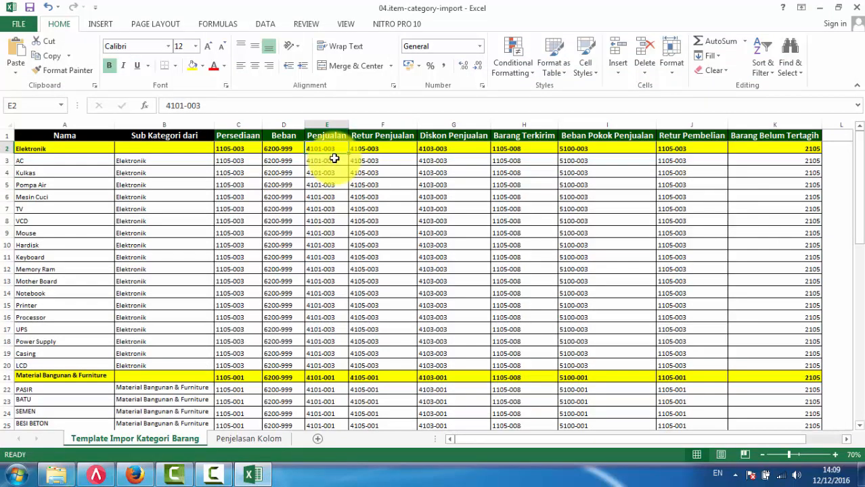
click(135, 475)
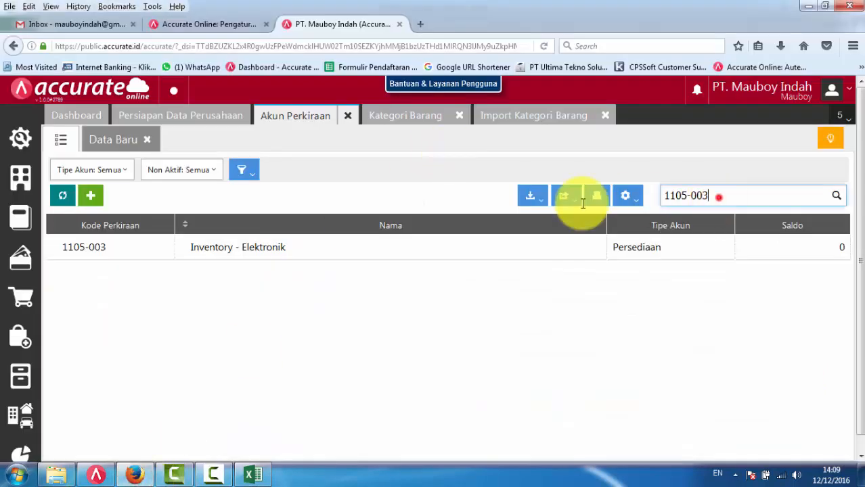
key(ctrl+a)
text(4103-)
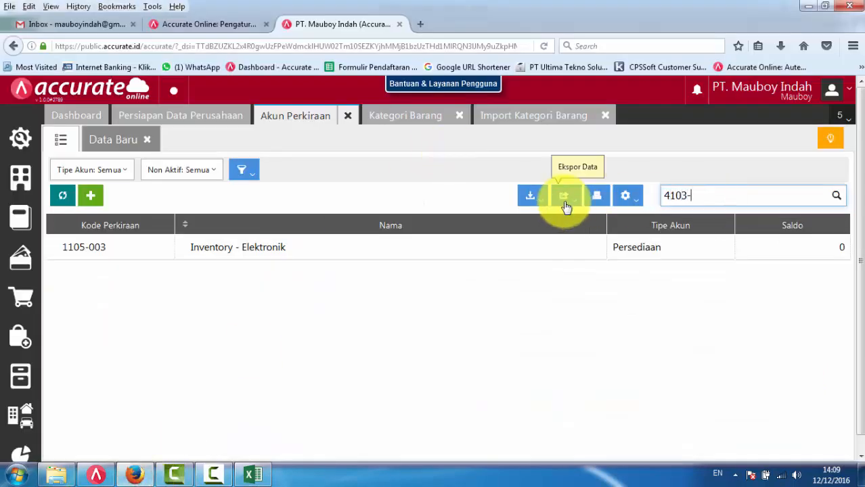
key(Return)
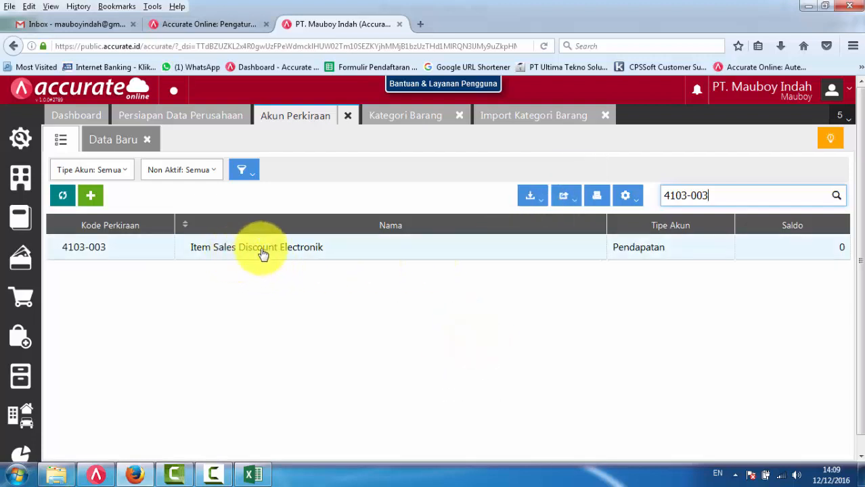
Recheck the Elektronik row's Penjualan code in Excel, and search Accurate Online's Akun Perkiraan list for 4101-003.
click(96, 475)
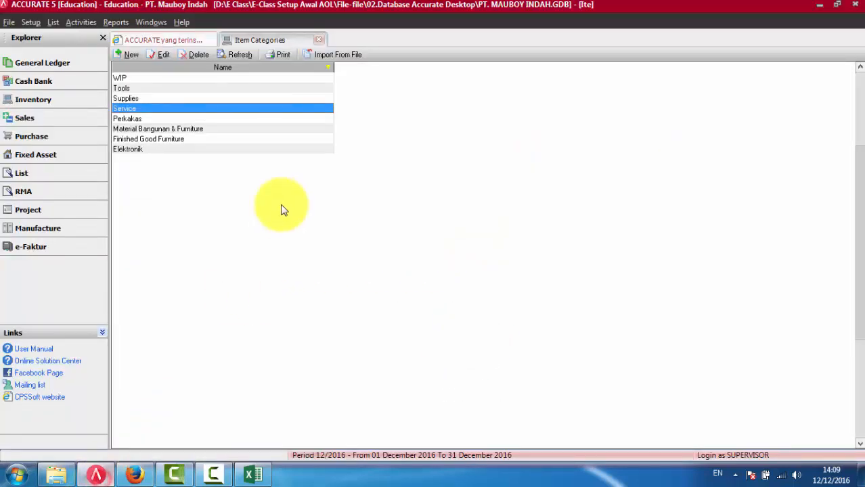
click(252, 475)
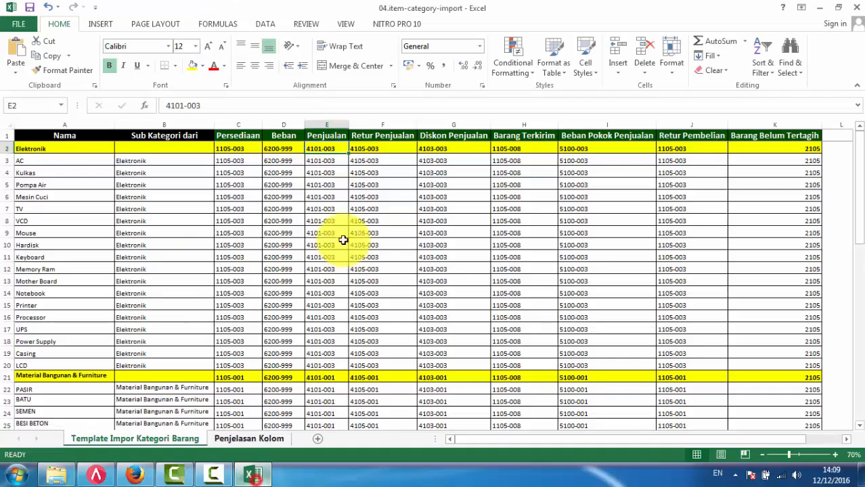
click(326, 135)
click(335, 149)
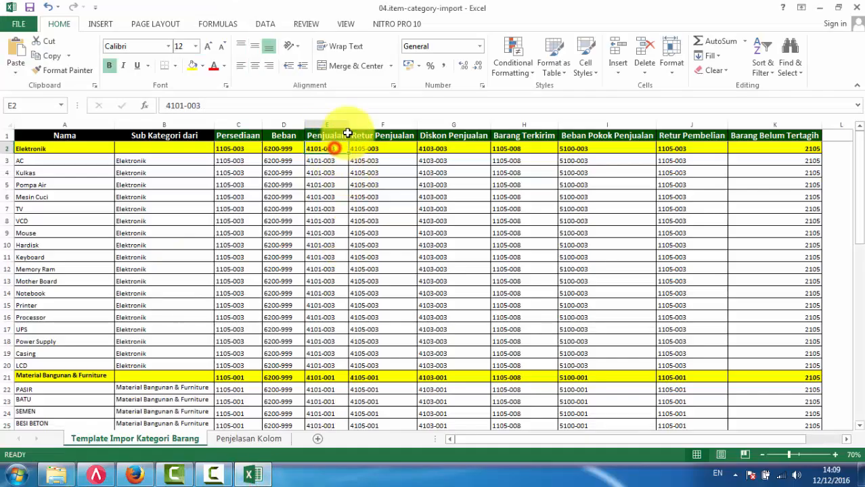
click(252, 475)
click(135, 475)
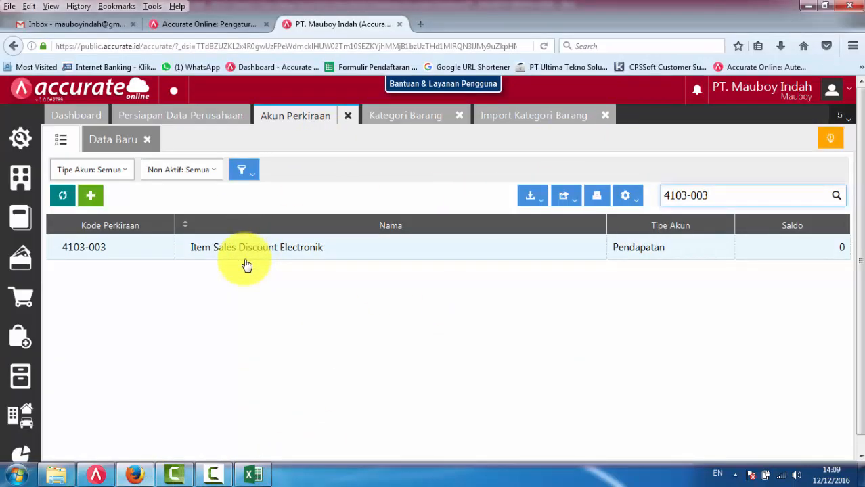
drag(728, 191, 650, 193)
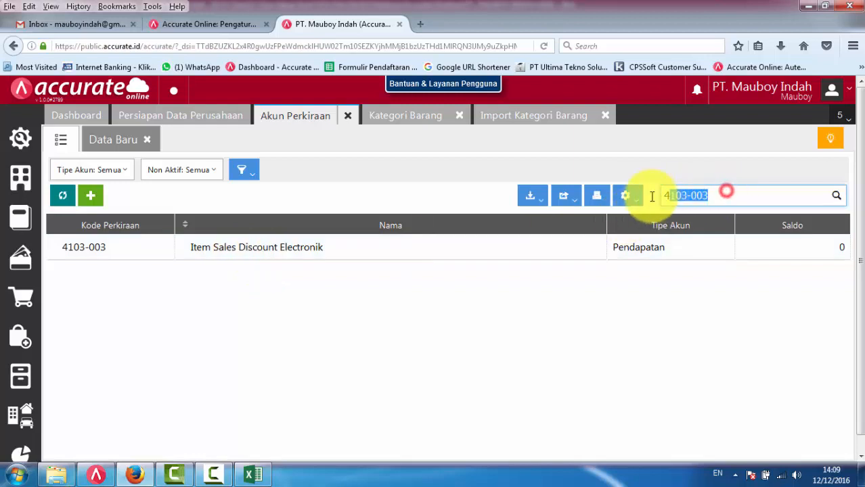
text(4101)
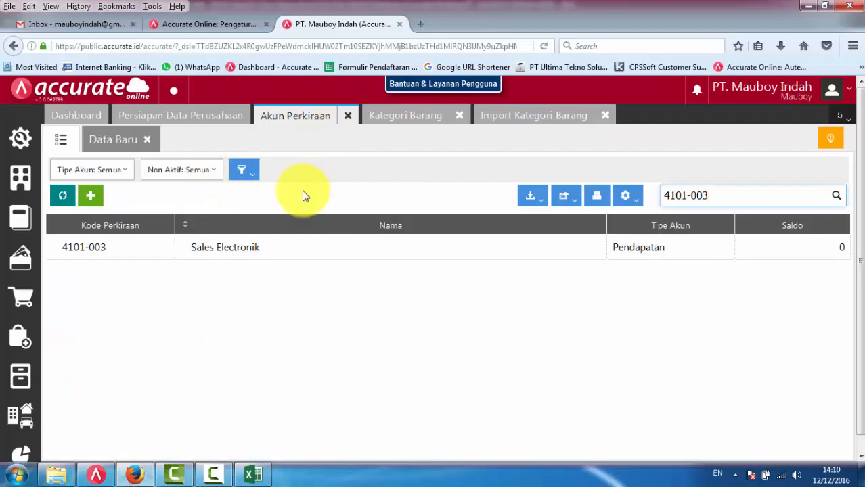
Check the Beban column's account code in Excel, and search Accurate Online's Akun Perkiraan list for 6200-999.
click(245, 440)
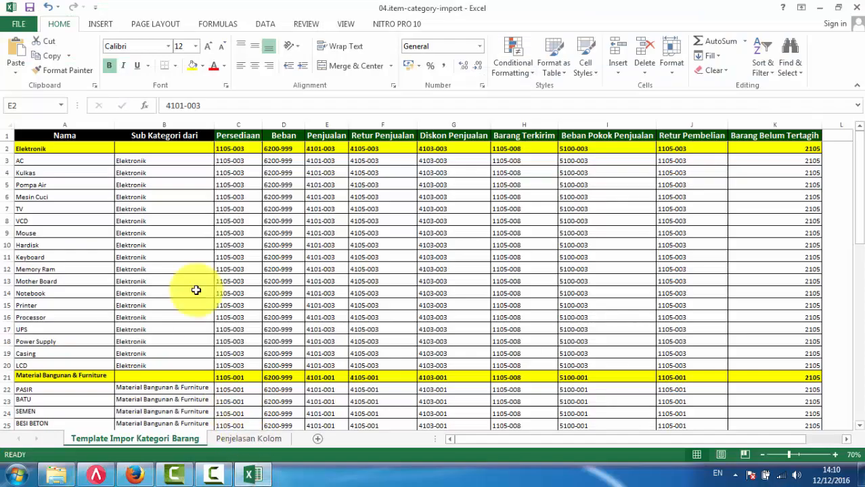
click(290, 163)
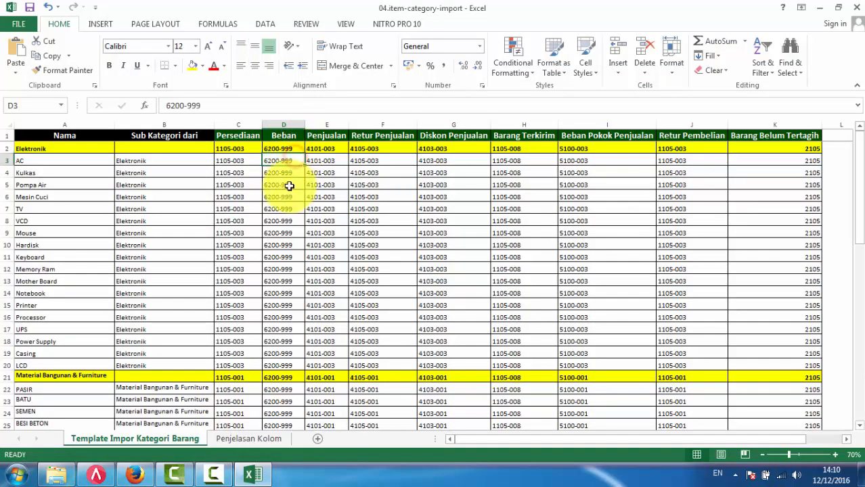
click(289, 186)
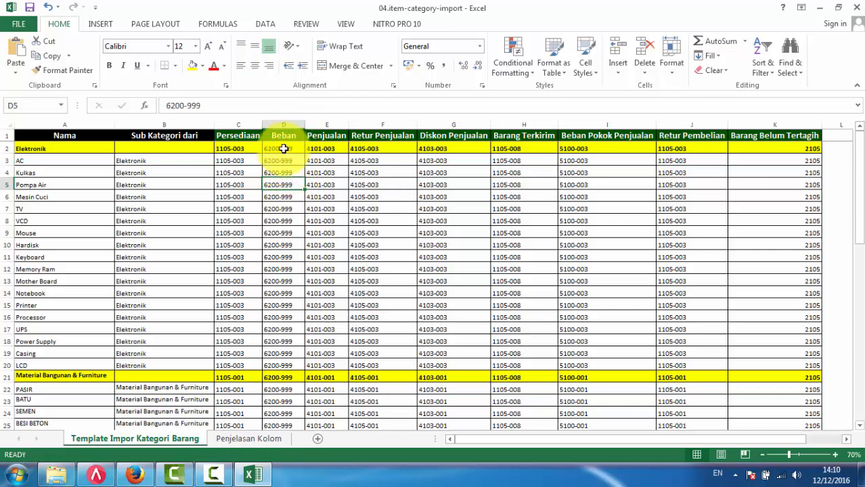
click(284, 185)
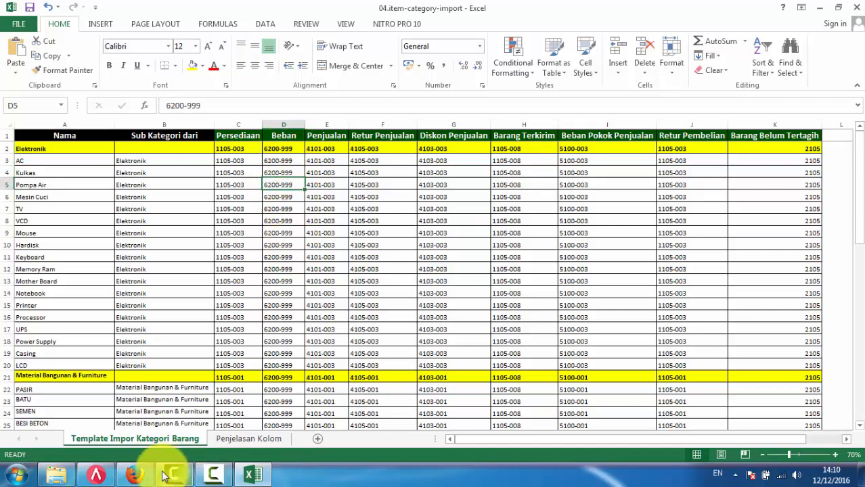
click(136, 476)
triple_click(716, 196)
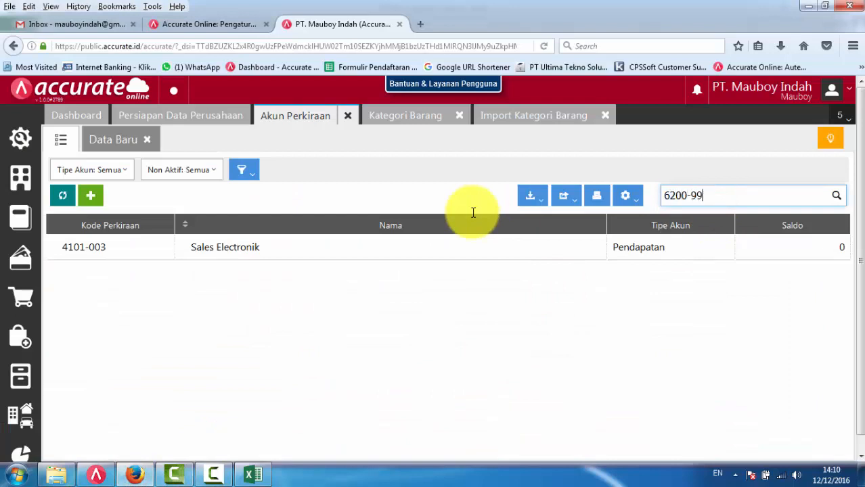
key(Return)
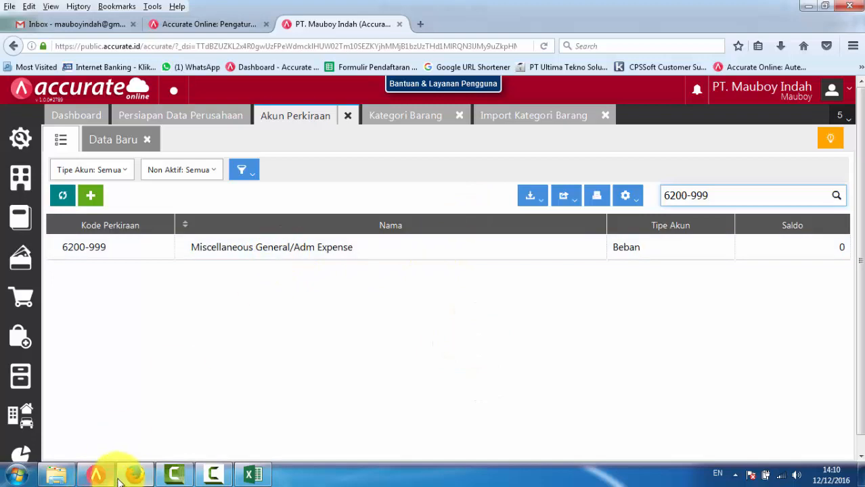
Switch back to the Excel workbook and check the AC row's Penjualan account code.
click(96, 476)
click(253, 475)
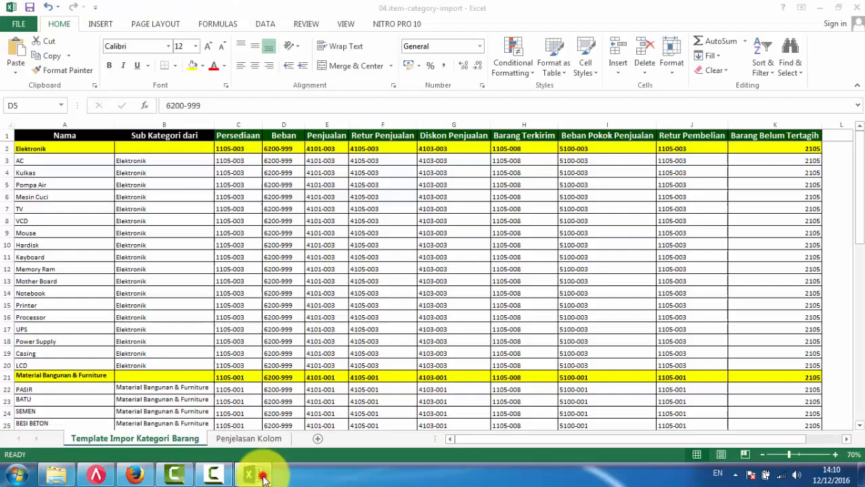
click(326, 161)
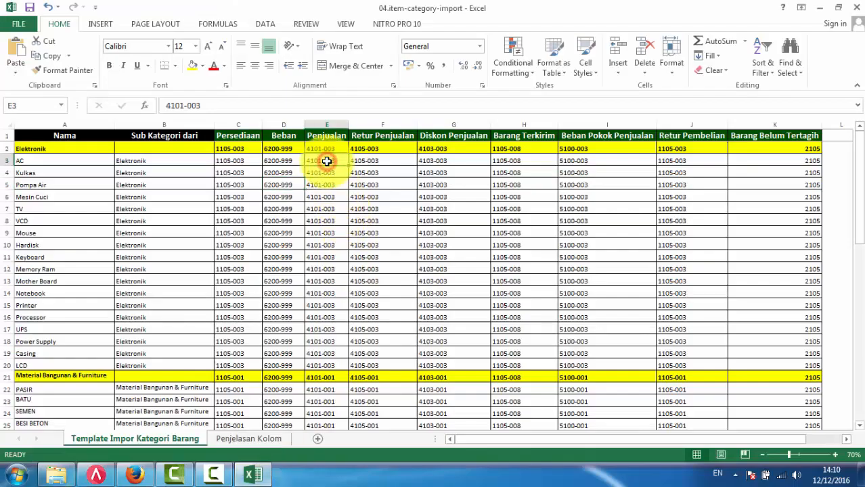
Check the Elektronik rows' Beban account code and inspect the entire Beban column.
click(285, 148)
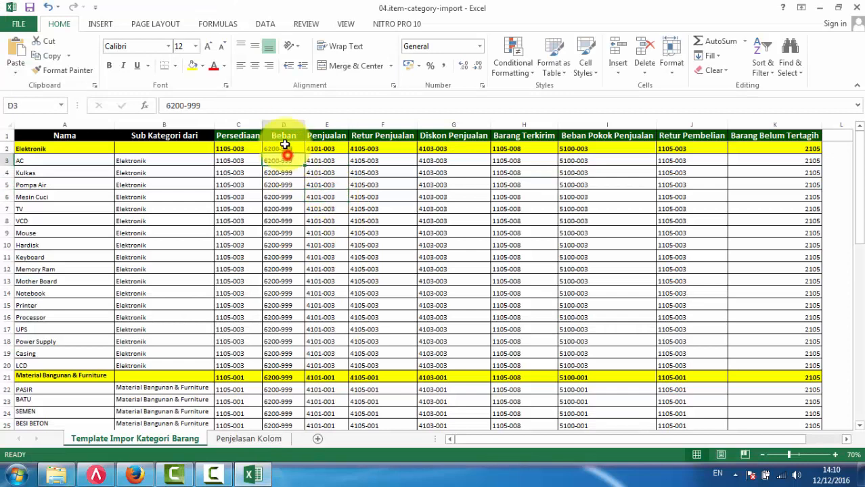
click(283, 125)
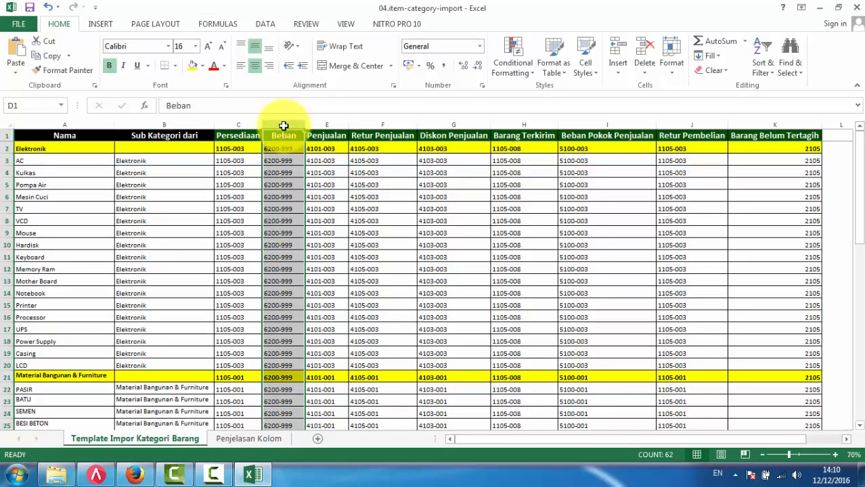
drag(284, 126, 310, 123)
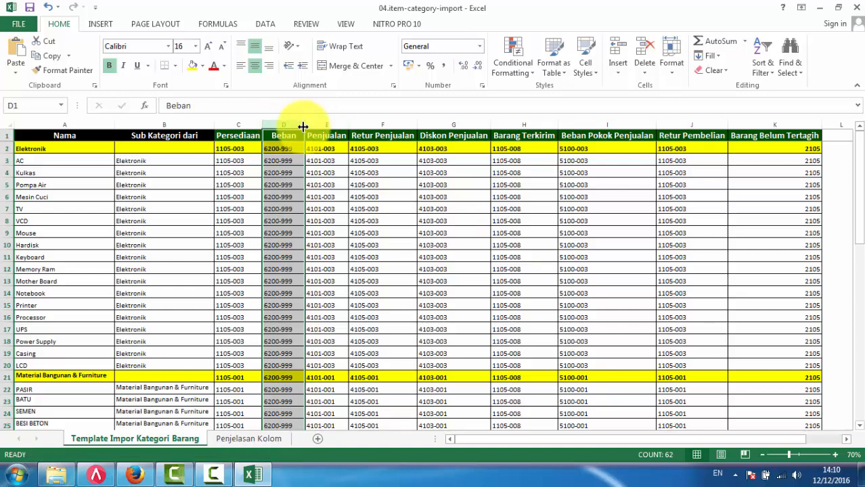
Check the Elektronik group's account codes from Retur Penjualan through Retur Pembelian.
click(406, 164)
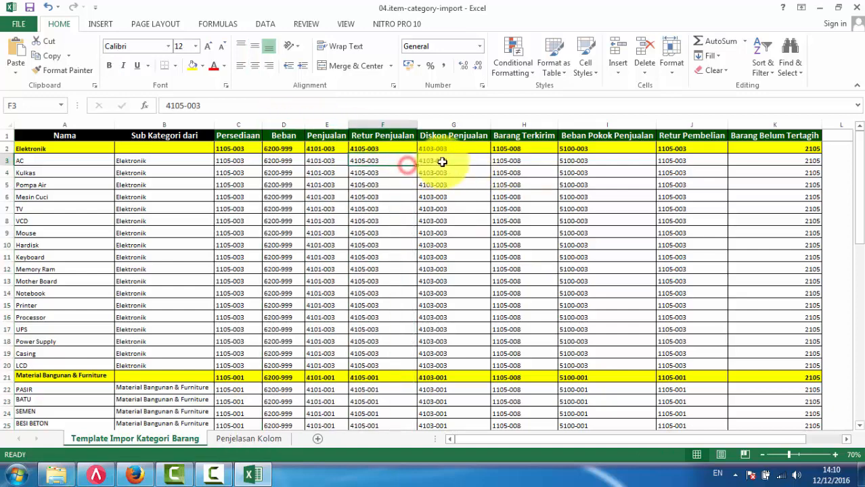
click(442, 149)
click(509, 150)
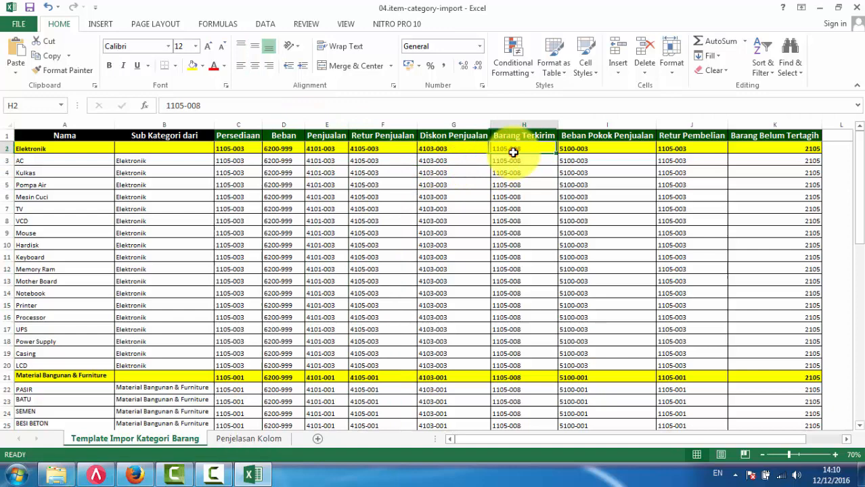
click(591, 148)
click(683, 147)
scroll(679, 278, down, 4)
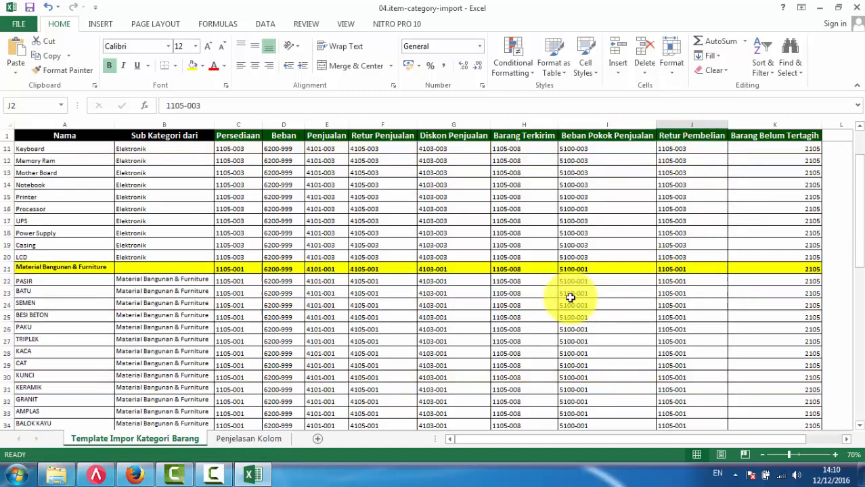
scroll(570, 298, up, 4)
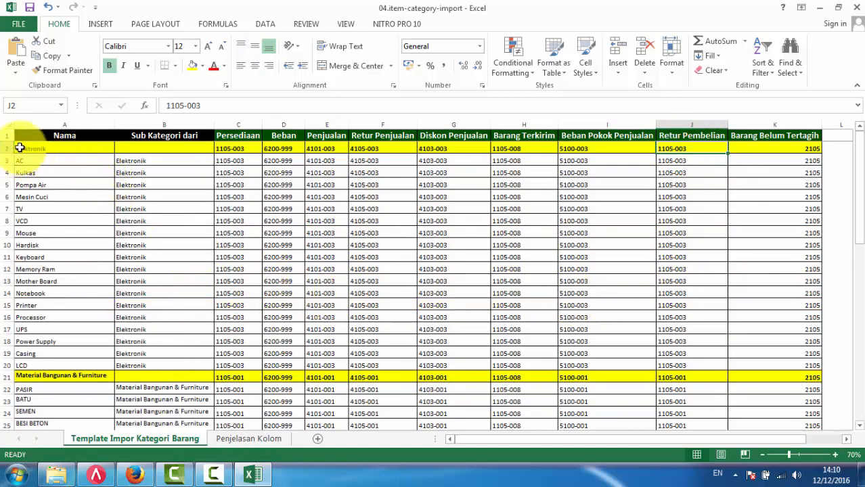
Review the Elektronik parent category row across all account columns and the sub-categories listed under it.
click(20, 149)
drag(101, 147, 772, 147)
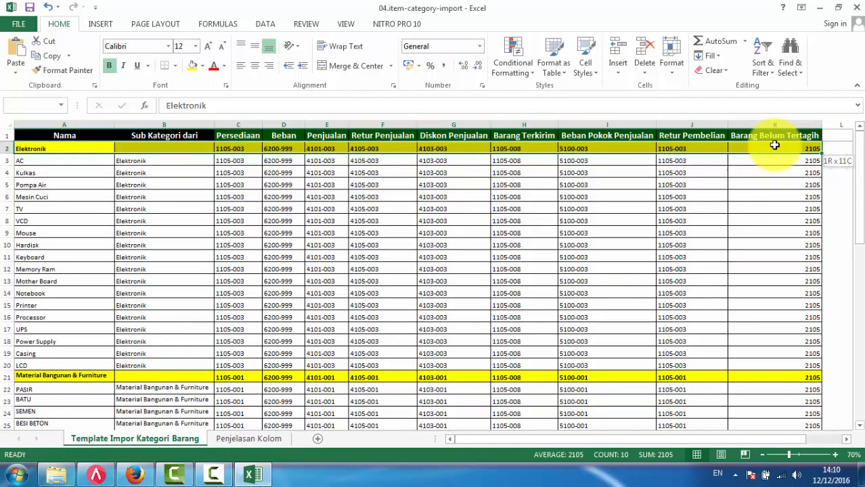
click(71, 213)
click(68, 278)
scroll(70, 274, down, 3)
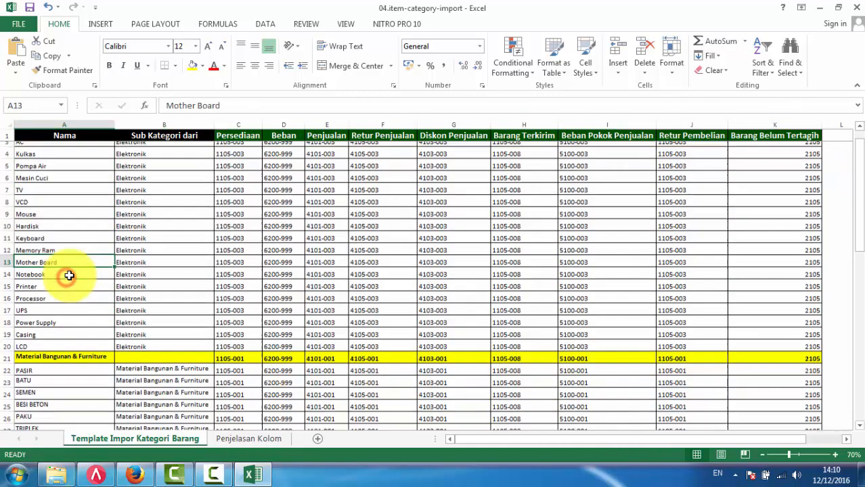
scroll(69, 276, down, 1)
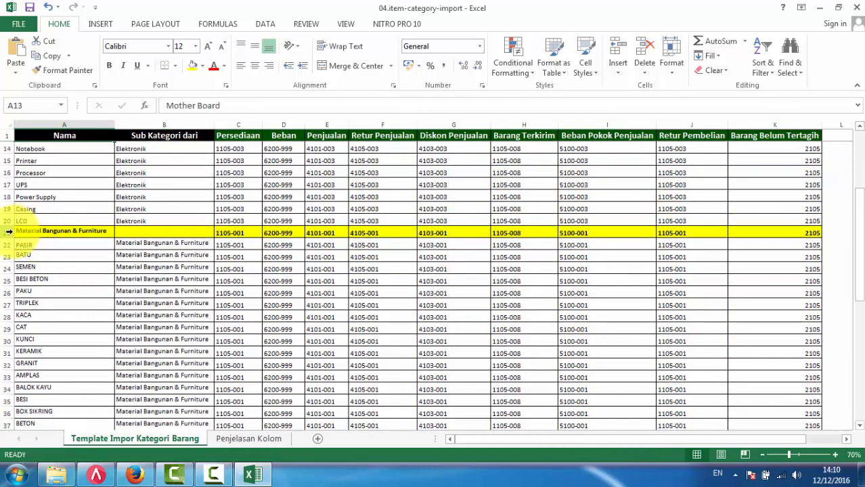
Review the Material Bangunan & Furniture parent category row and its sub-categories.
click(8, 232)
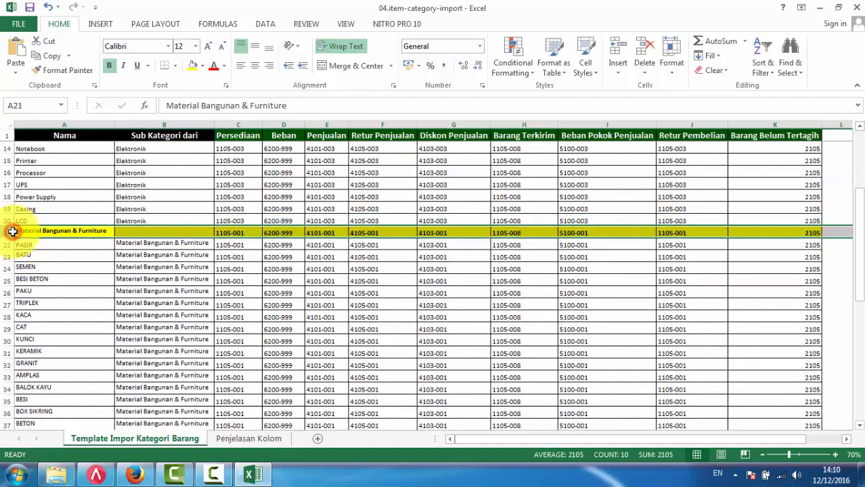
click(76, 335)
scroll(73, 332, down, 1)
click(45, 221)
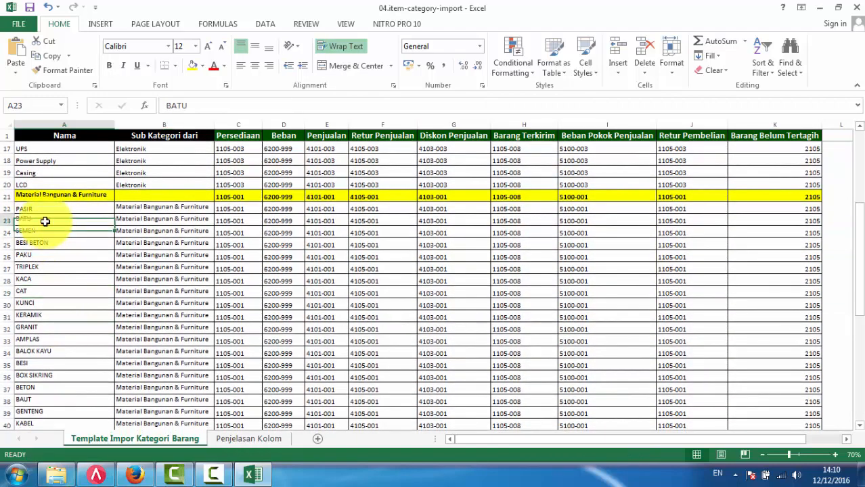
scroll(67, 382, down, 7)
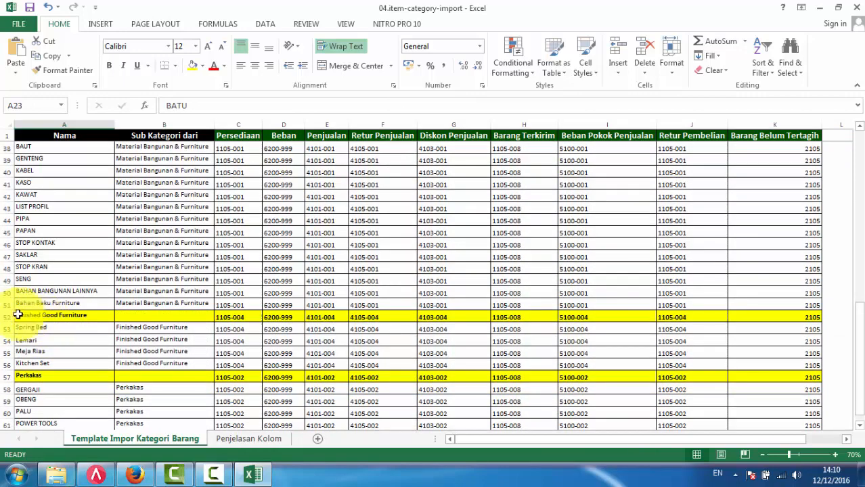
Review the Finished Good Furniture and Perkakas parent category rows.
click(5, 316)
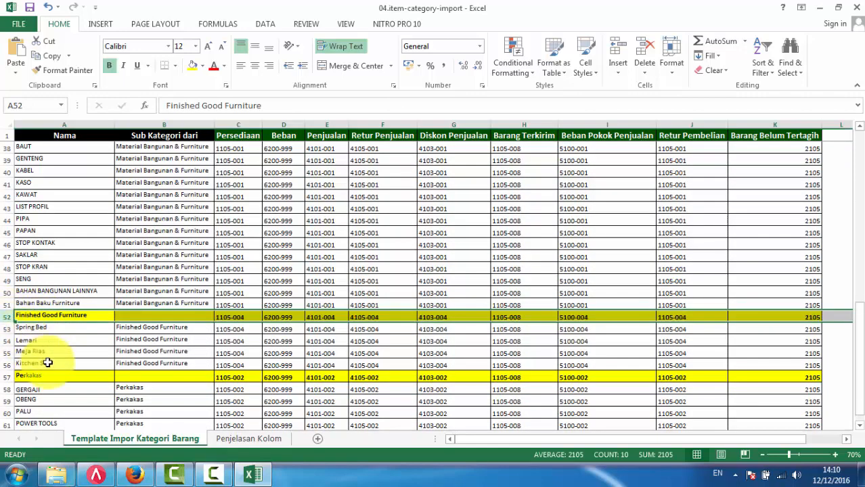
scroll(41, 382, down, 2)
click(5, 304)
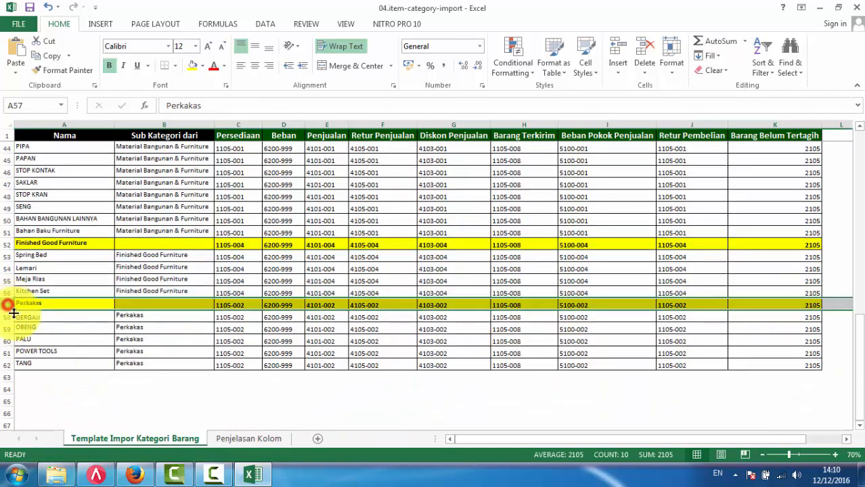
Switch to ACCURATE 5 desktop and review the names in the Item Categories list, from WIP through Elektronik.
click(96, 475)
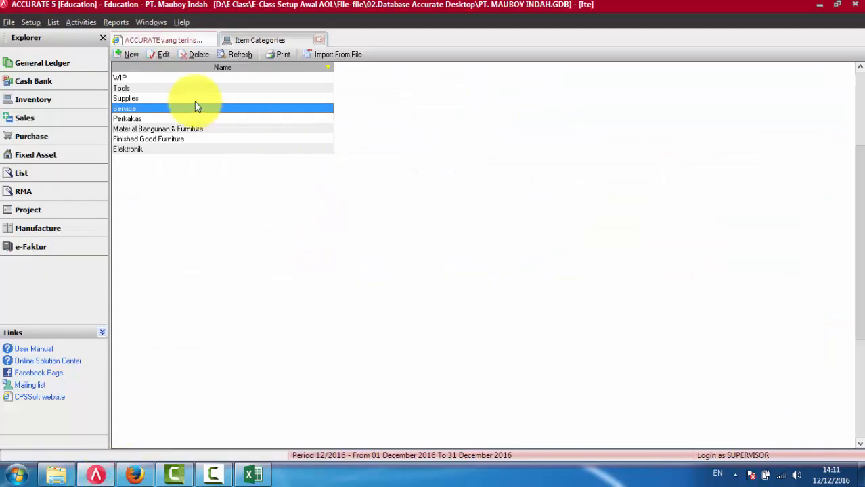
click(139, 80)
click(138, 89)
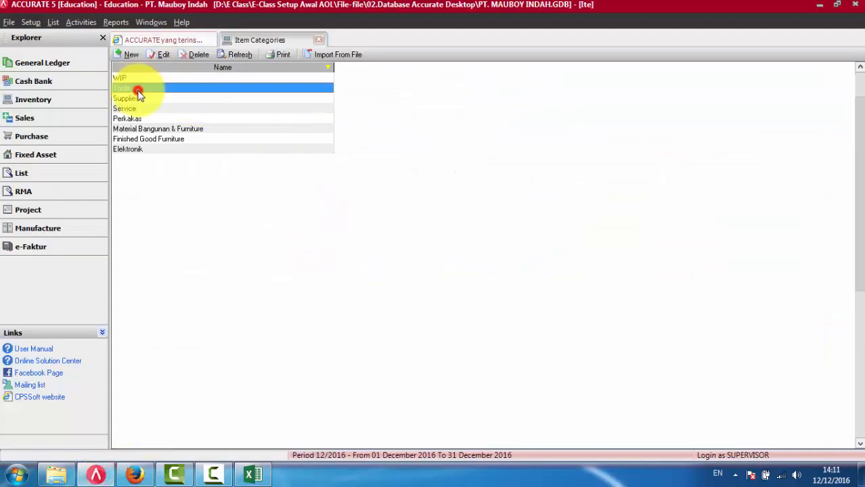
click(139, 98)
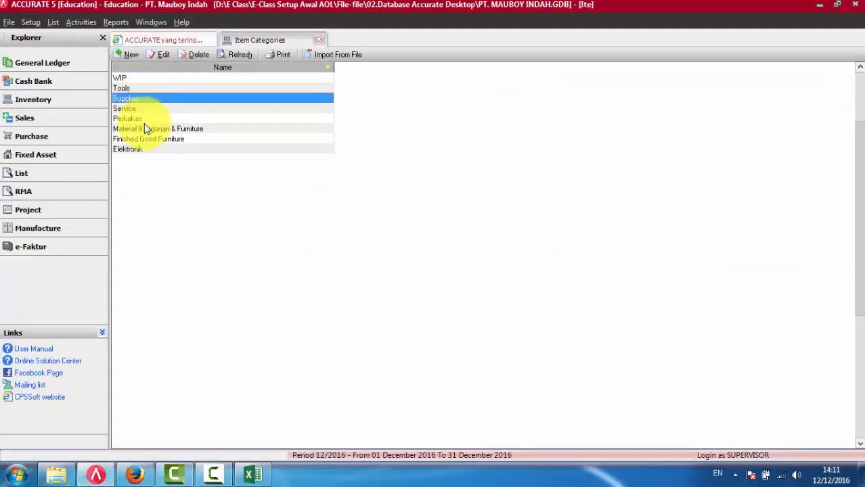
click(145, 128)
click(145, 139)
click(145, 149)
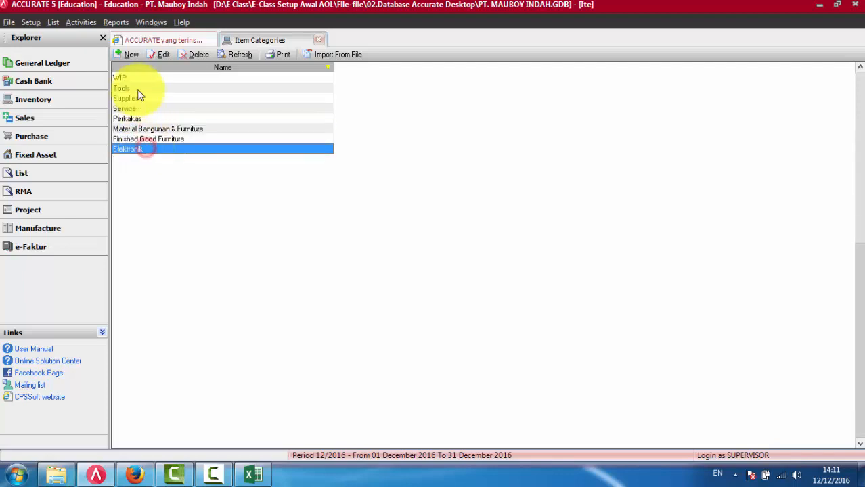
Open the Items list and examine the parent items Air Conditioner, AMPLAS, BESI BETON and Bahan Baku Furniture.
click(53, 22)
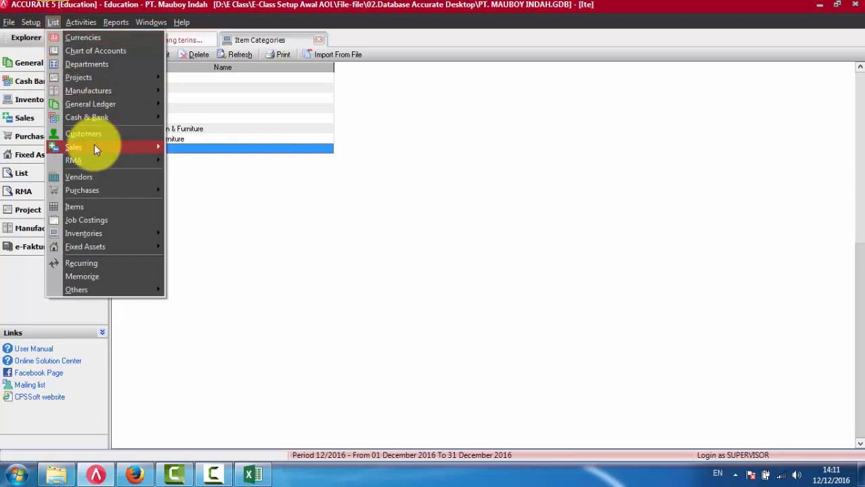
click(90, 206)
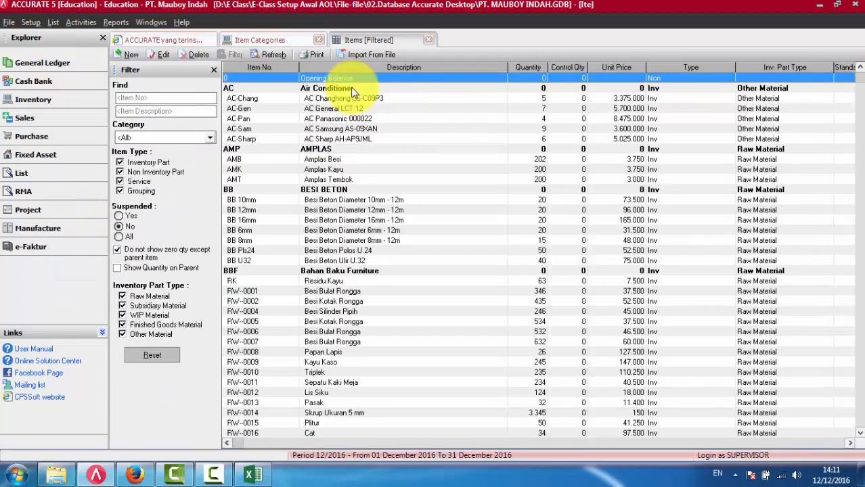
click(346, 87)
click(337, 149)
click(336, 190)
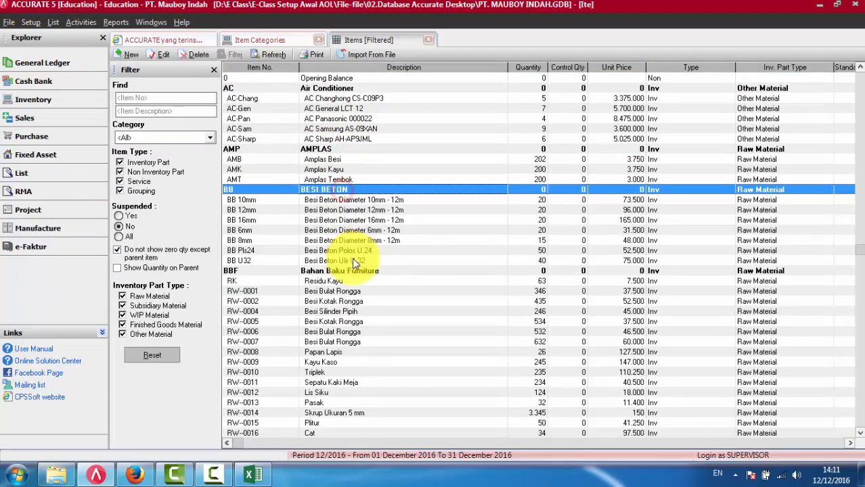
click(353, 271)
click(326, 191)
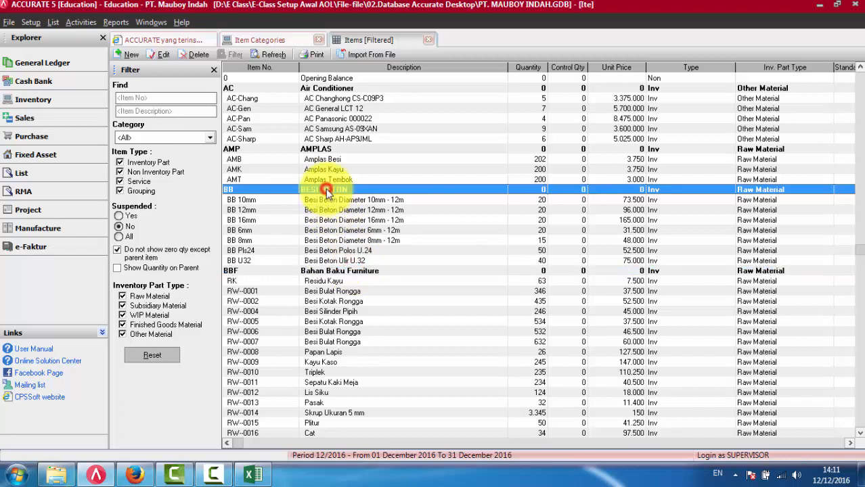
Compare the Material Bangunan & Furniture item category with the parent items further down the Items list.
click(262, 40)
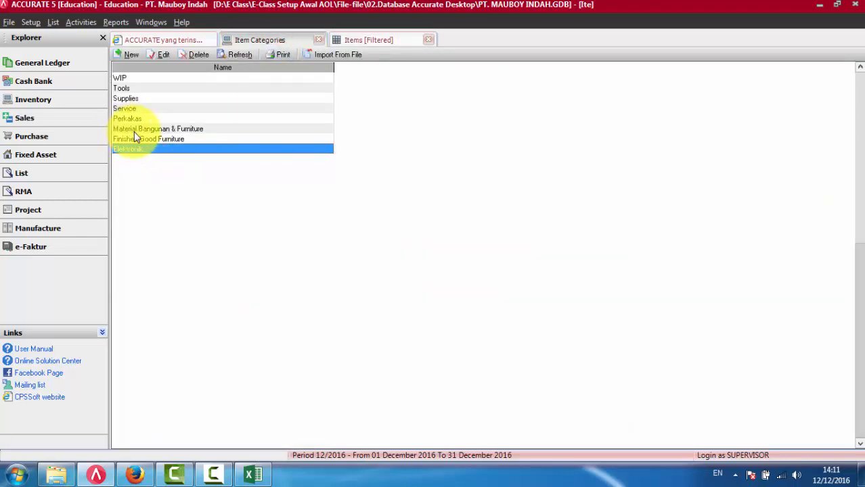
click(162, 129)
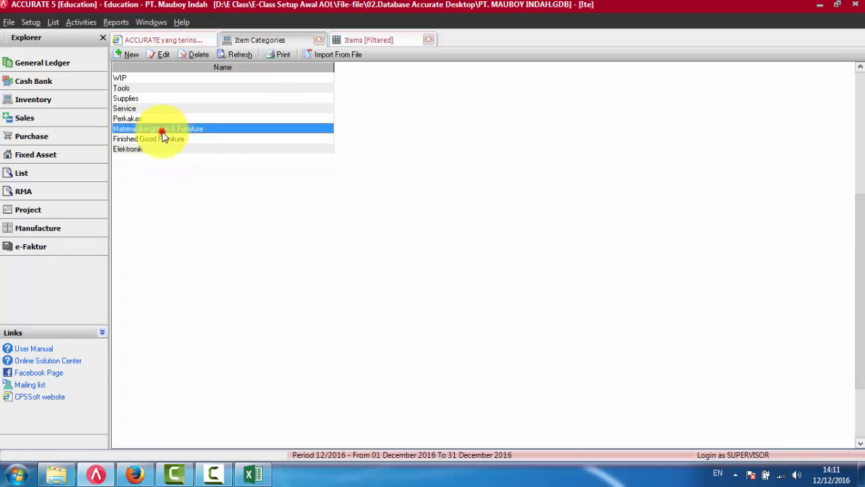
click(385, 39)
click(355, 289)
scroll(355, 287, down, 7)
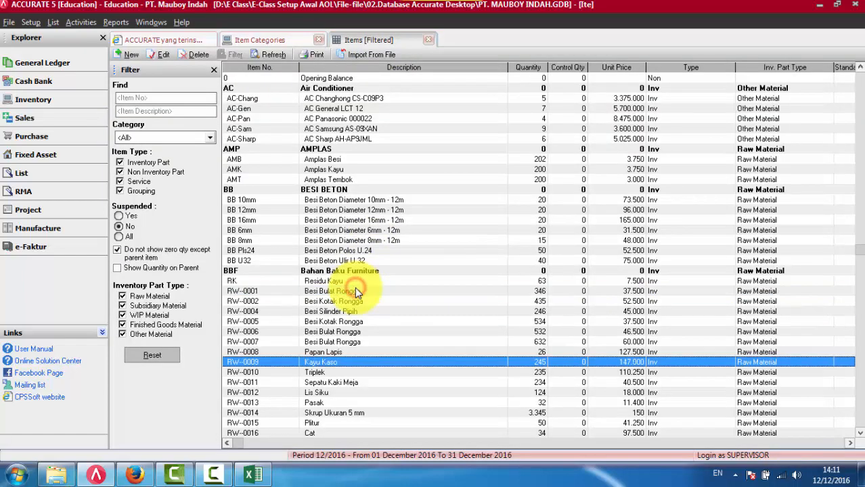
scroll(358, 298, down, 7)
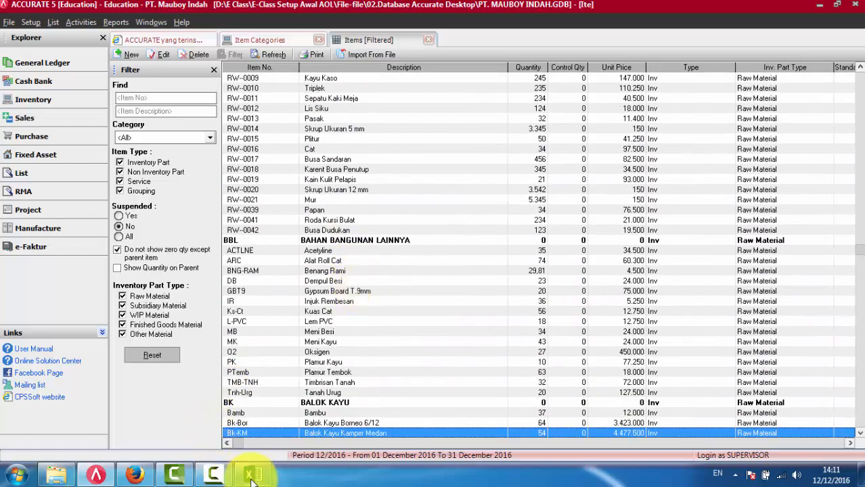
Switch back to the Excel workbook and look over the category names and Sub Kategori dari entries once more.
click(252, 475)
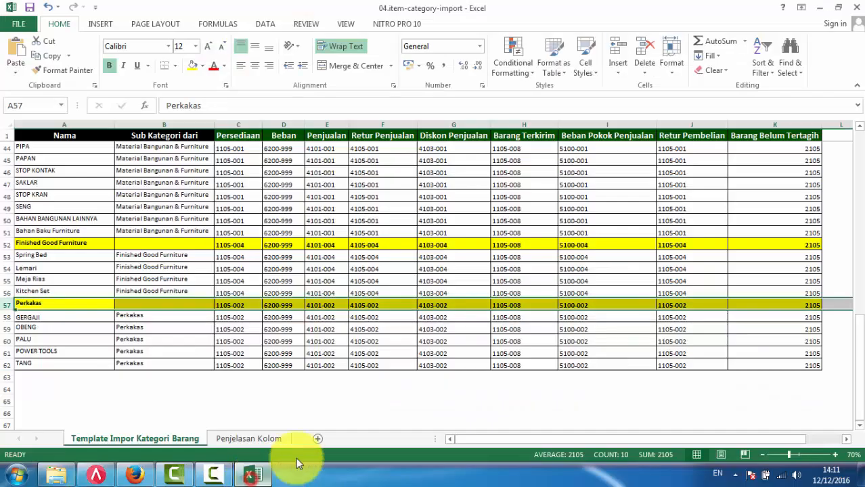
click(514, 341)
scroll(492, 284, up, 1)
scroll(492, 284, up, 13)
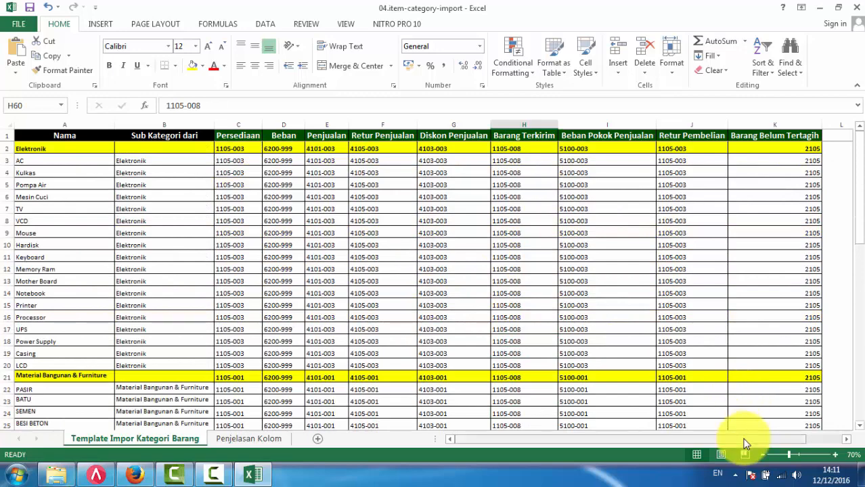
drag(744, 443, 676, 442)
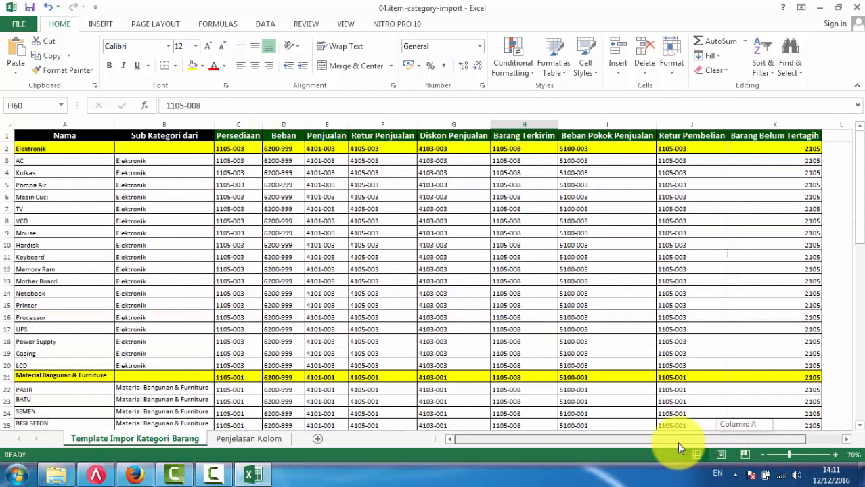
click(58, 157)
click(71, 217)
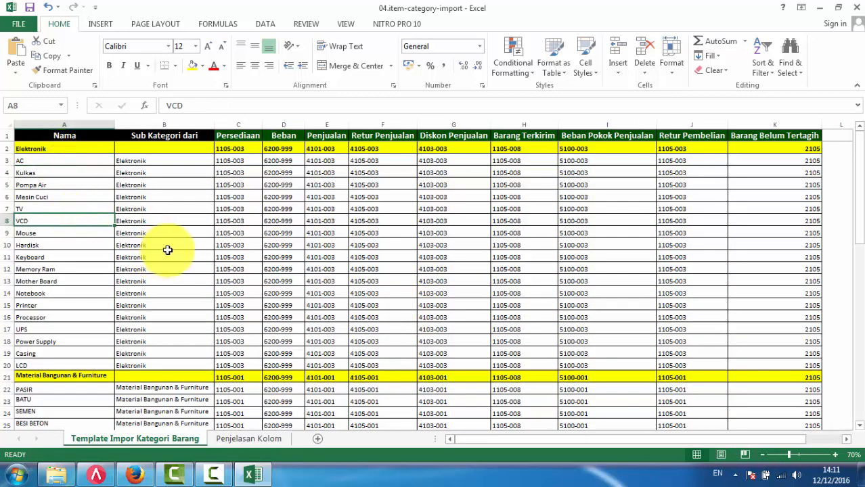
click(167, 251)
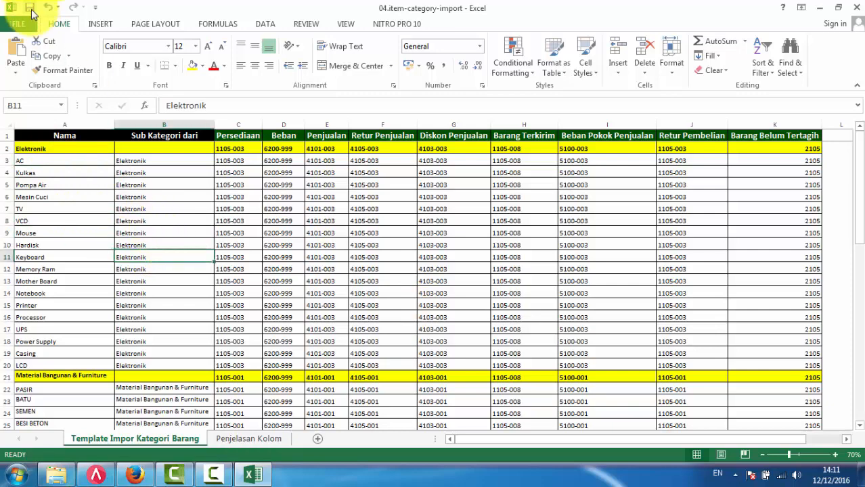
Close the Excel workbook and switch to the Import Kategori Barang page of Accurate Online in Firefox.
click(854, 7)
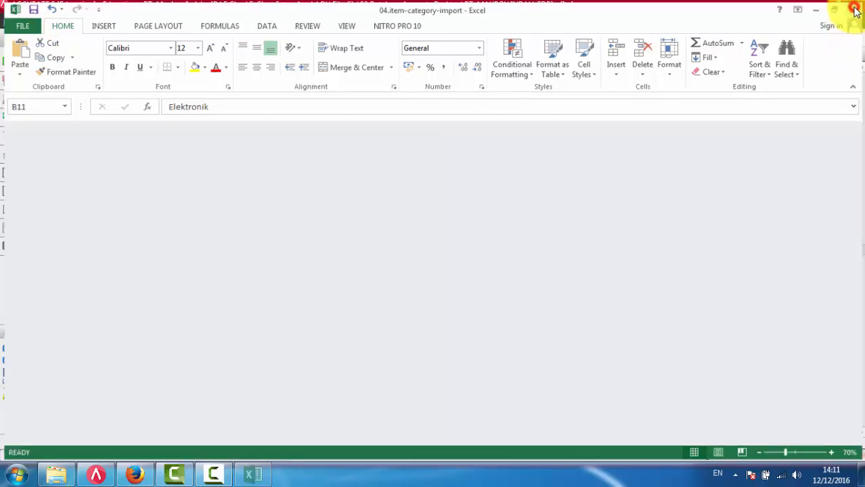
click(129, 476)
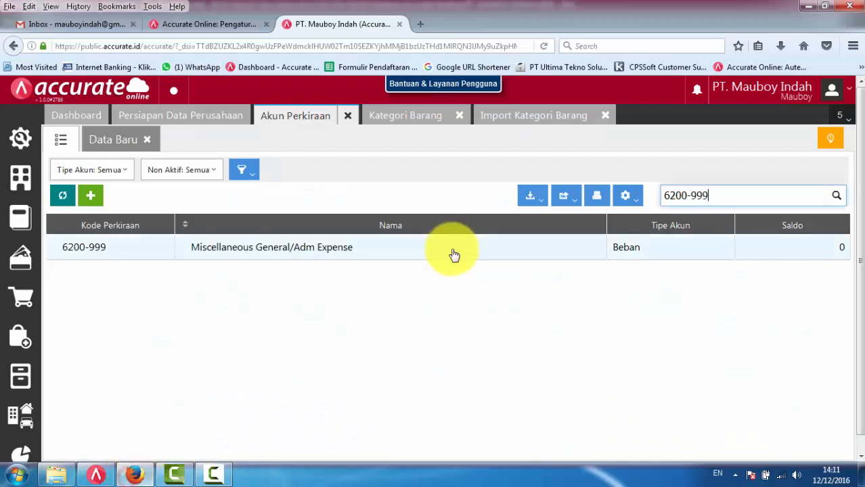
click(507, 120)
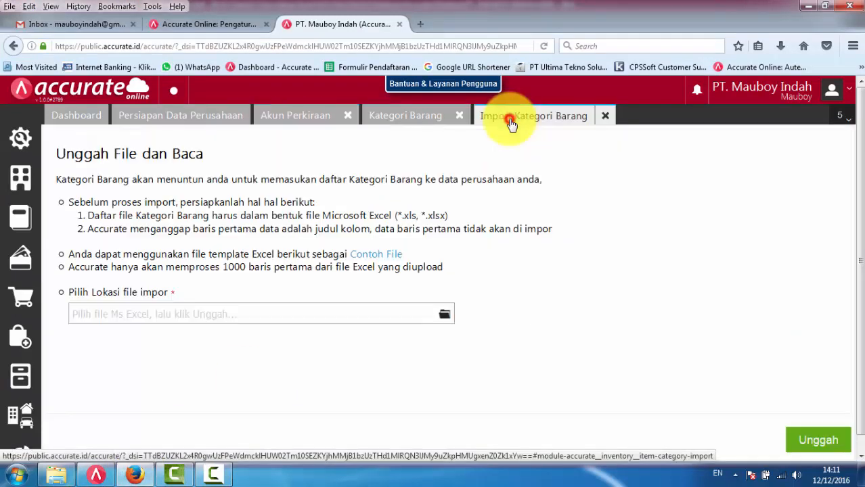
Close the open Import Kategori Barang, Kategori Barang and Akun Perkiraan pages and reopen the Kategori Barang list from Persediaan.
click(603, 117)
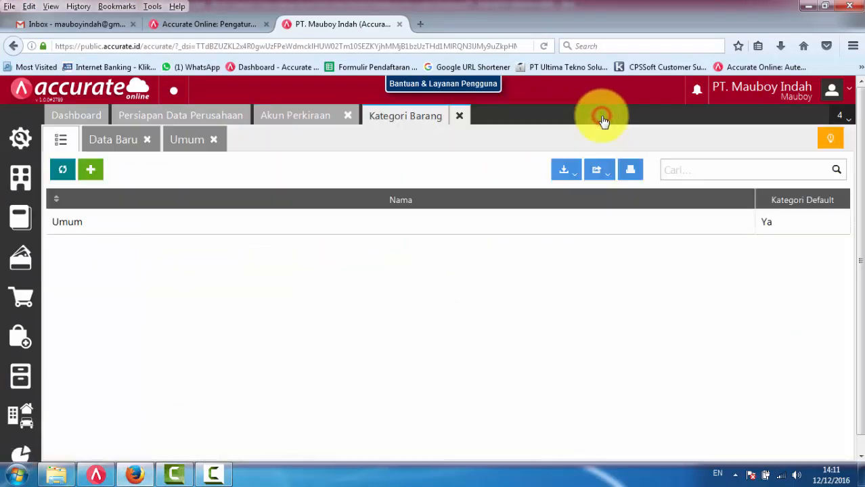
click(460, 119)
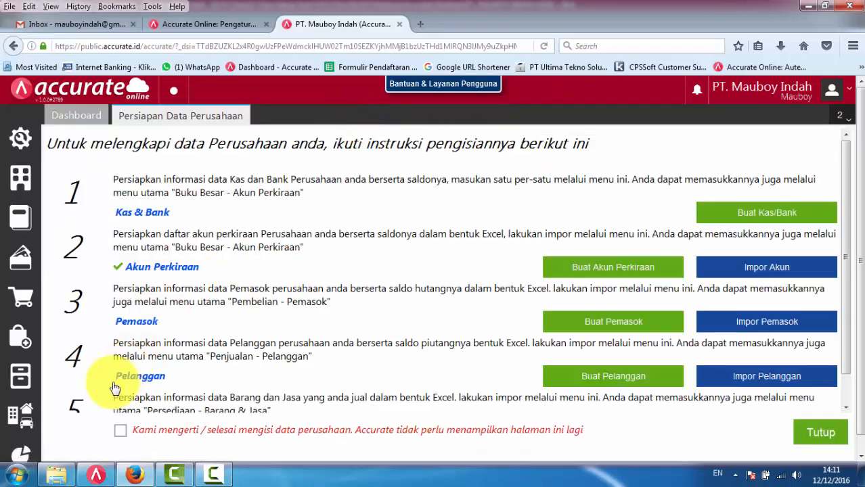
click(18, 376)
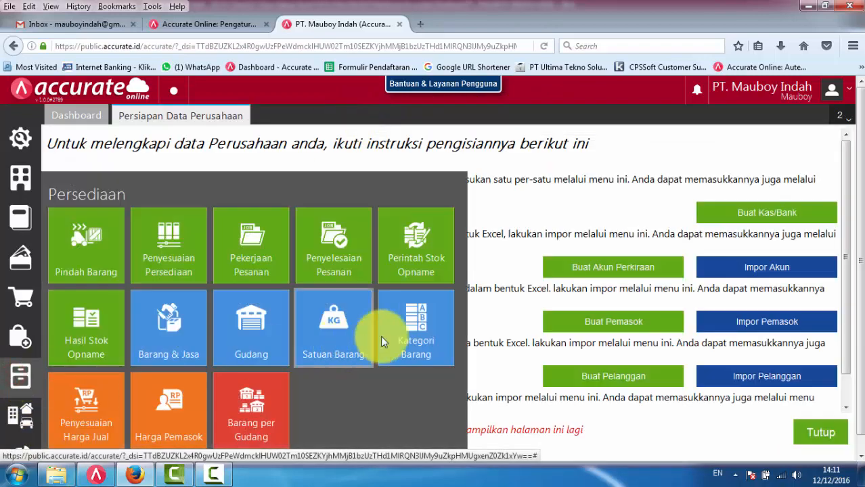
click(405, 339)
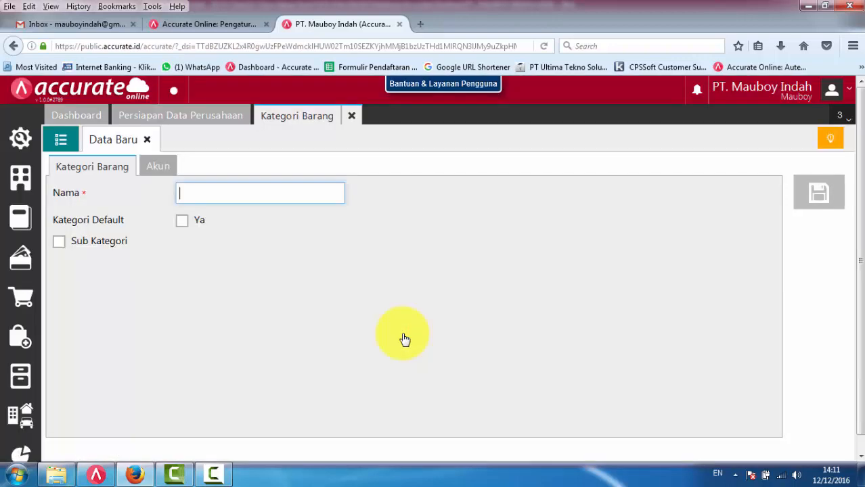
click(61, 139)
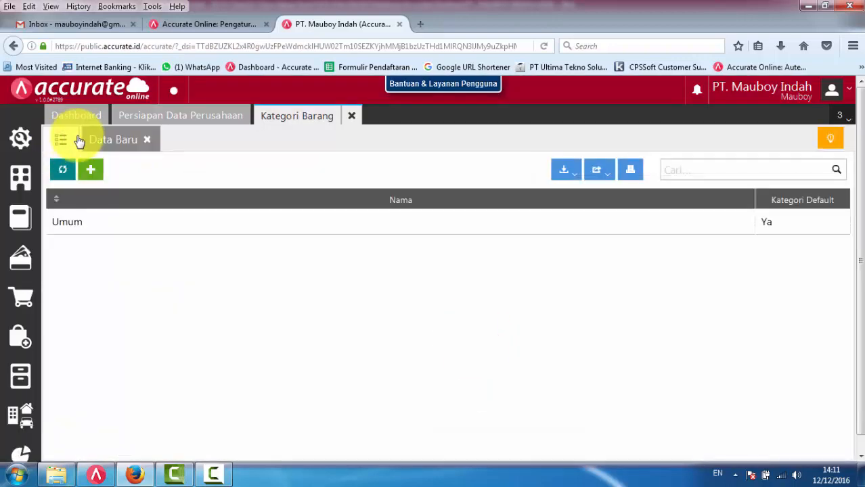
Start an Excel import of item categories and upload 04.item-category-import from the 06.Excel AOL Siap Import folder.
click(565, 172)
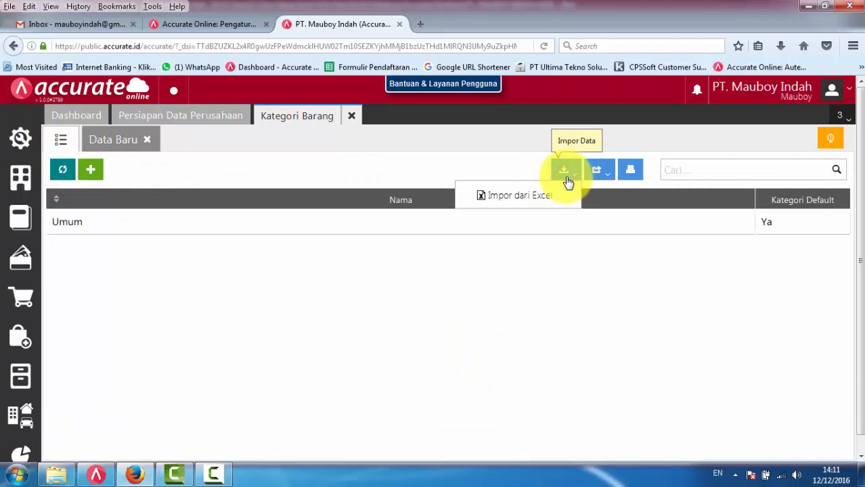
click(538, 198)
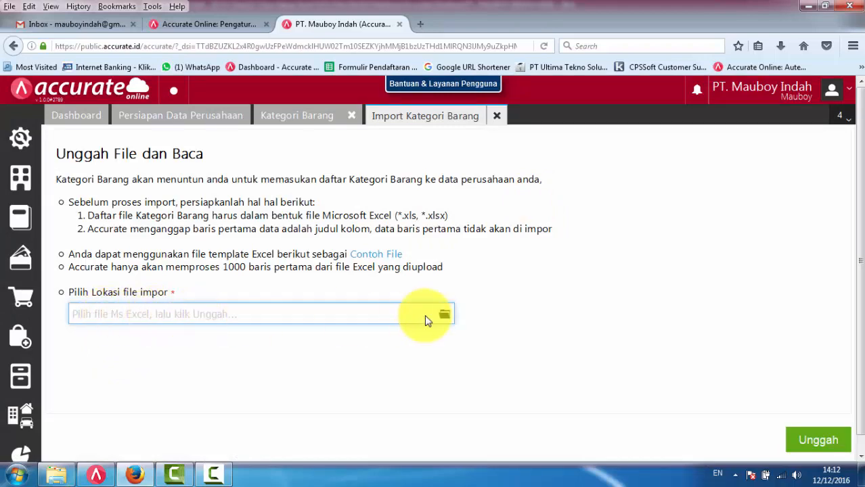
click(445, 316)
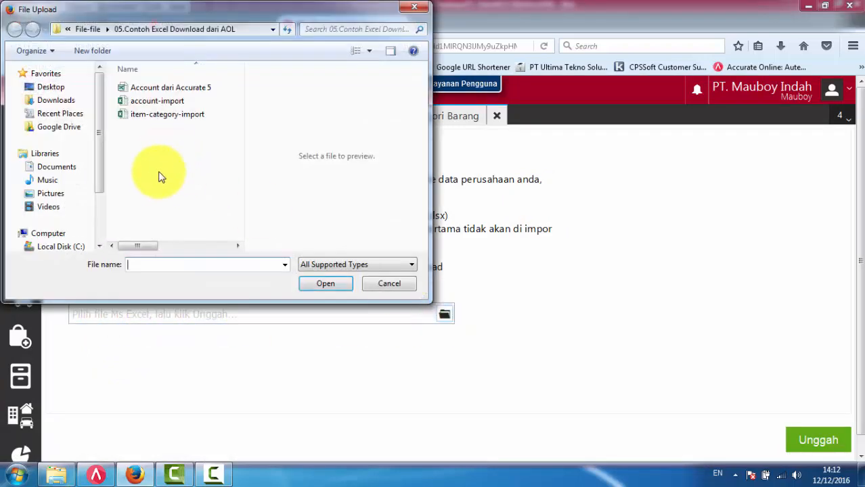
click(86, 29)
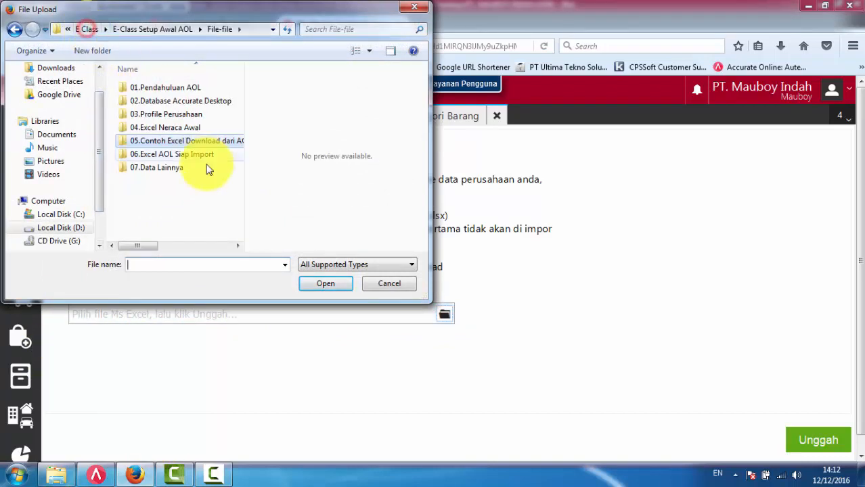
double_click(154, 157)
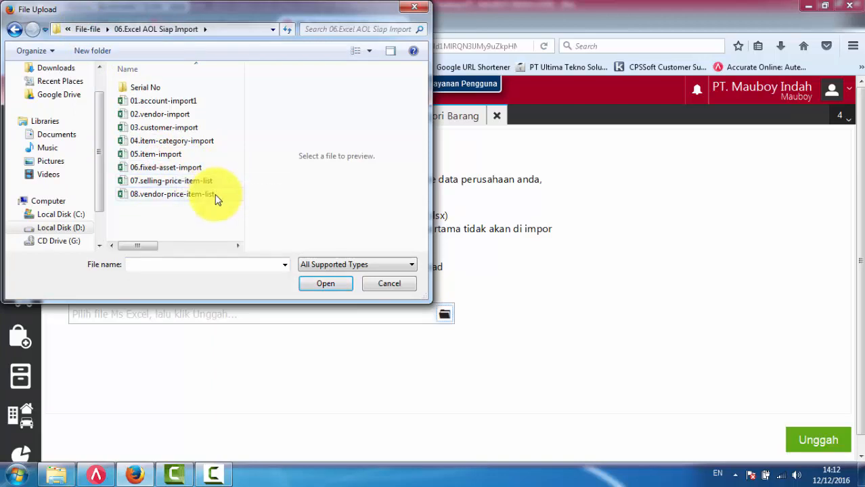
click(161, 141)
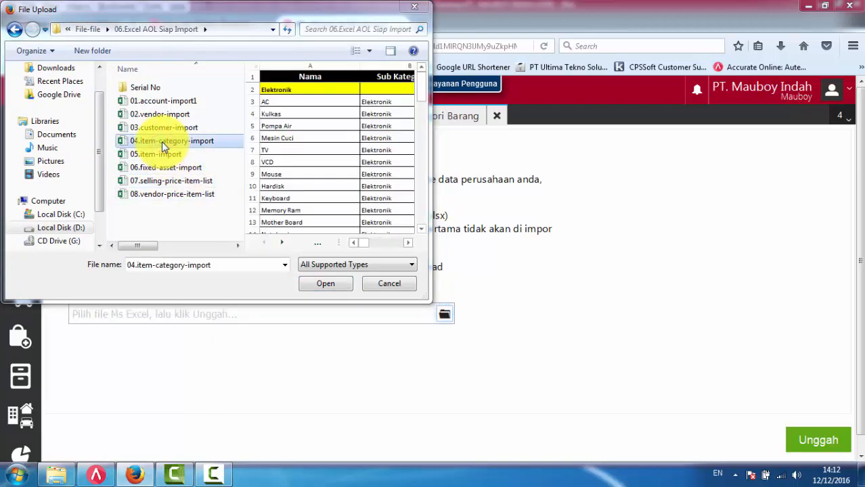
click(323, 285)
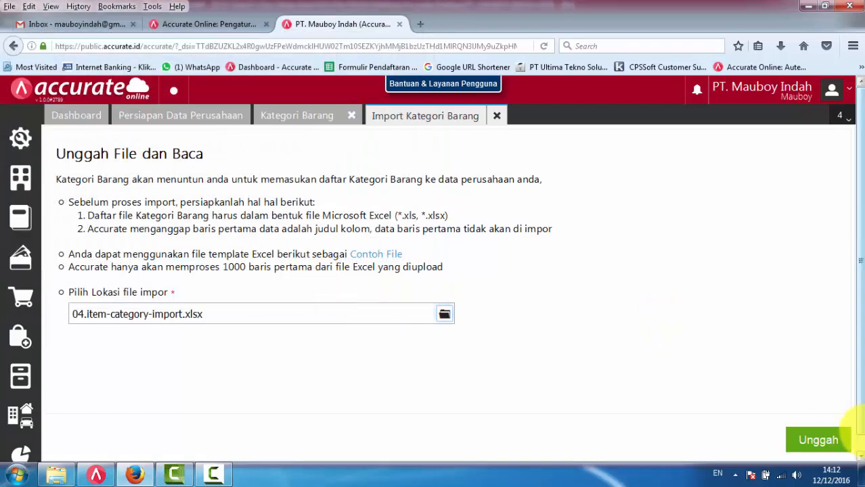
click(821, 440)
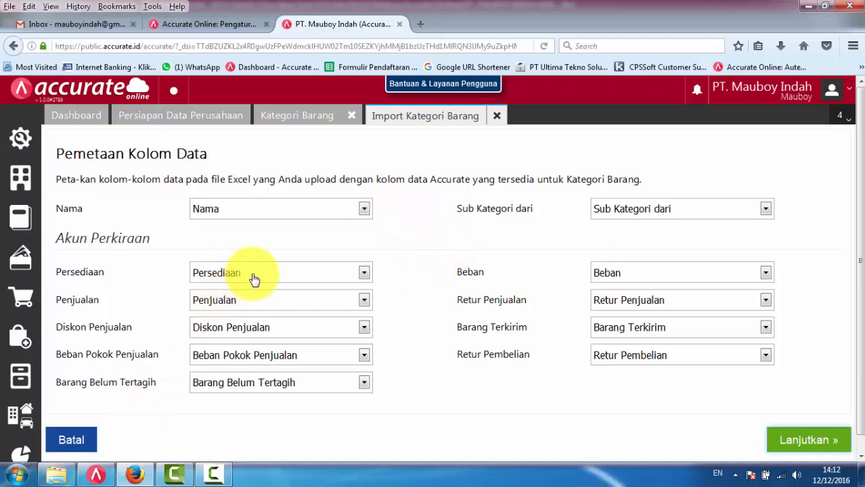
Compare the column headers of 04.item-category-import in the Windows Explorer preview with the import's column mapping, and return to Accurate Online in Firefox.
click(57, 475)
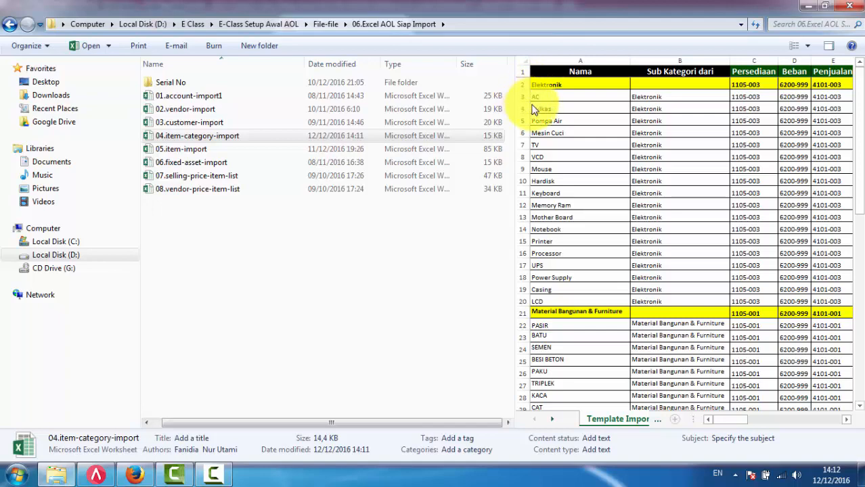
drag(514, 151, 228, 163)
click(333, 71)
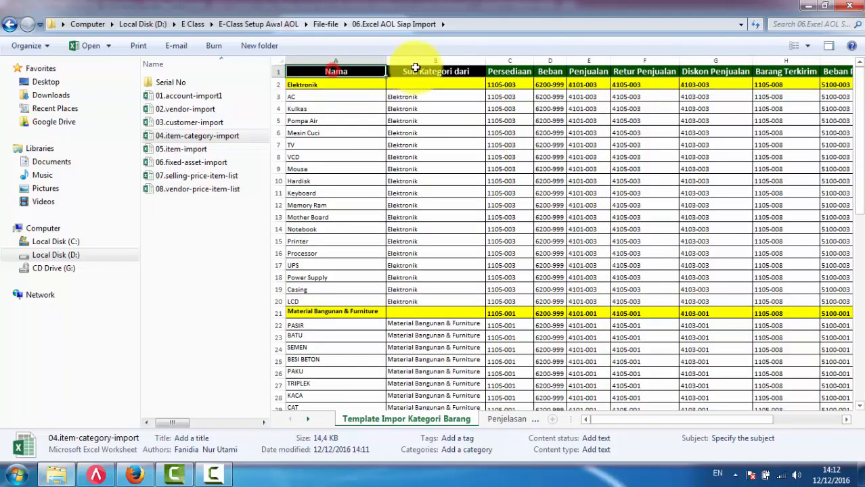
click(510, 72)
click(554, 71)
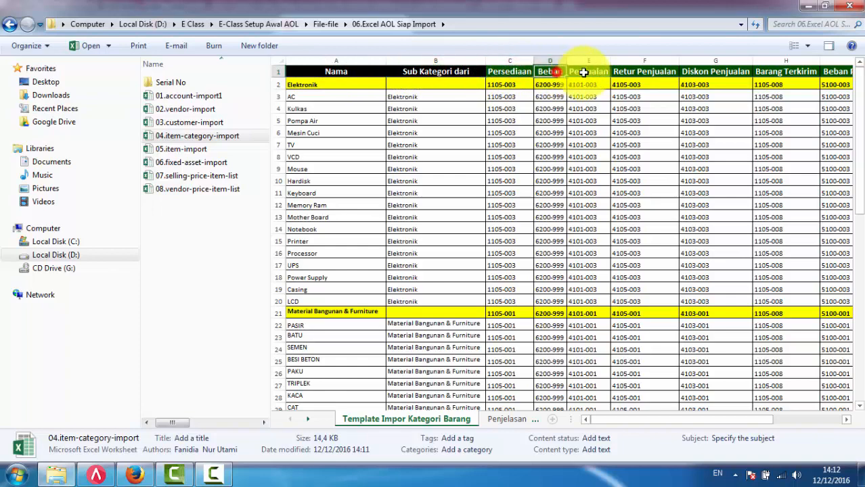
click(643, 71)
click(715, 71)
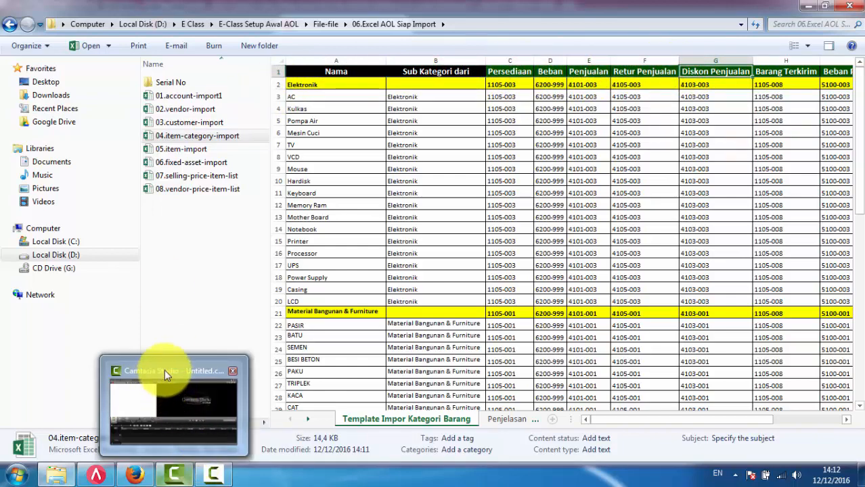
click(140, 479)
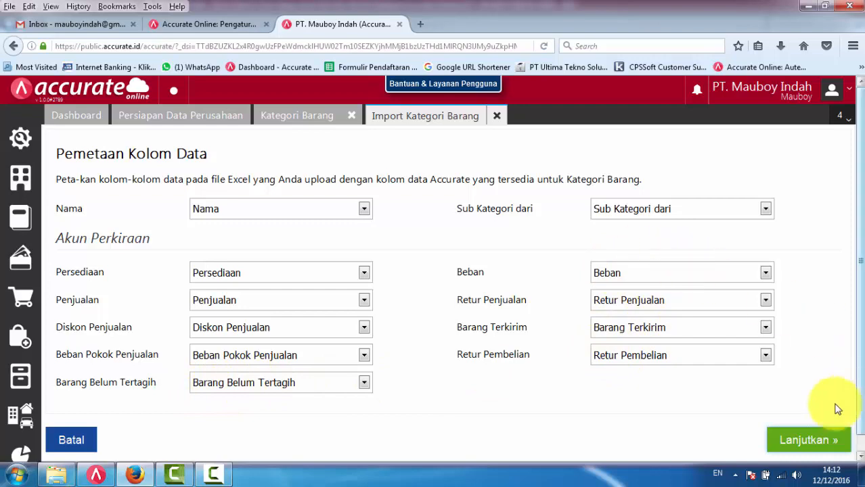
Import the mapped item categories with updating of existing matching data enabled, and close the import result.
click(808, 441)
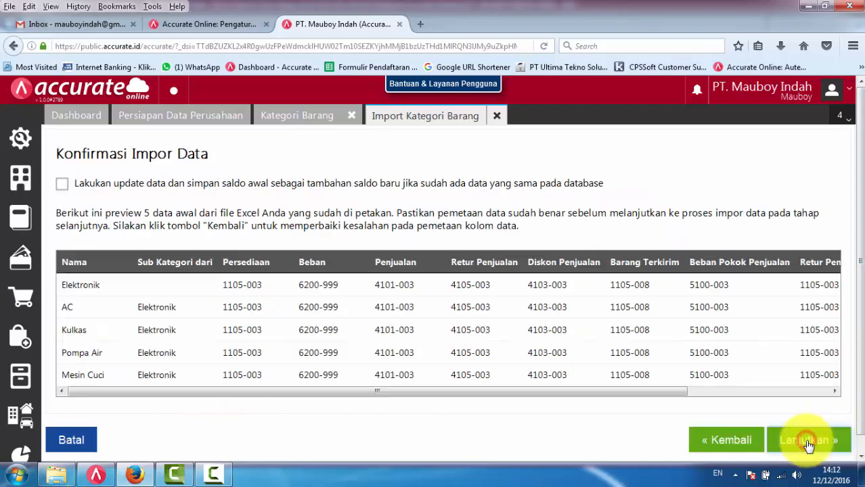
click(62, 185)
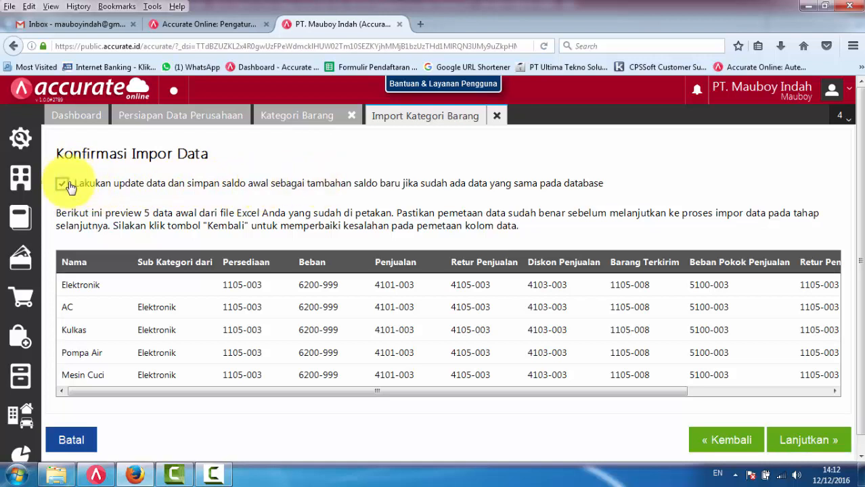
click(799, 441)
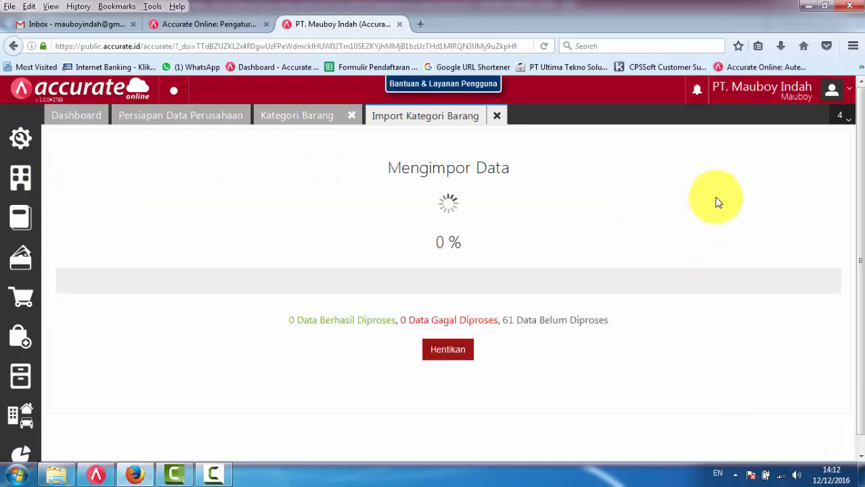
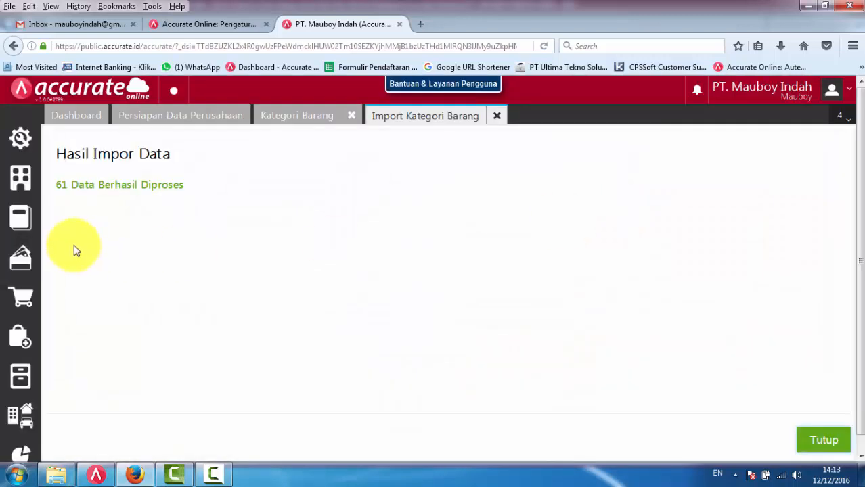
click(831, 442)
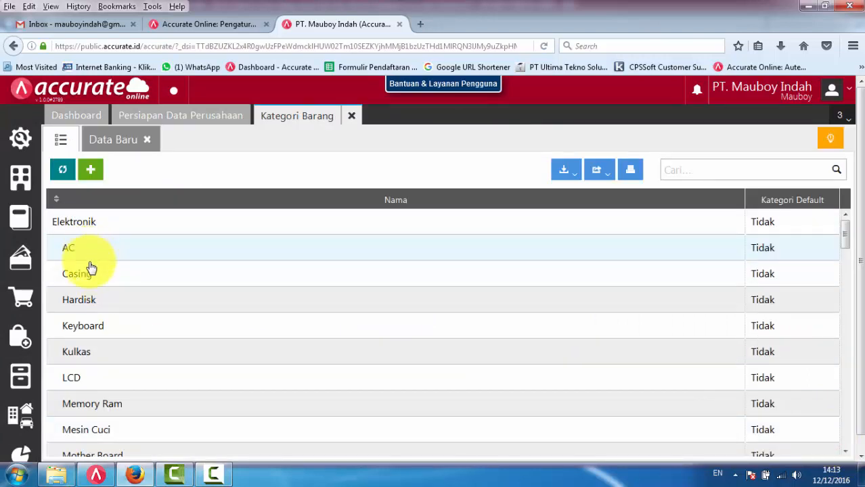
Look through the imported item categories, view the Umum category's details, and return to the category list.
scroll(92, 274, down, 8)
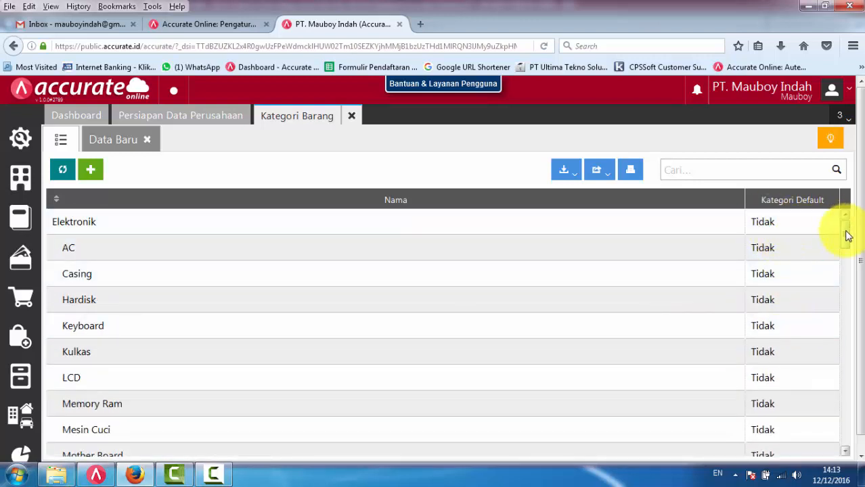
drag(848, 235, 850, 434)
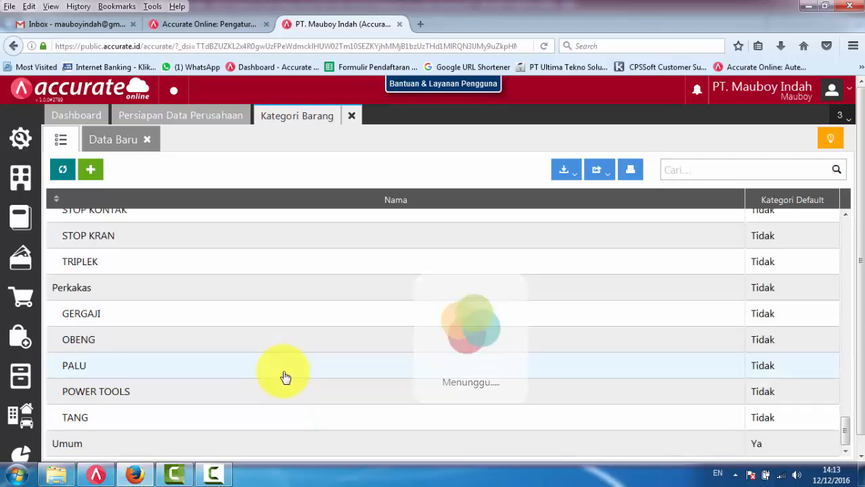
click(730, 451)
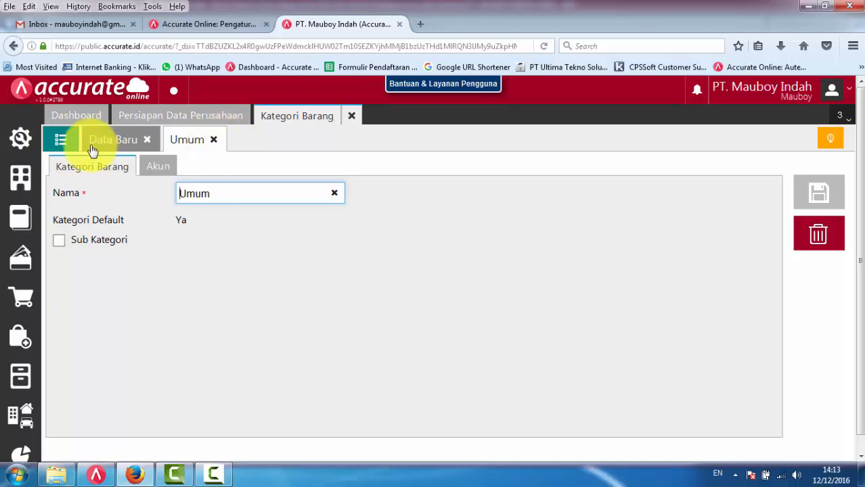
click(60, 140)
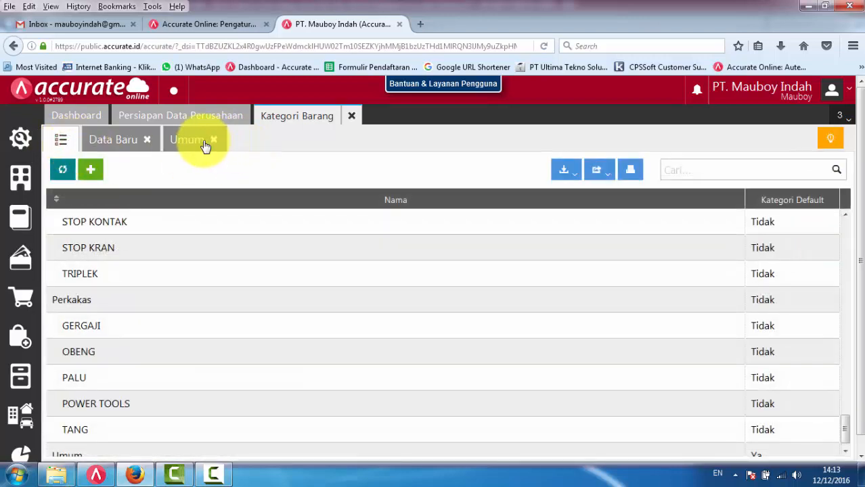
click(205, 146)
click(212, 139)
click(60, 138)
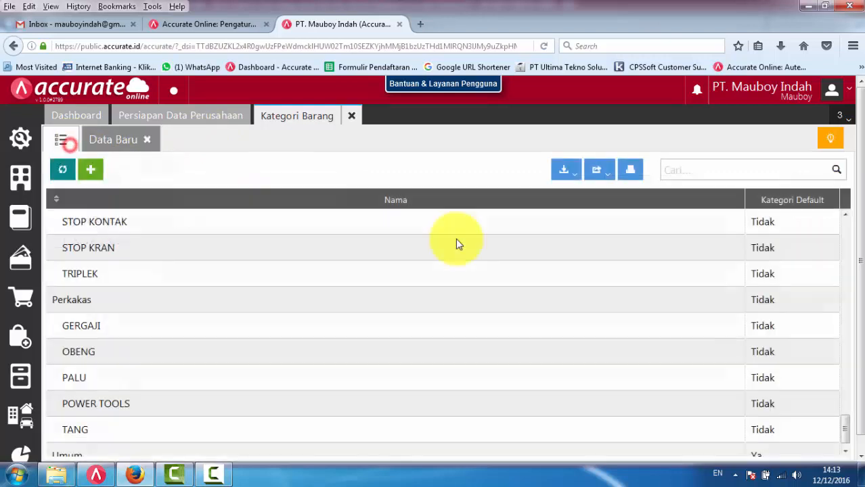
Make AC under Elektronik the default item category, save it, and refresh the category list.
scroll(844, 315, up, 15)
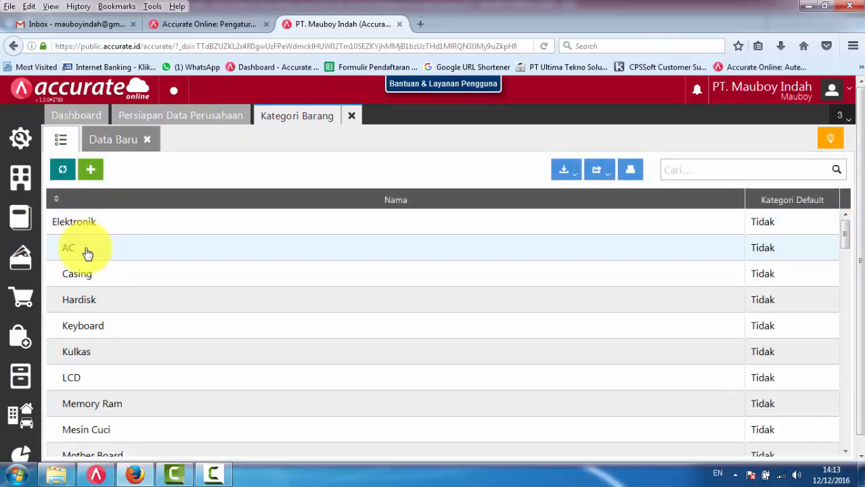
click(84, 251)
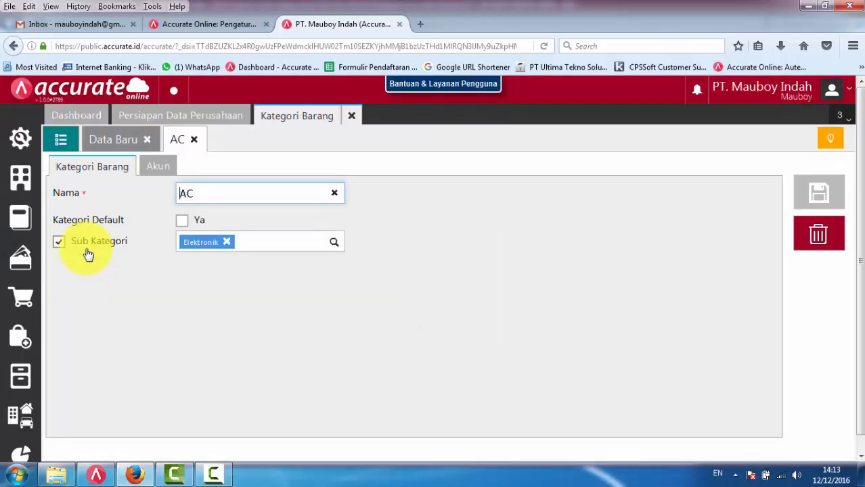
click(180, 222)
click(831, 198)
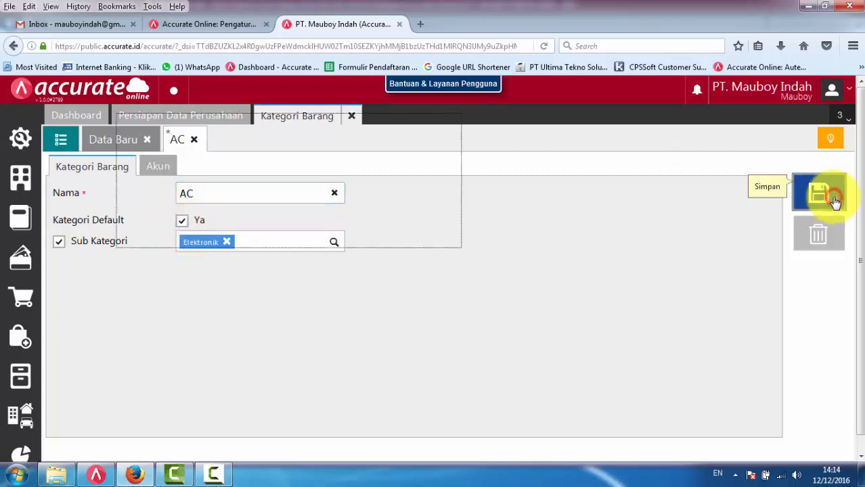
click(61, 140)
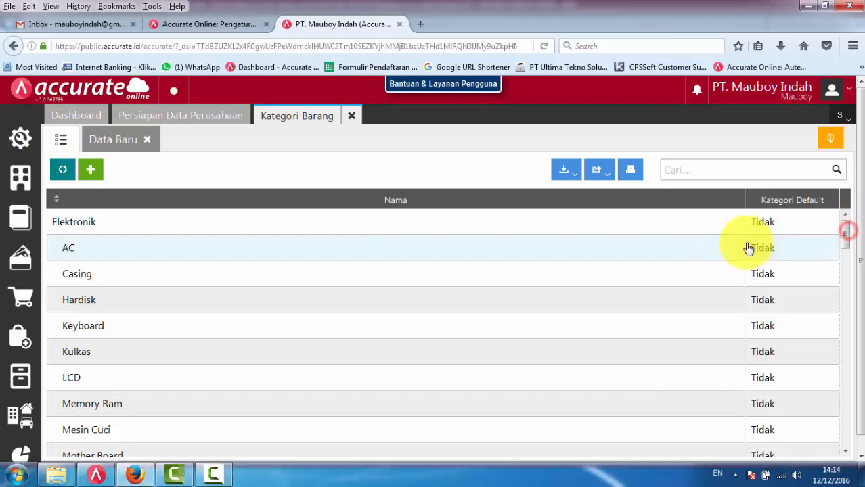
click(63, 169)
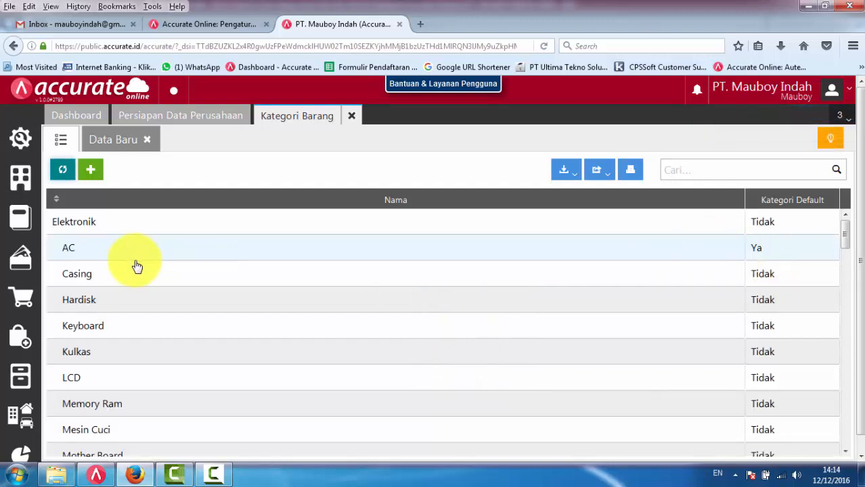
Delete the Umum item category and return to the start of the category list.
drag(846, 232, 847, 439)
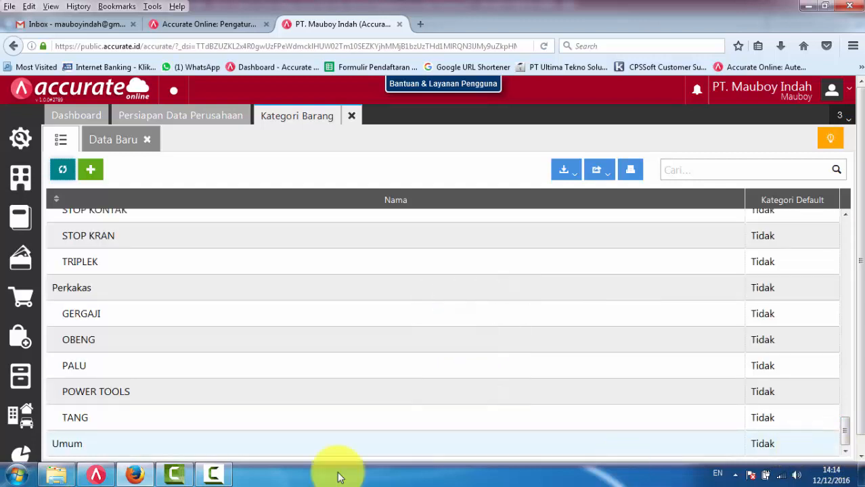
click(71, 445)
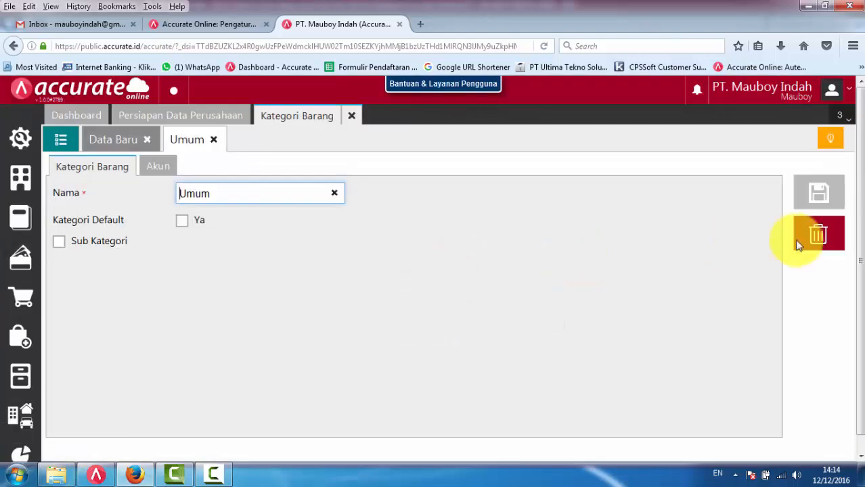
click(816, 234)
click(541, 304)
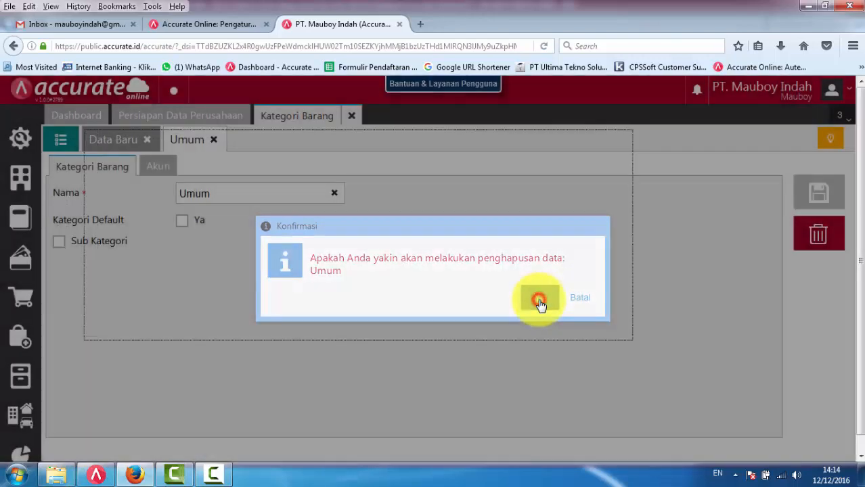
click(59, 142)
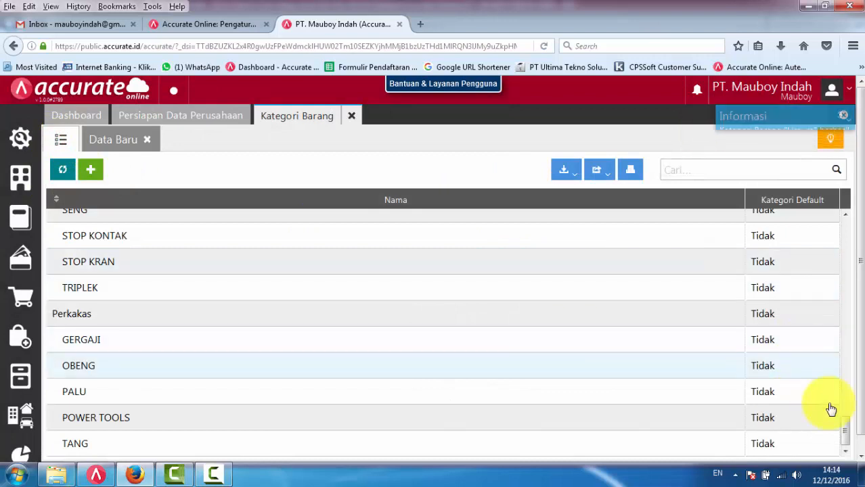
drag(843, 432, 842, 220)
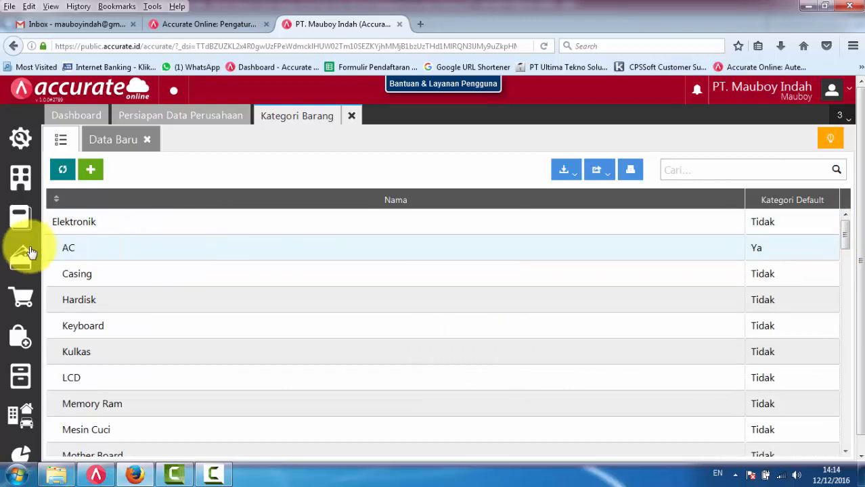
Open the list of existing accounts in Akun Perkiraan under Buku Besar.
click(19, 142)
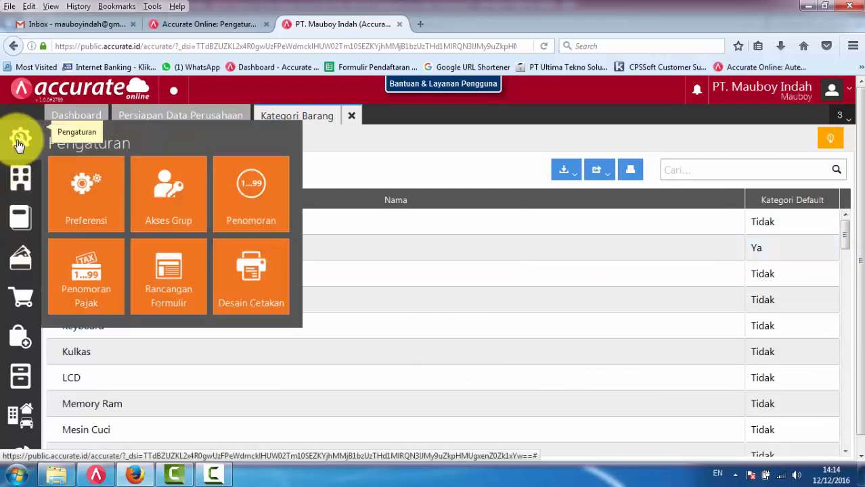
click(387, 152)
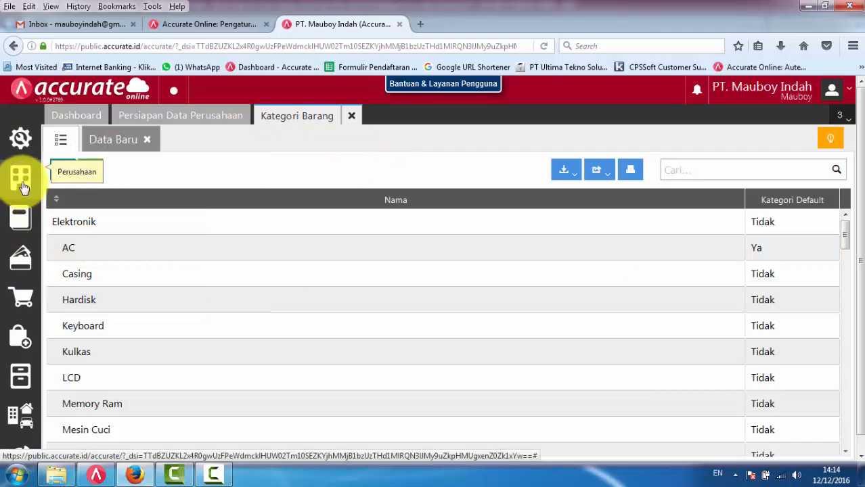
click(24, 186)
click(21, 215)
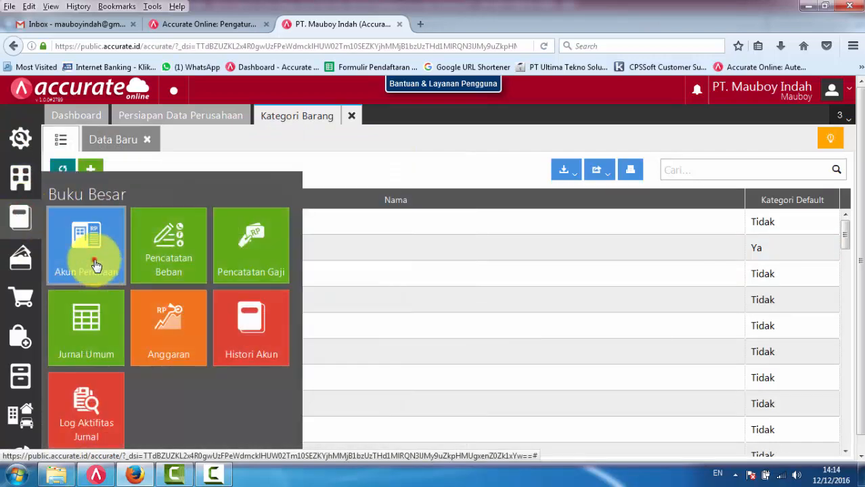
click(95, 264)
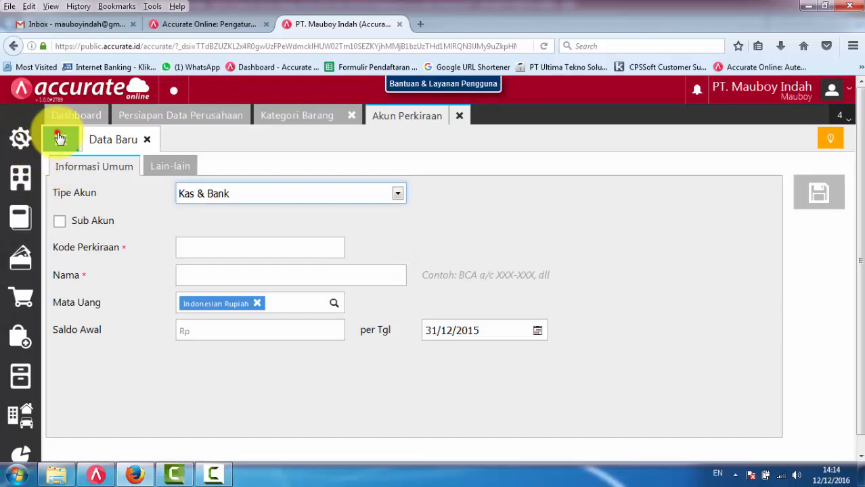
click(60, 138)
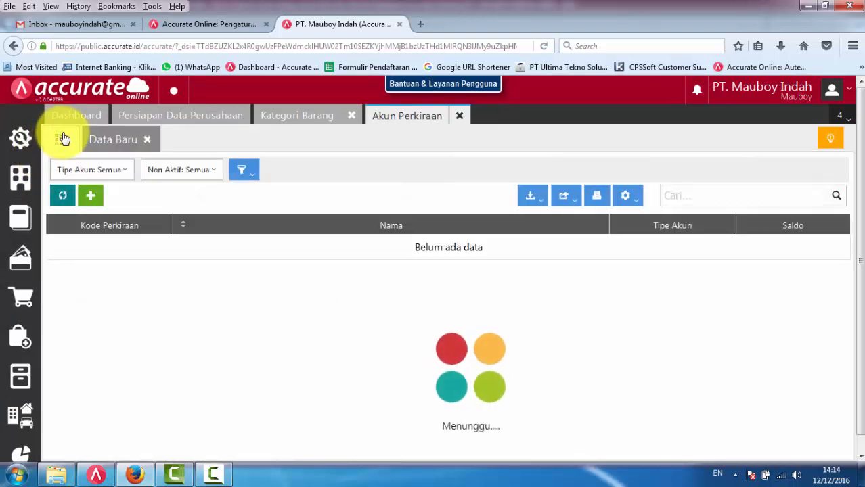
Try to delete the Persediaan Barang account with code 11041.
scroll(237, 396, down, 5)
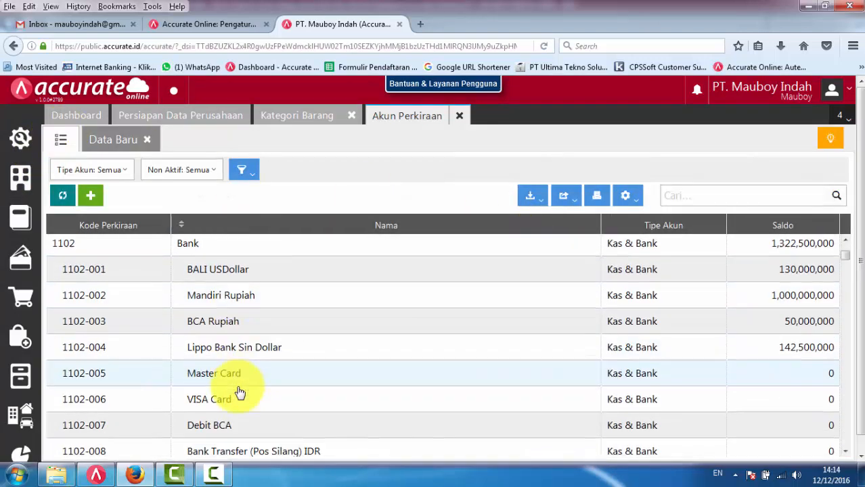
scroll(238, 393, down, 2)
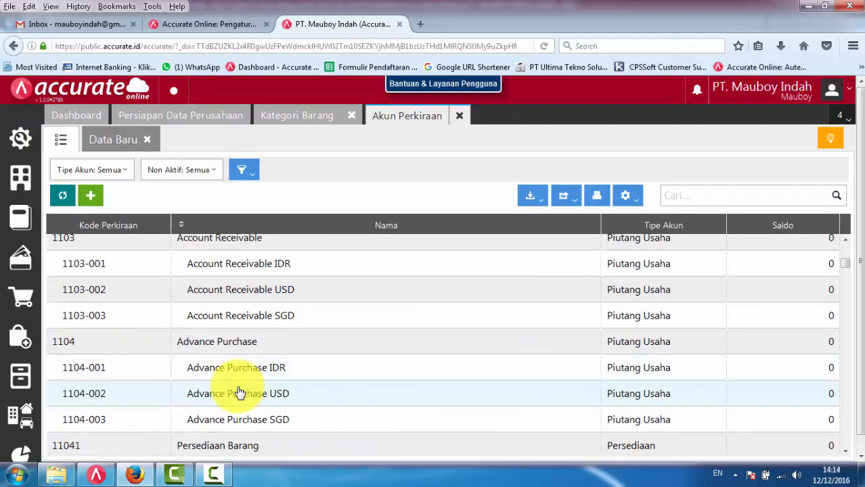
scroll(238, 392, down, 2)
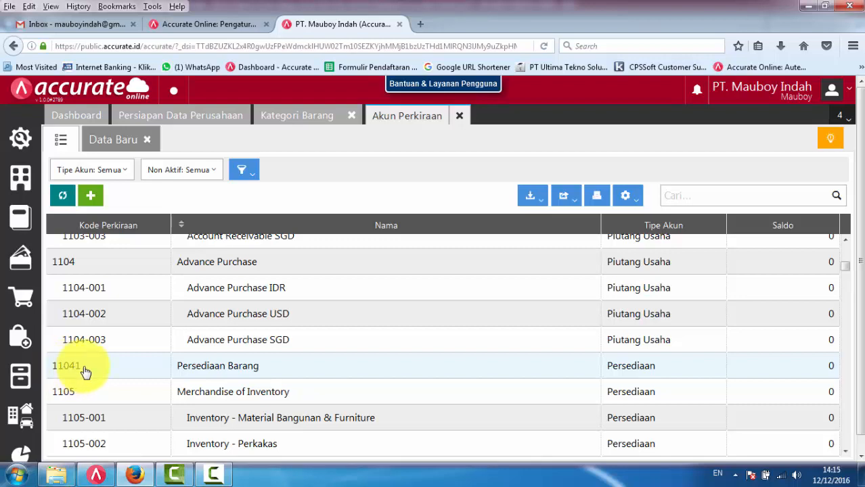
click(210, 369)
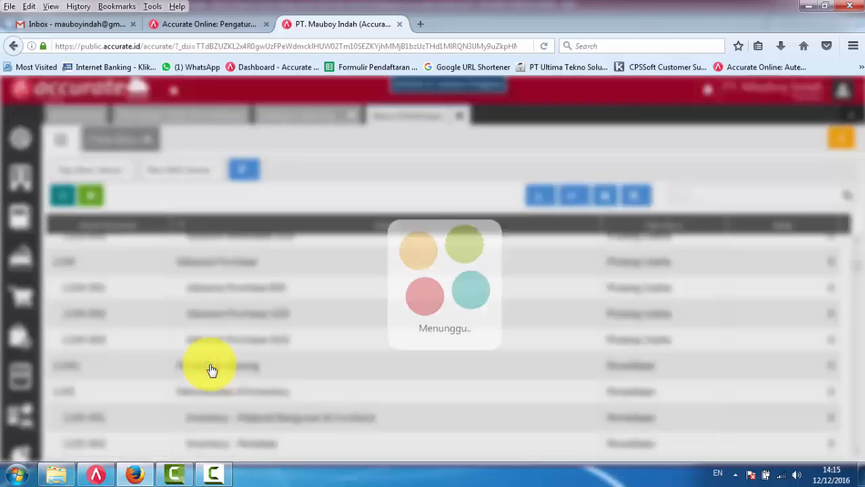
click(822, 239)
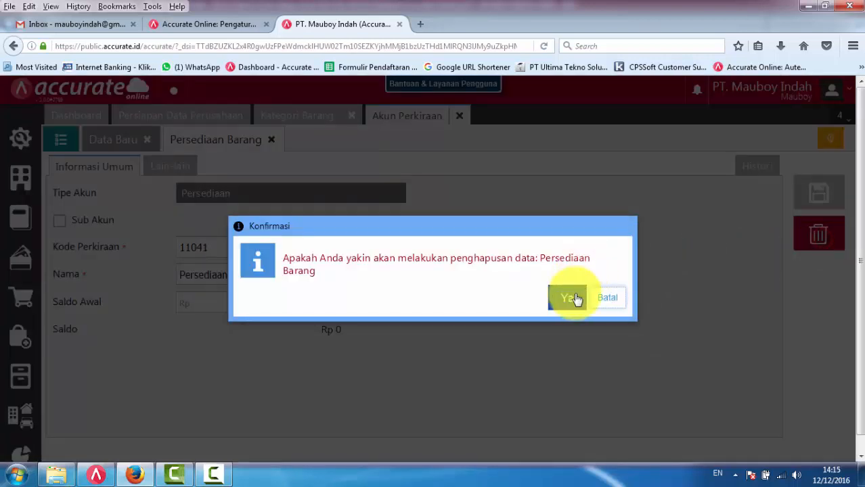
click(571, 298)
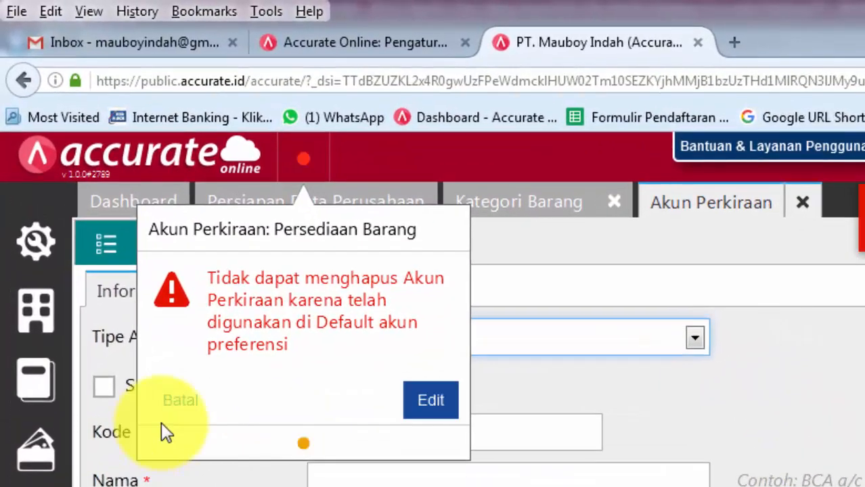
Read and dismiss the notice about deleting the Persediaan Barang account, and return to the Kategori Barang list.
drag(209, 279, 428, 308)
drag(419, 312, 362, 338)
click(289, 345)
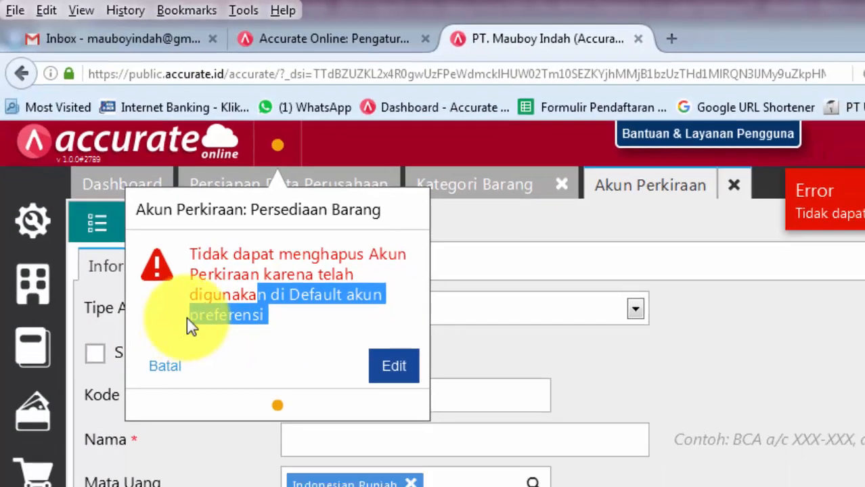
click(202, 348)
click(183, 400)
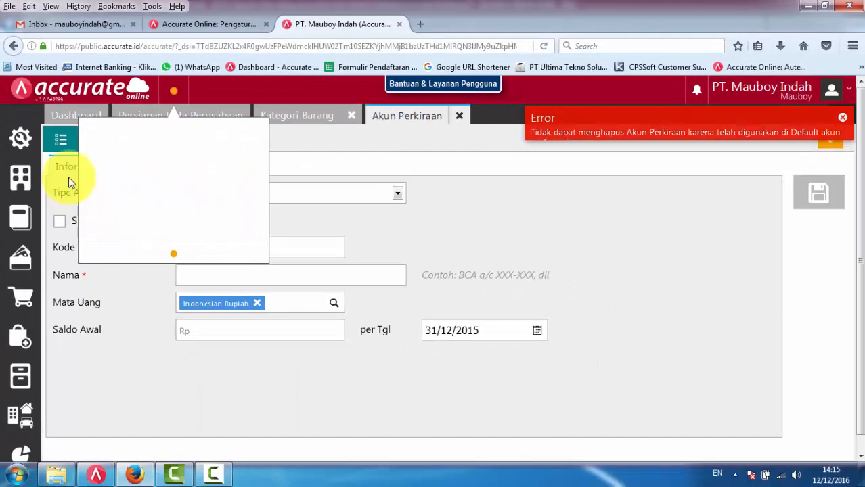
click(63, 145)
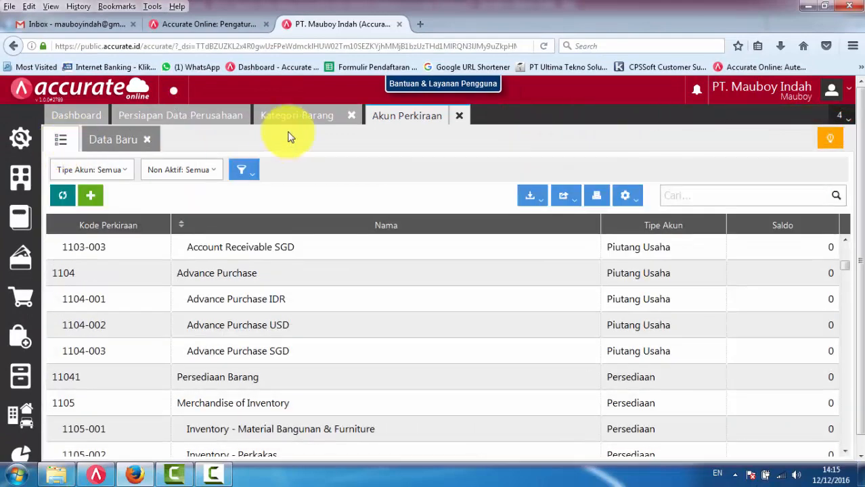
click(304, 119)
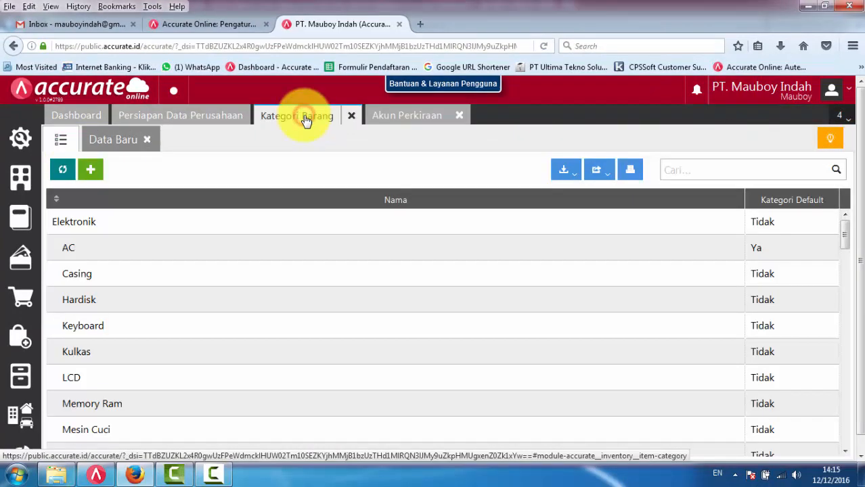
Close the Kategori Barang list and open the Akun Perkiraan section of Preferensi under Pengaturan.
click(348, 118)
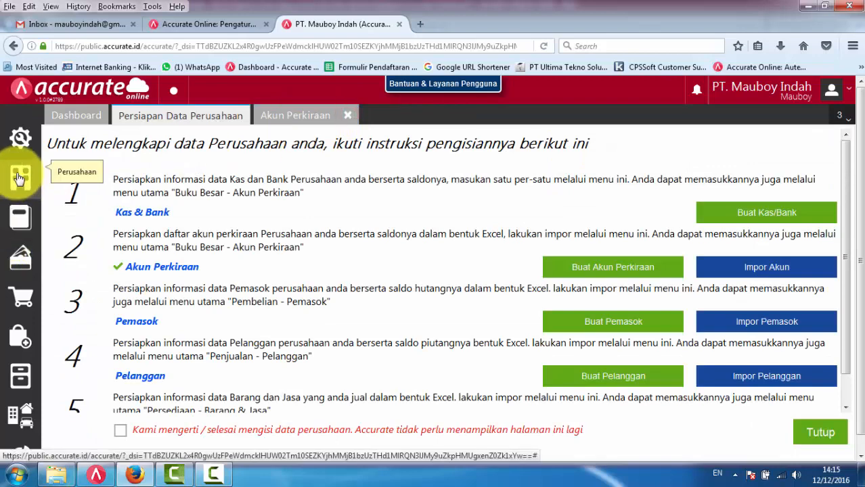
click(21, 138)
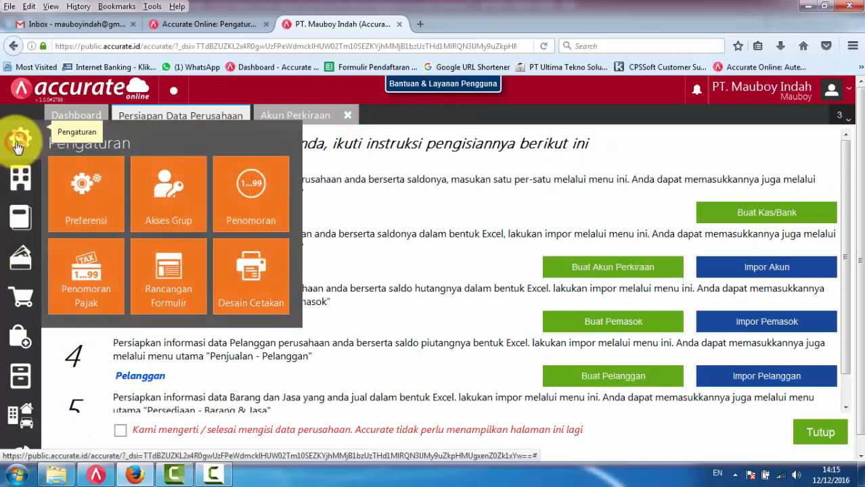
click(77, 186)
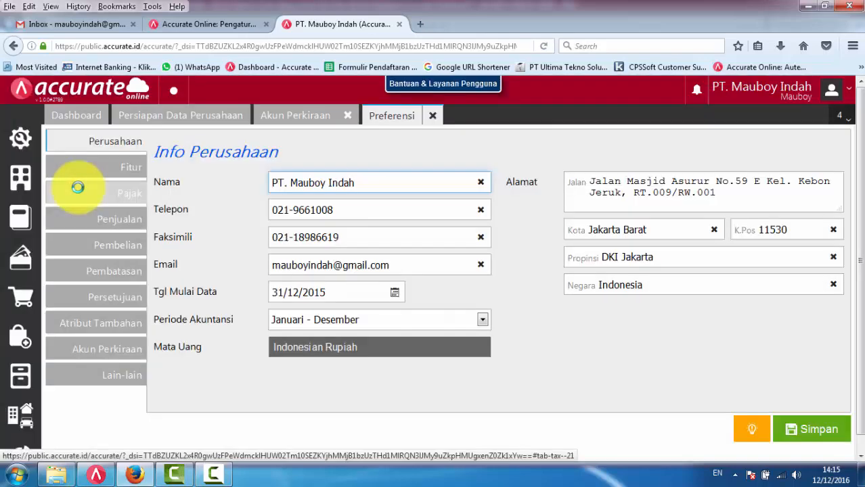
click(118, 355)
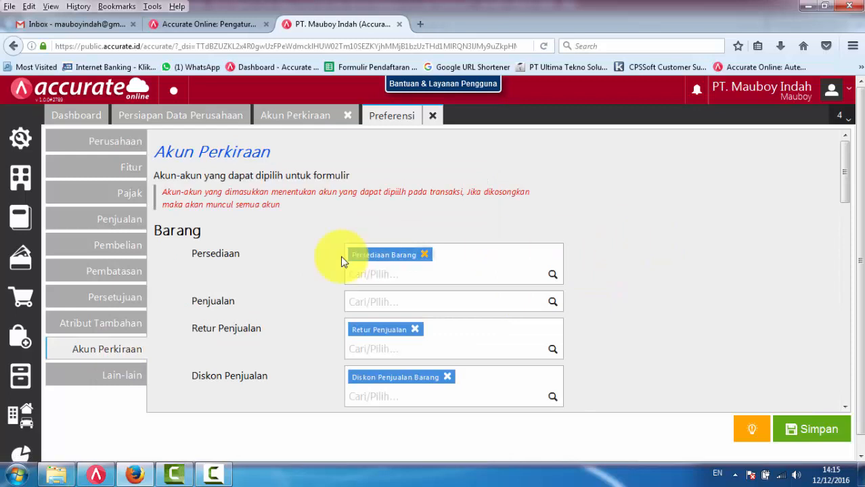
Remove the default accounts from Persediaan, Retur Penjualan, Diskon Penjualan and Barang Terkirim in the Barang section.
scroll(395, 266, down, 2)
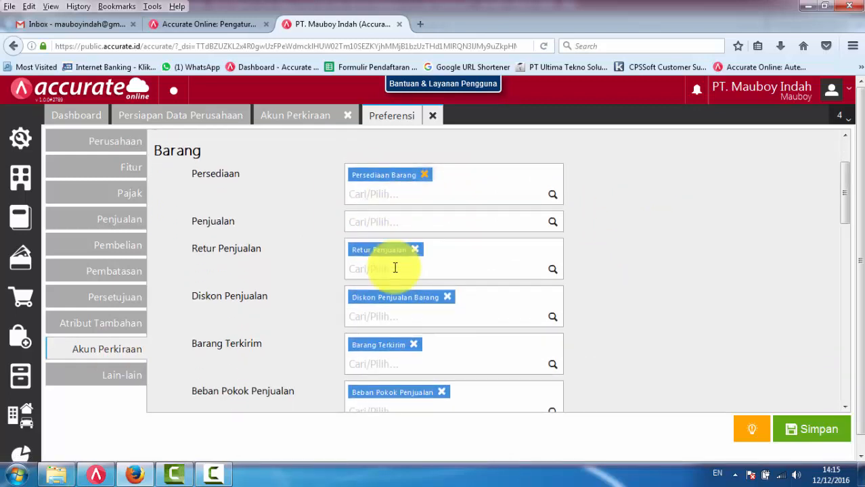
scroll(395, 268, down, 5)
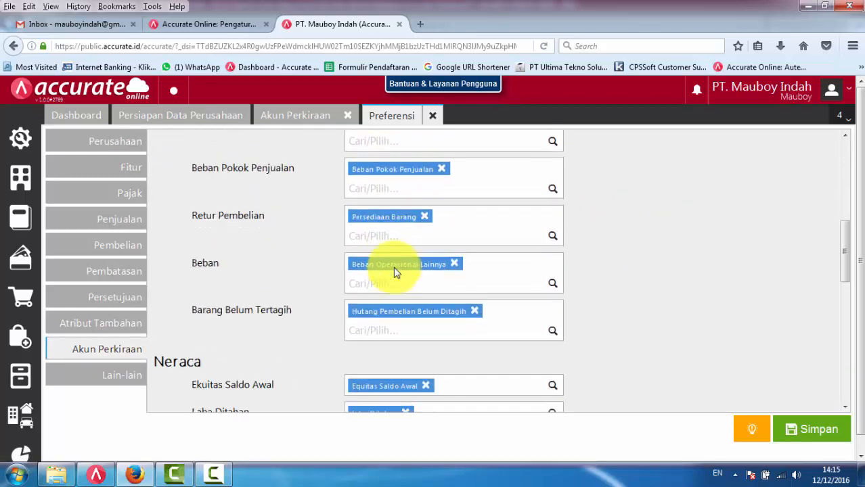
scroll(718, 273, up, 5)
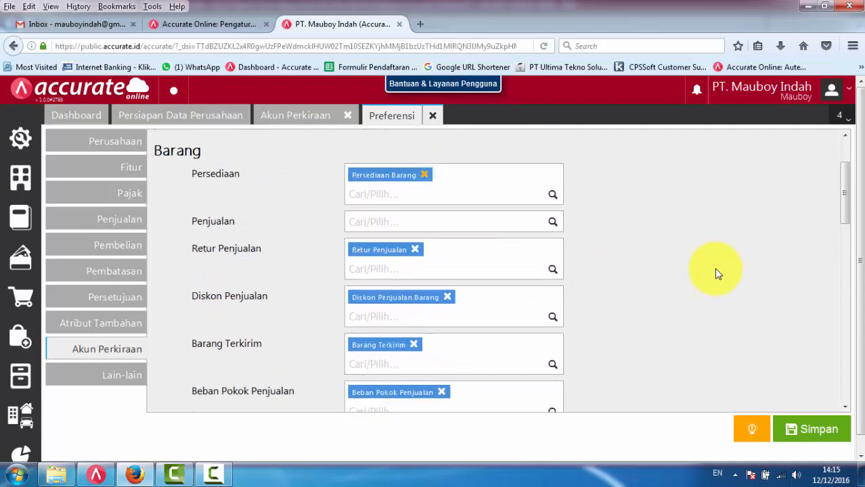
click(425, 174)
click(419, 229)
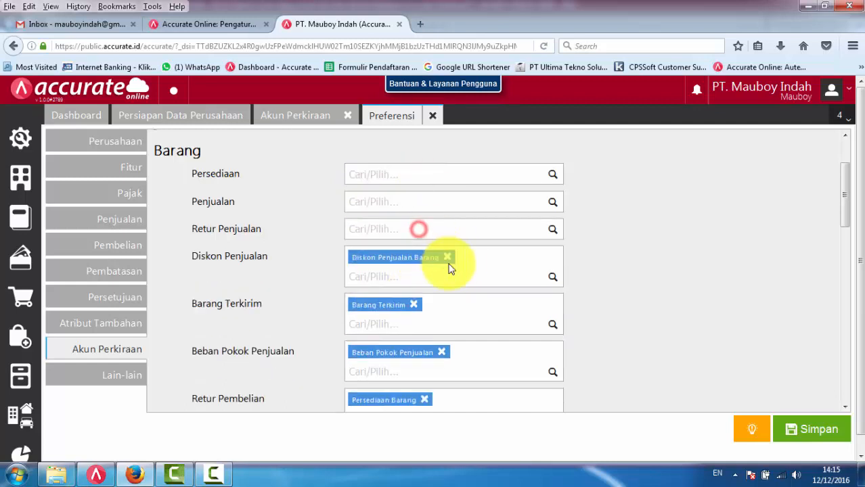
click(446, 257)
click(413, 280)
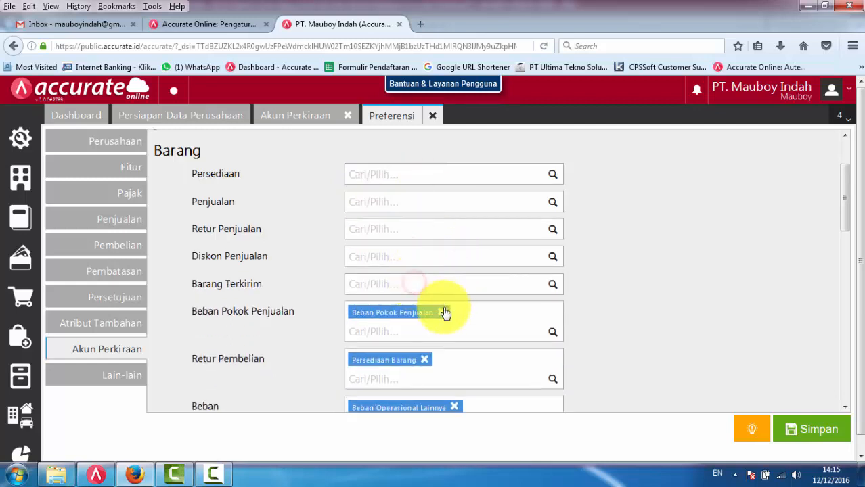
Remove the default accounts from Beban Pokok Penjualan, Retur Pembelian, Beban and Barang Belum Tertagih in the Barang section.
click(445, 312)
click(429, 339)
scroll(434, 337, down, 1)
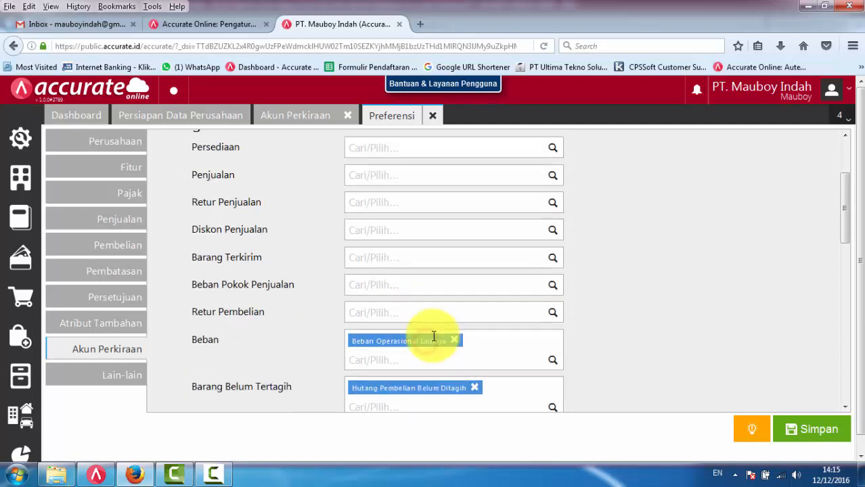
scroll(433, 337, down, 2)
click(454, 286)
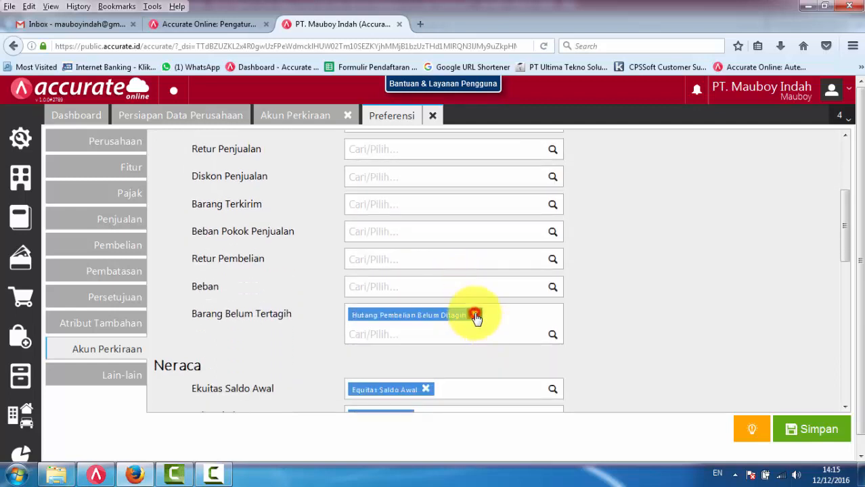
click(476, 316)
scroll(690, 281, up, 5)
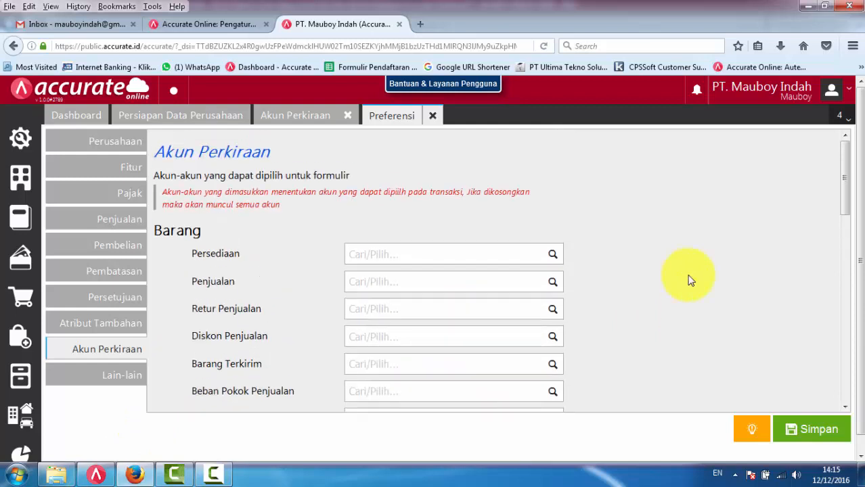
Add Inventory - Material Bangunan & Furniture and Inventory - Perkakas as the Persediaan accounts.
click(386, 252)
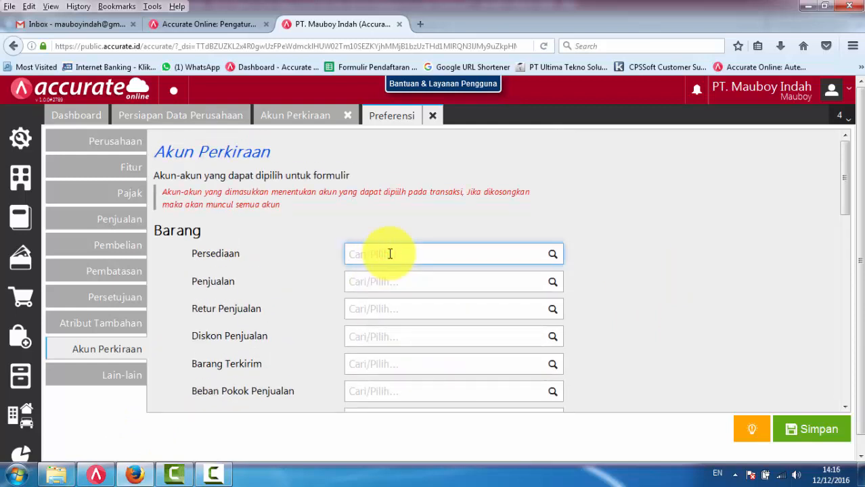
scroll(390, 253, down, 2)
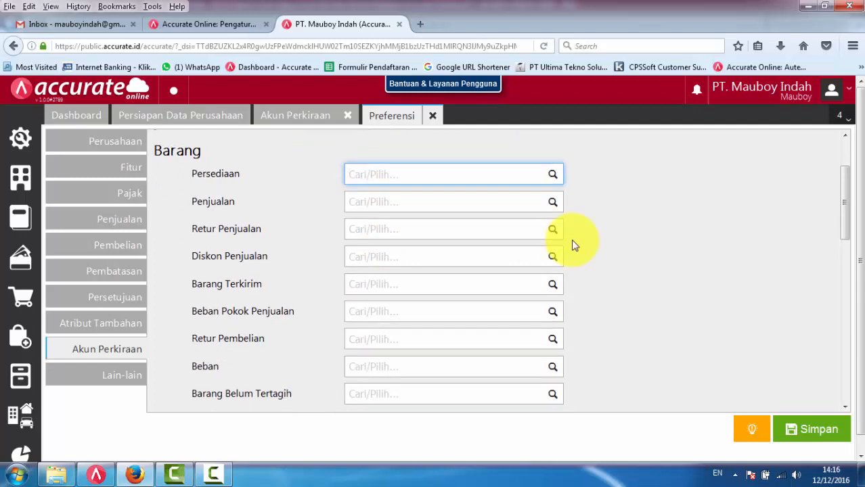
text(Invent)
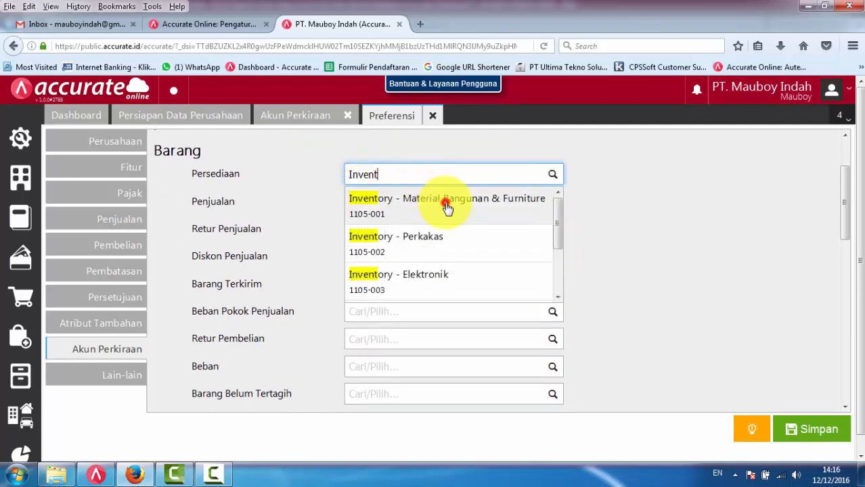
click(446, 203)
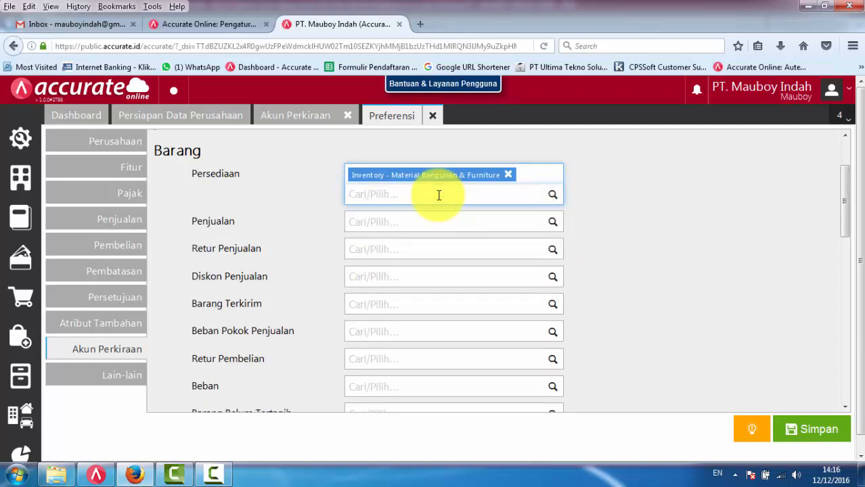
text(In)
click(428, 229)
Add Inventory - Elektronik, Inventory - Finished Good Furniture and Inventory - Pesanan to the Persediaan accounts.
text(Inventory)
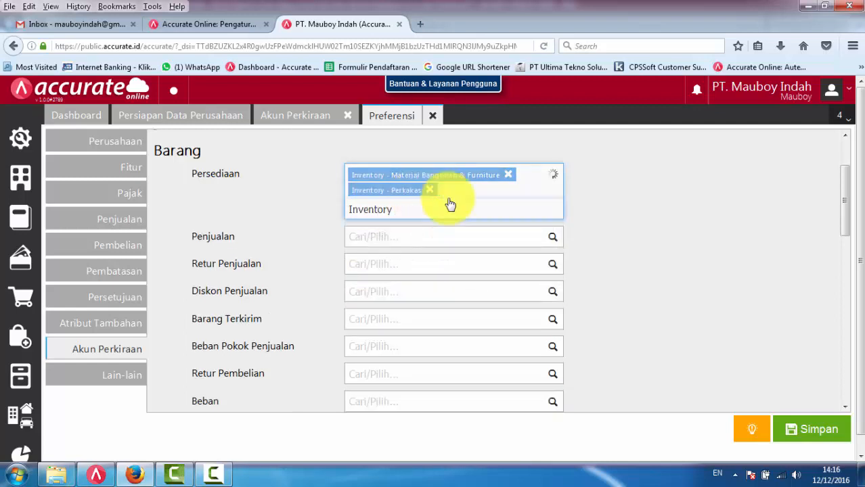
click(429, 232)
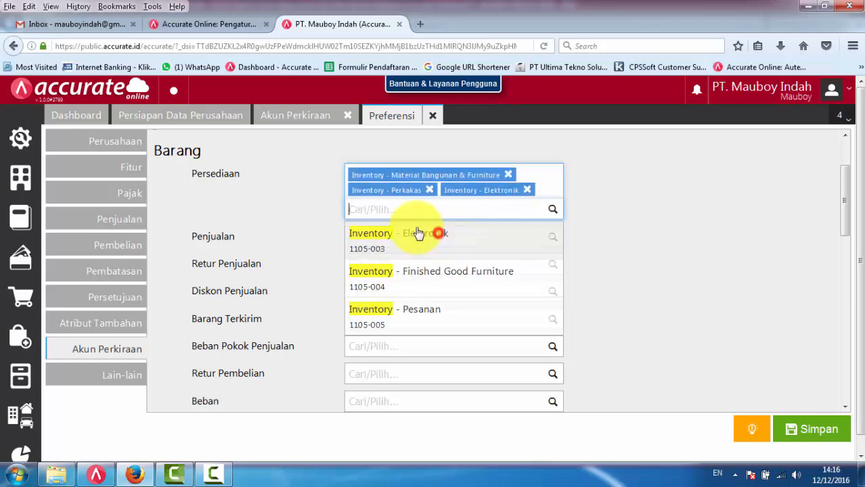
text(Inventory)
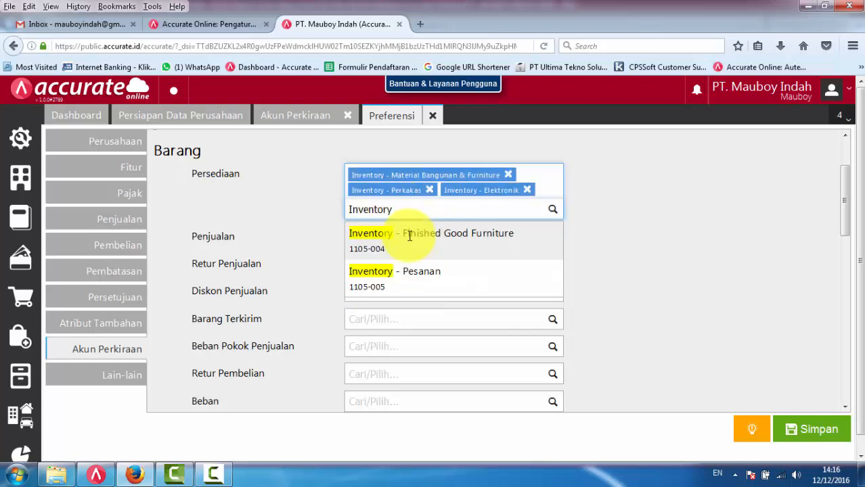
click(406, 233)
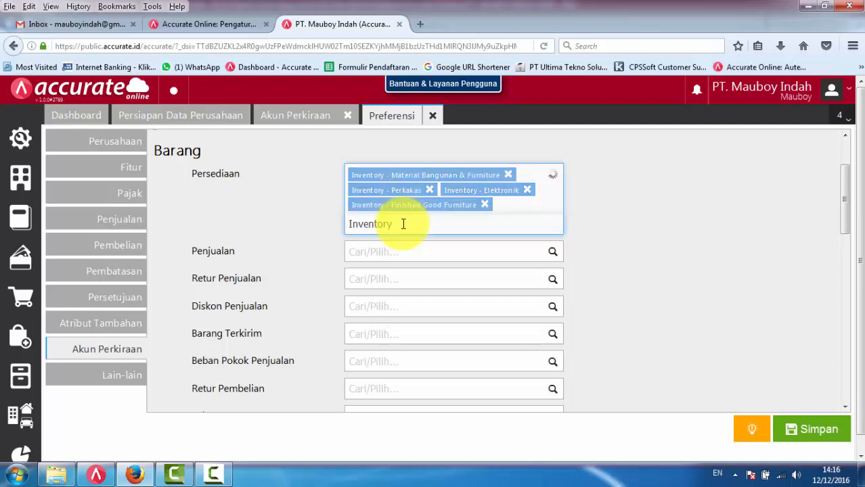
click(414, 249)
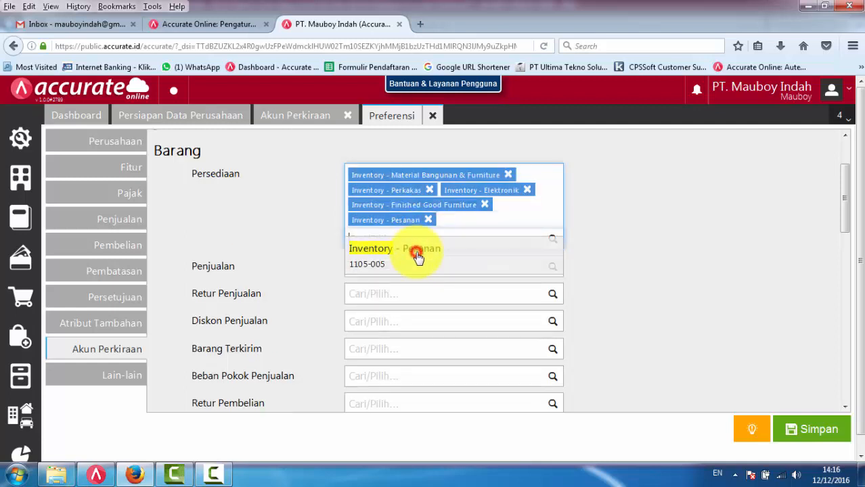
Switch to the Accurate 5 desktop program, start a new item from the Items list and open its GL Accounts.
click(375, 268)
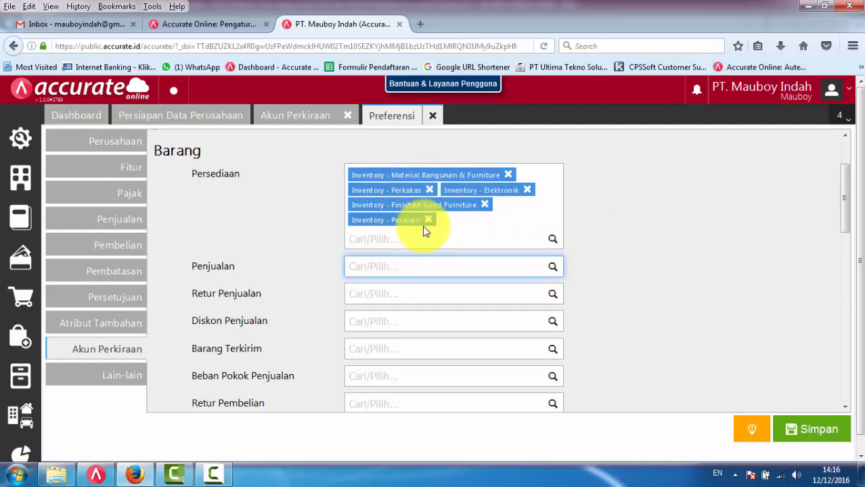
click(95, 475)
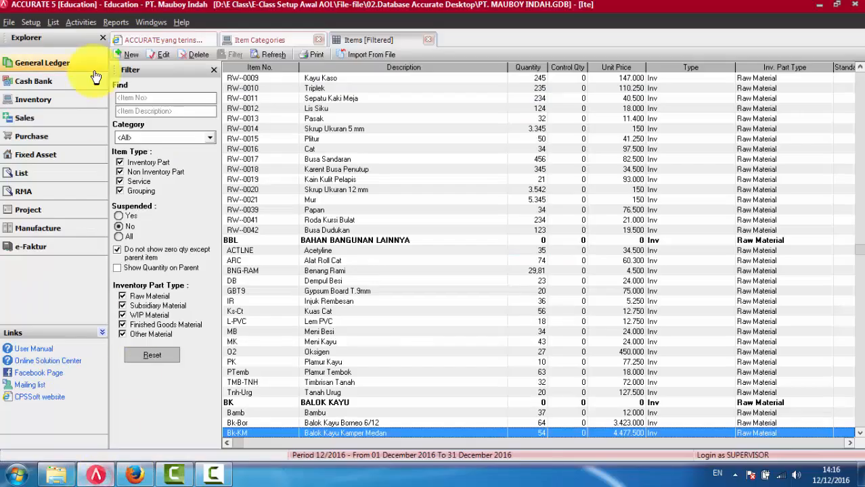
click(55, 24)
click(80, 203)
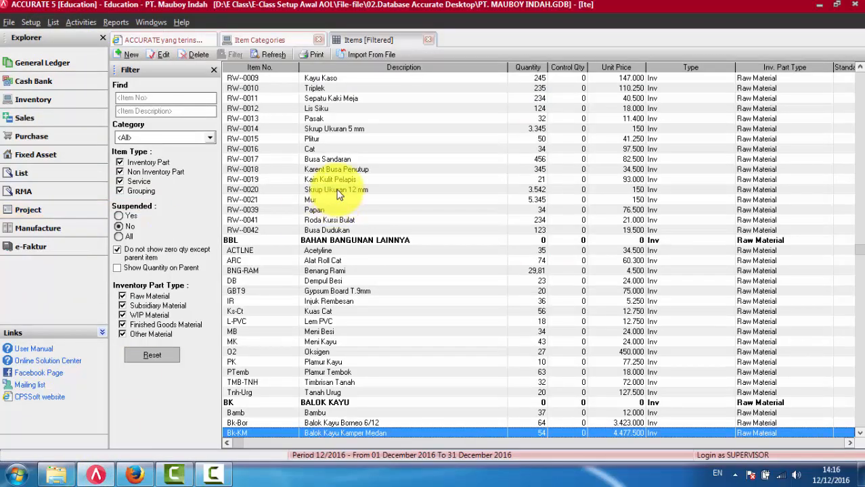
click(130, 53)
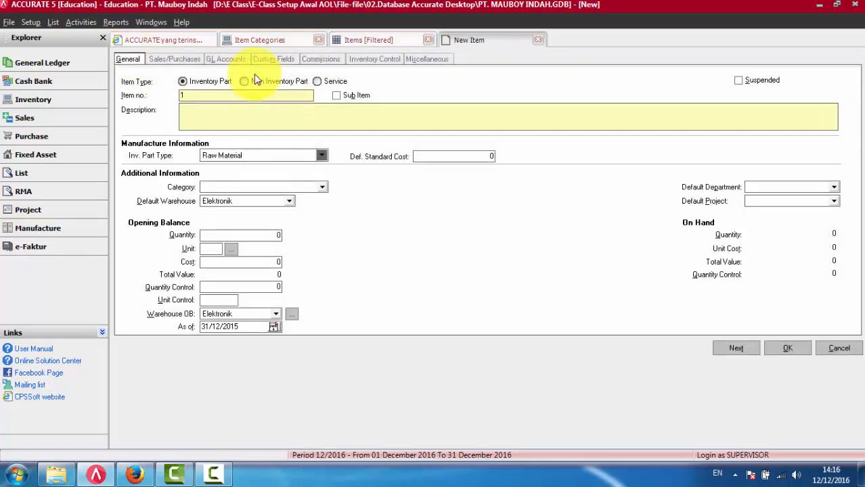
click(226, 61)
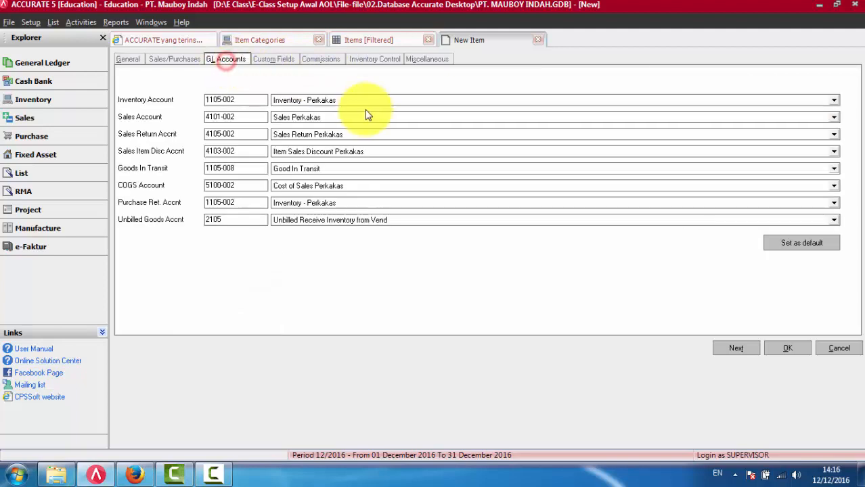
Look through the GL accounts available for the new item's Inventory Account.
click(344, 102)
click(435, 167)
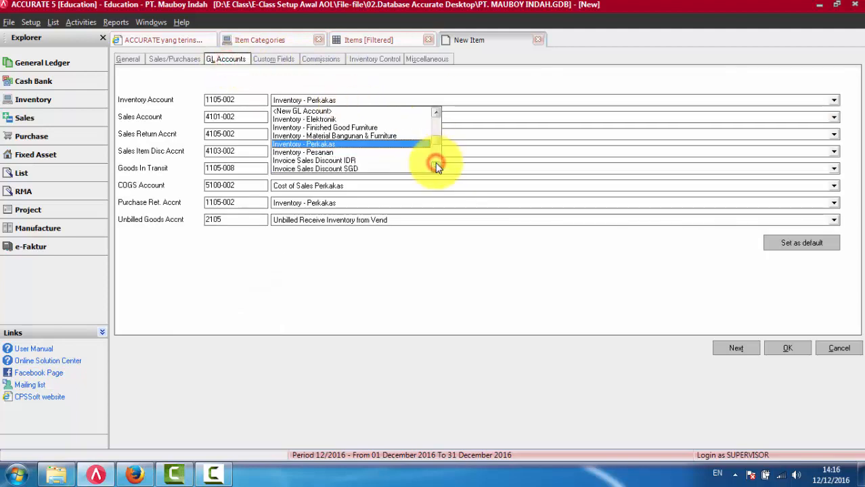
click(436, 167)
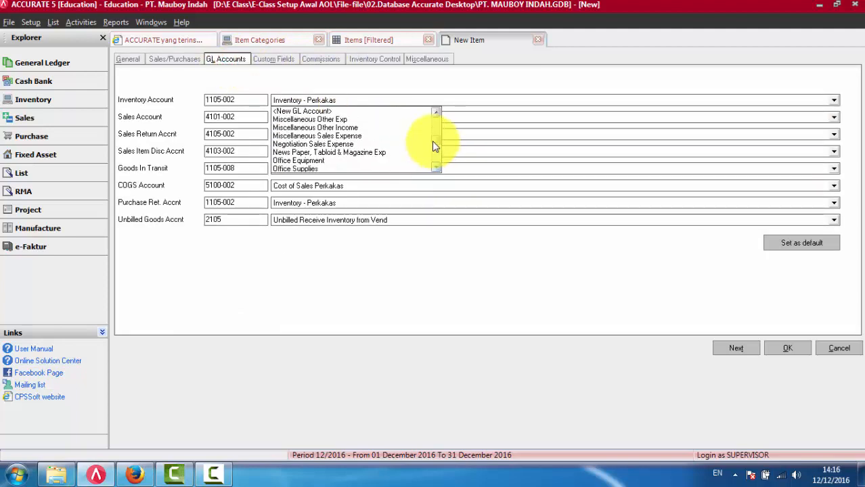
click(435, 139)
drag(437, 138, 438, 161)
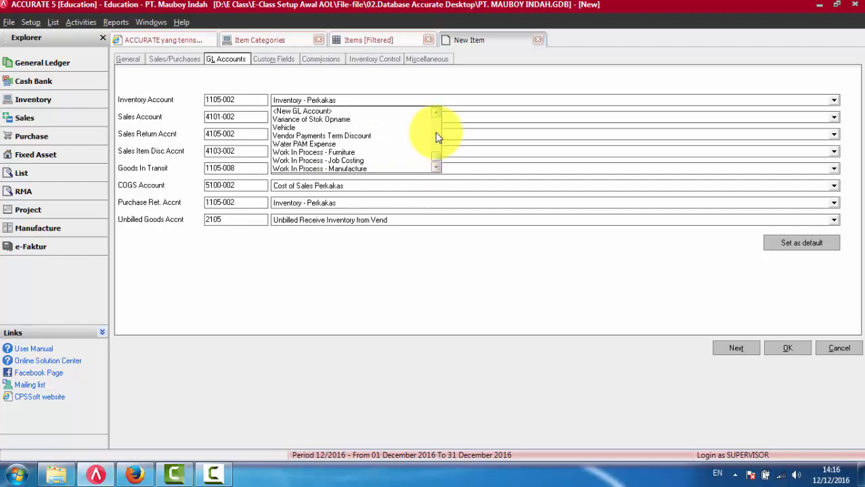
click(437, 129)
click(437, 130)
click(437, 129)
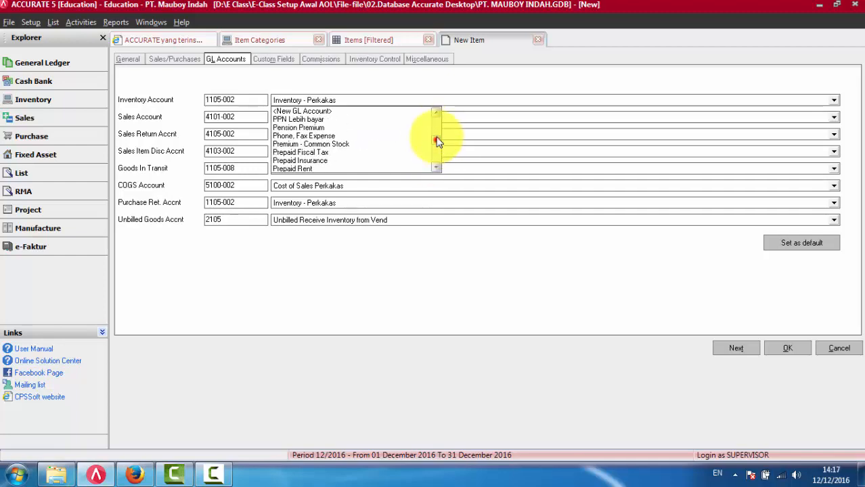
drag(436, 139, 437, 122)
Back in Accurate Online, add Sales Material Bahan Bangunan & Furniture, Sales Perkakas, Sales Electronik and Sales Finished Good Furnitur as the Penjualan accounts.
click(135, 475)
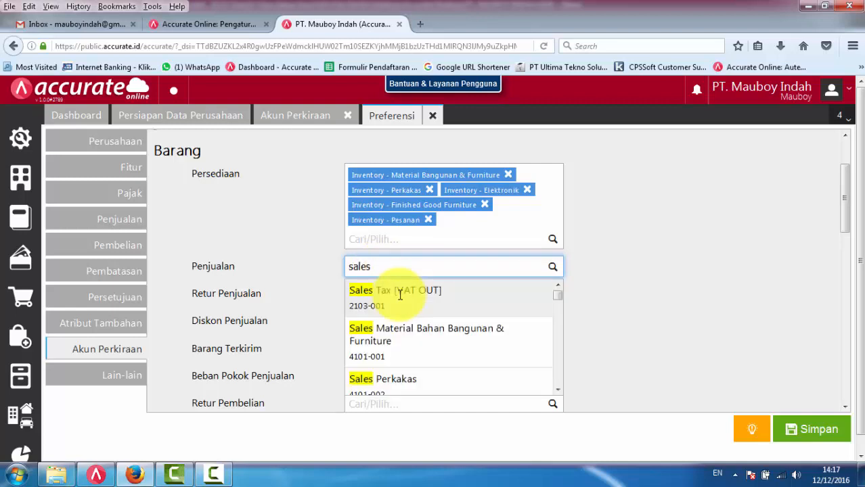
click(419, 338)
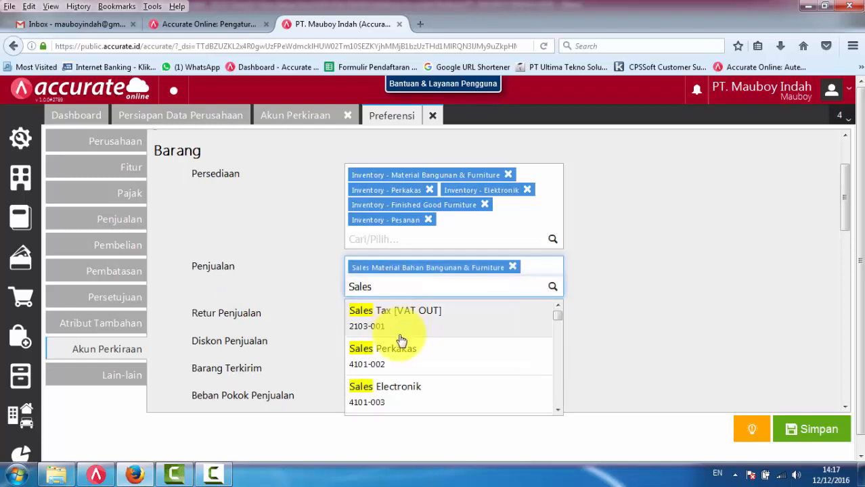
click(401, 350)
text(Sal)
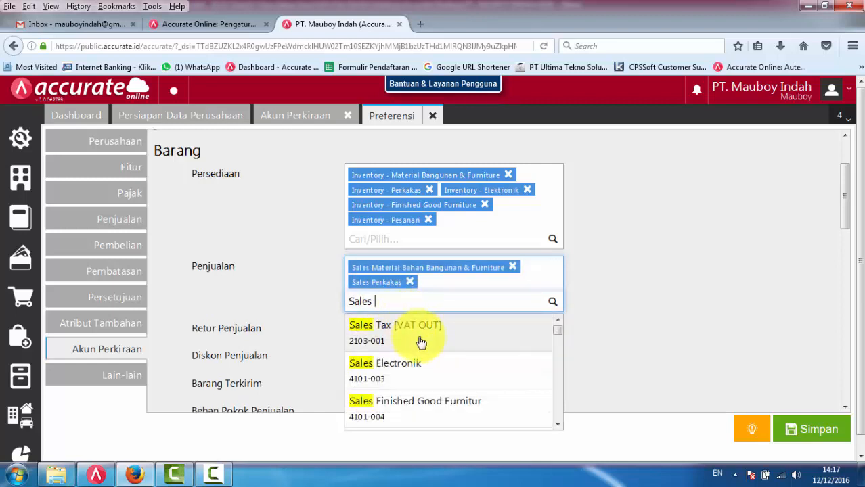
click(404, 374)
text(S)
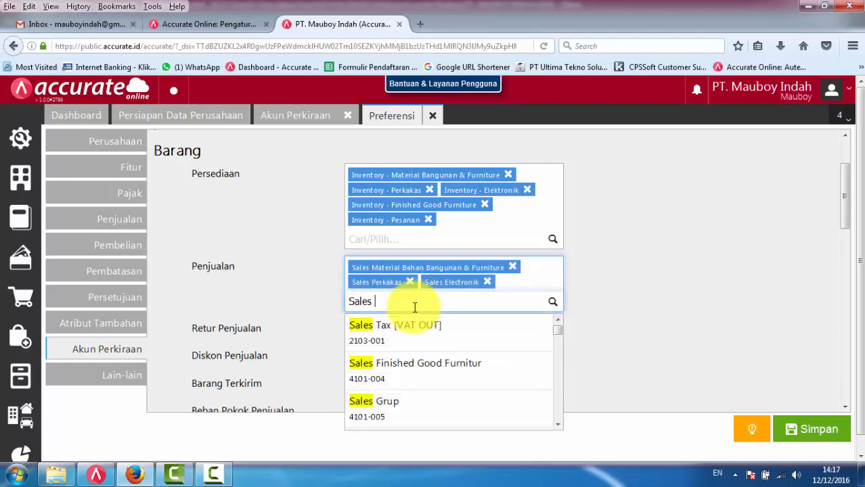
click(414, 365)
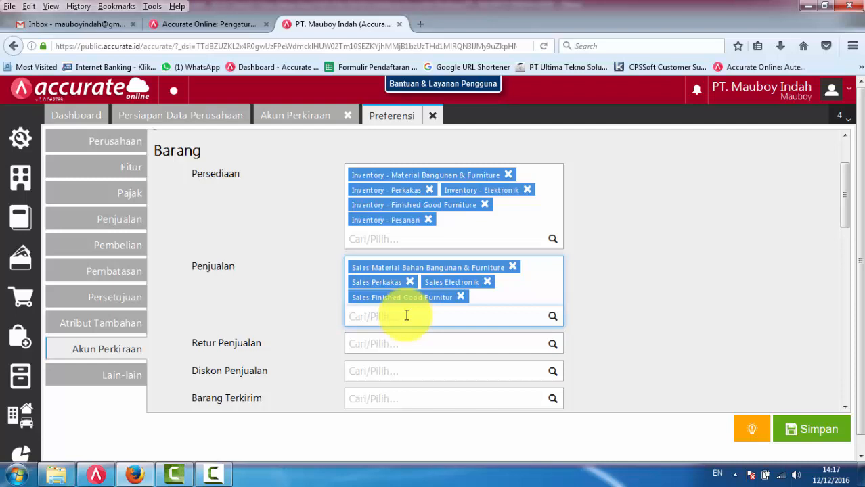
Add Sales Grup and Sales Pesanan to the Penjualan accounts.
text(sales)
click(395, 393)
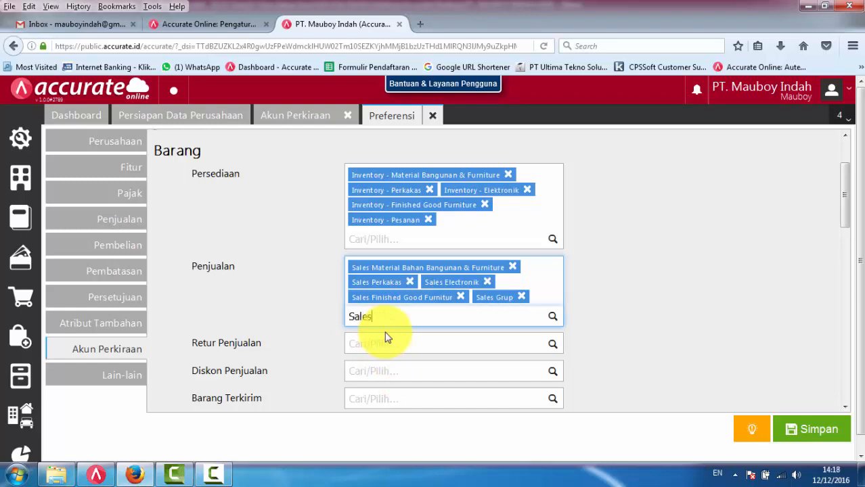
click(392, 389)
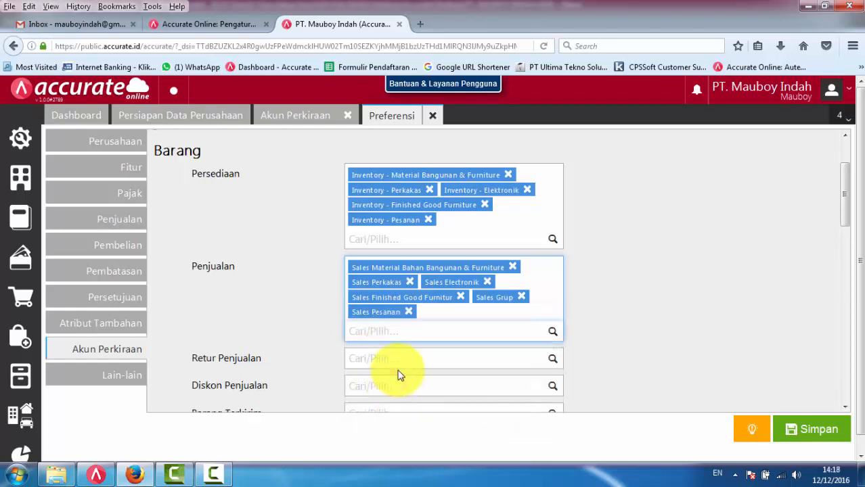
text(Sales)
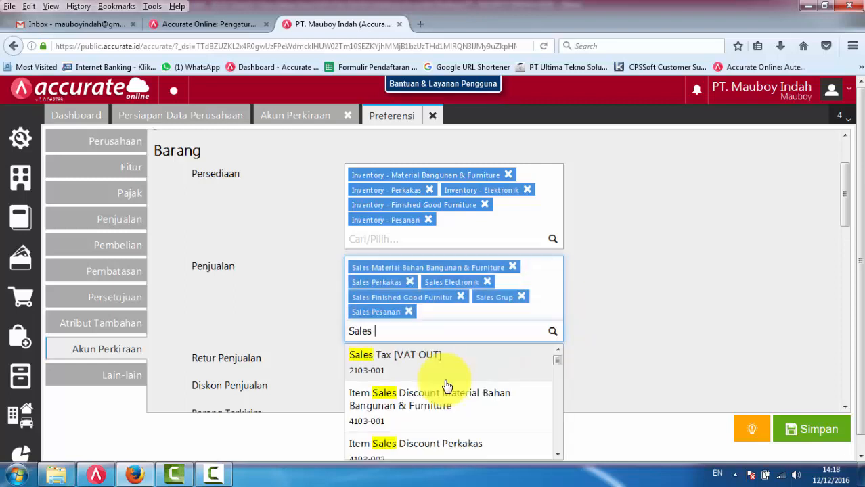
scroll(446, 392, down, 3)
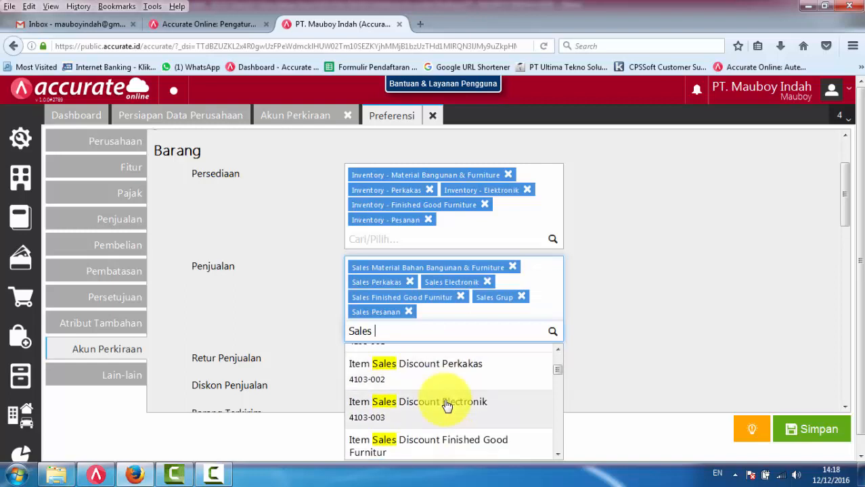
scroll(447, 405, down, 3)
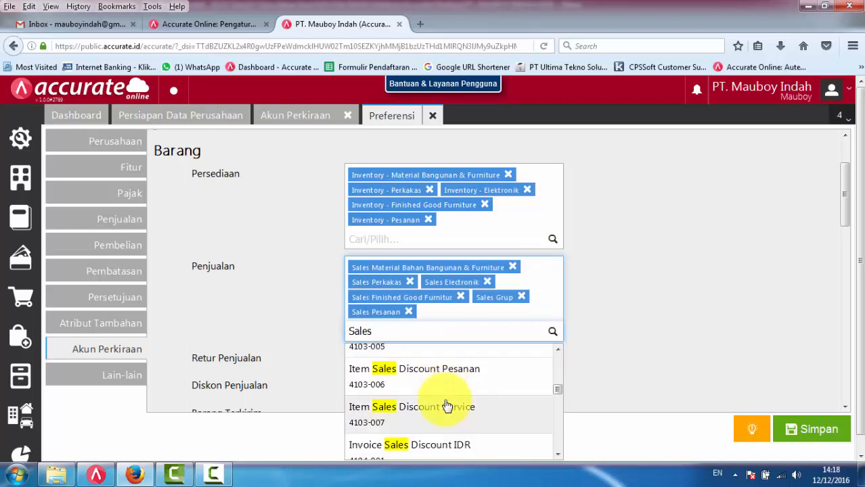
click(389, 329)
drag(387, 326, 322, 326)
key(BackSpace)
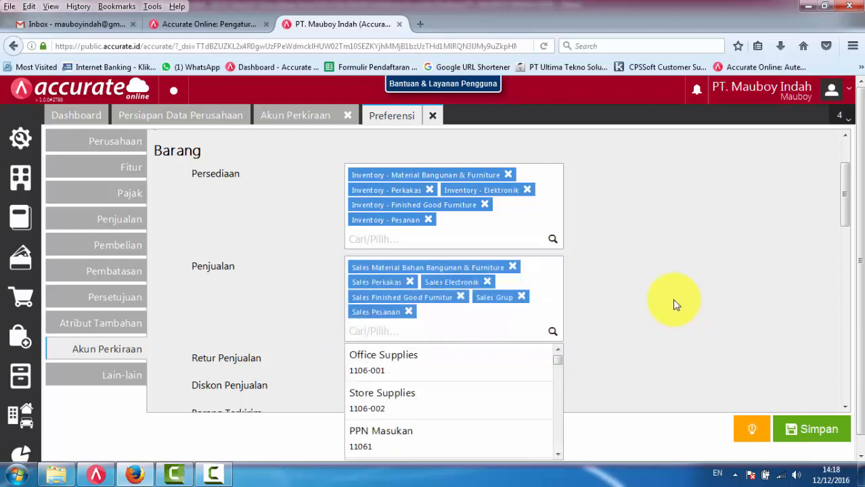
click(666, 298)
Set Sales Return Material Bahan Bangunan & Furniture, Sales Return Perkakas and Sales Return Electronik as the Retur Penjualan accounts.
scroll(666, 295, down, 2)
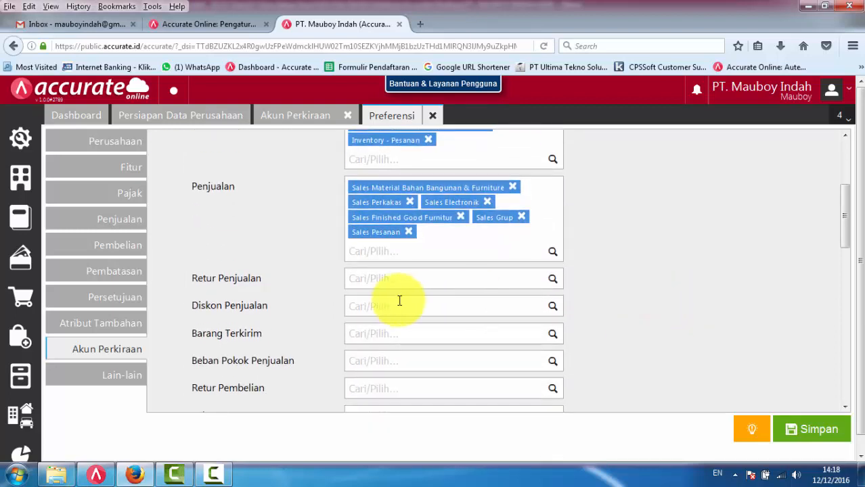
click(415, 280)
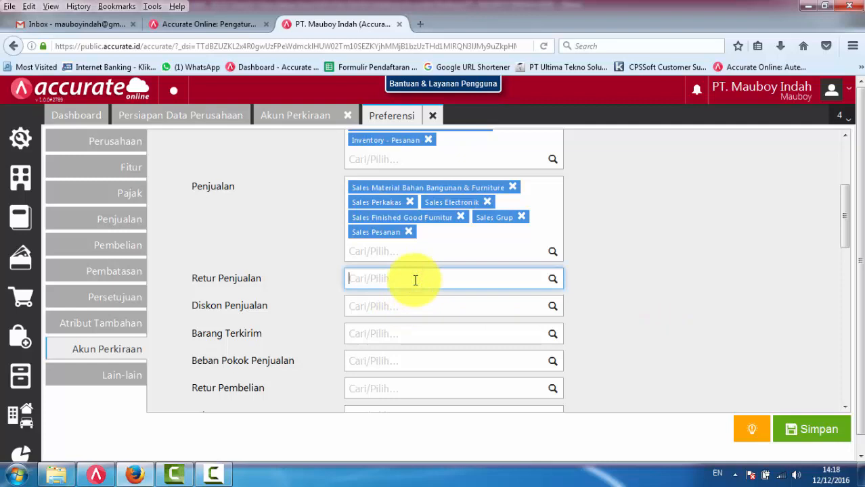
text(Sales Ret)
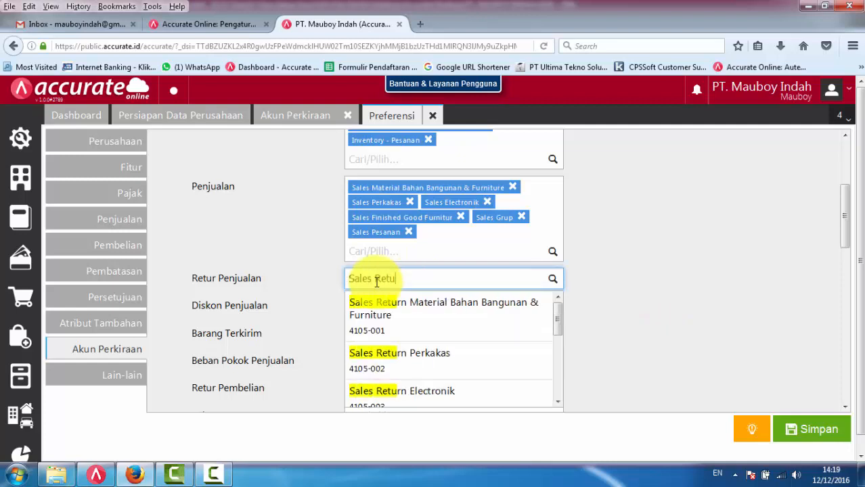
text(u)
click(414, 316)
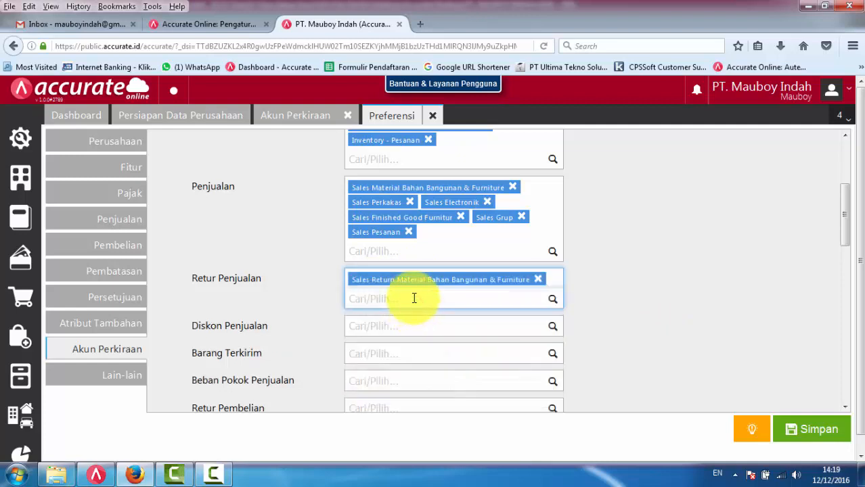
text(Sales retu)
click(416, 330)
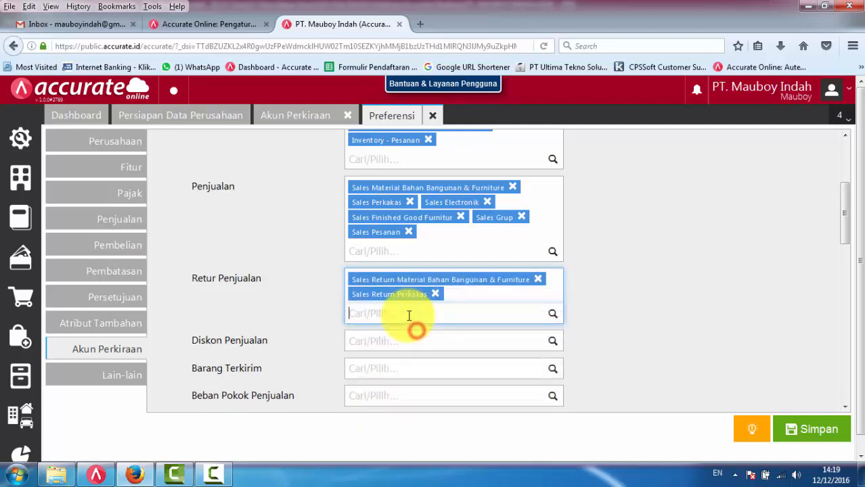
text(Sales Retu)
click(417, 333)
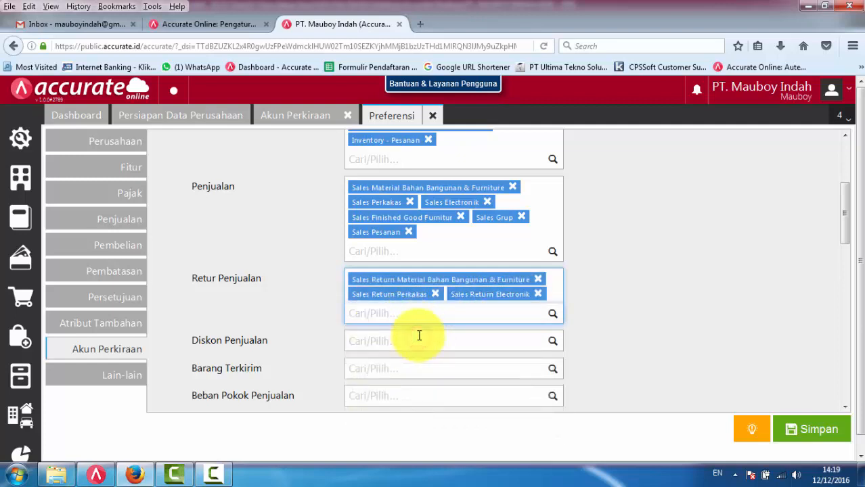
Add Sales Return Finished Good Furnitur, Sales Return Grup, Sales Return Pesanan and Sales Retur Service to the Retur Penjualan accounts.
text(Sales Ret)
click(431, 350)
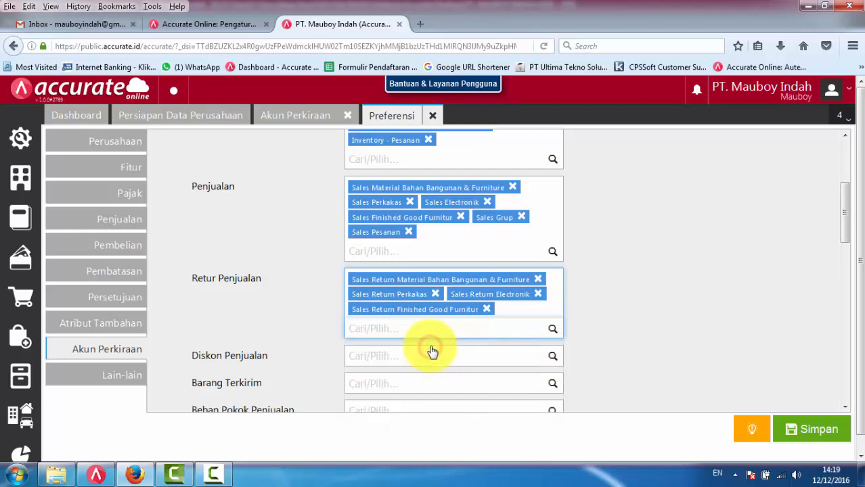
text(Sales retu)
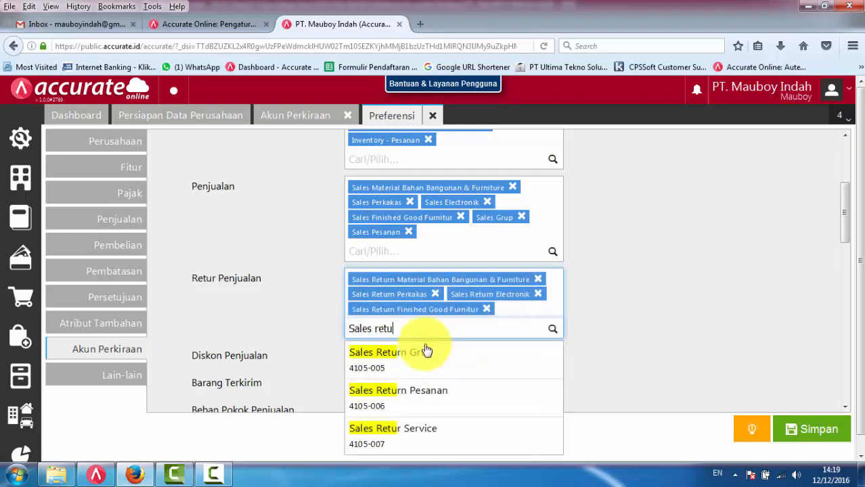
click(417, 349)
text(Sa)
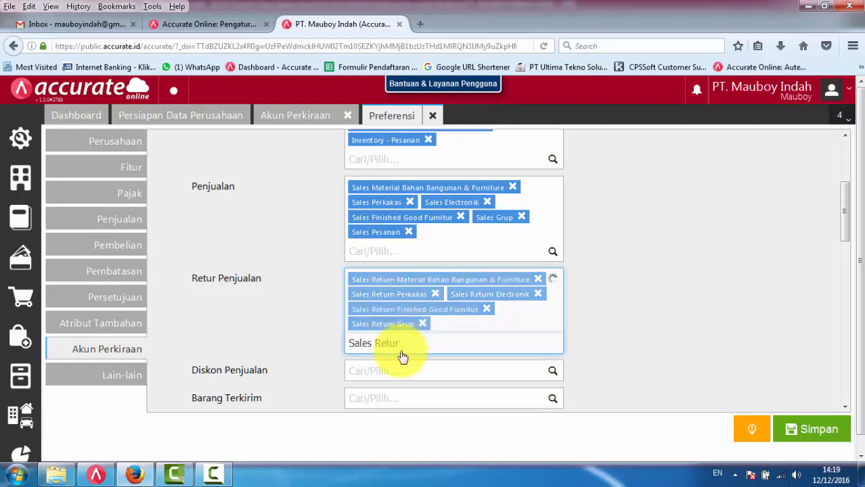
click(427, 374)
text(S)
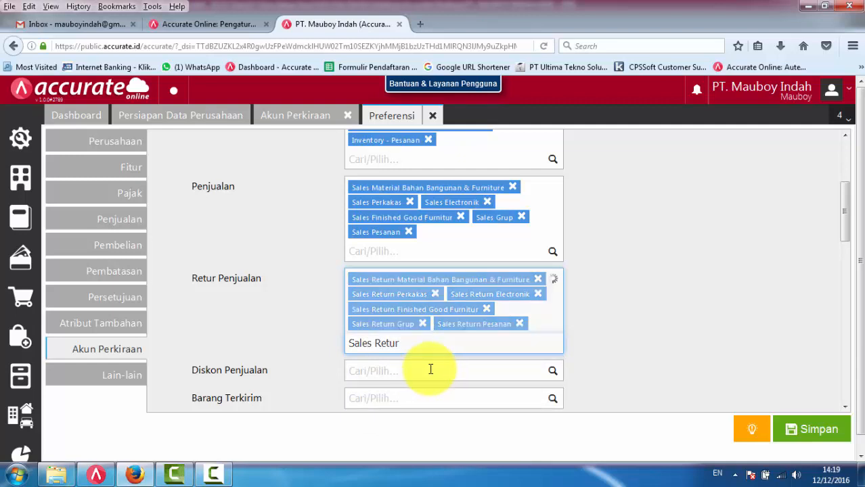
click(426, 369)
Set the Item Sales Discount accounts for Material Bahan Bangunan & Furniture, Perkakas, Electronik and Finished Good Furnitur as the Diskon Penjualan accounts.
scroll(426, 352, down, 2)
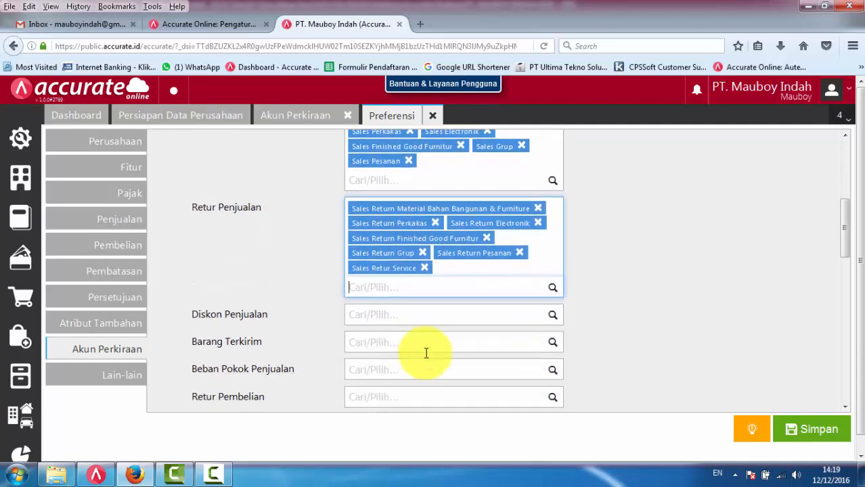
click(372, 305)
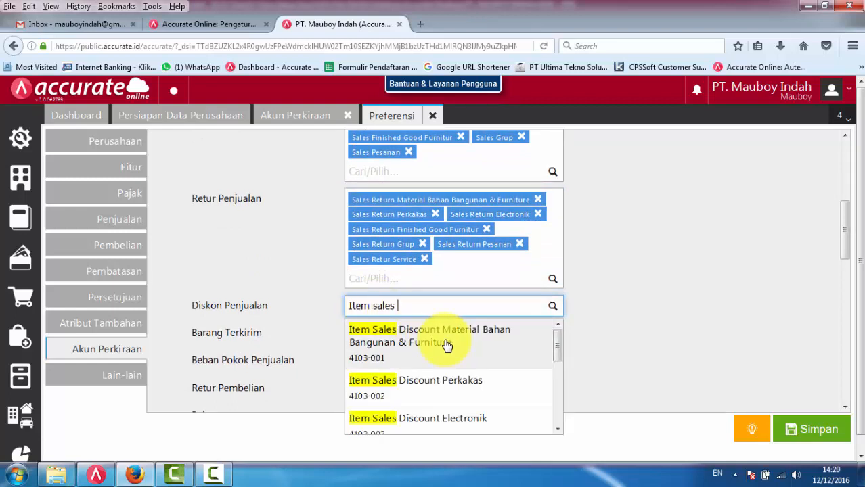
click(449, 344)
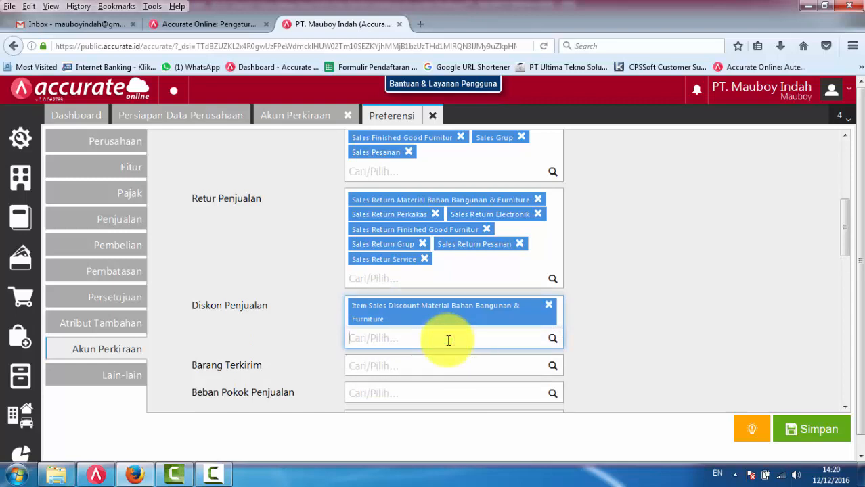
text(Item)
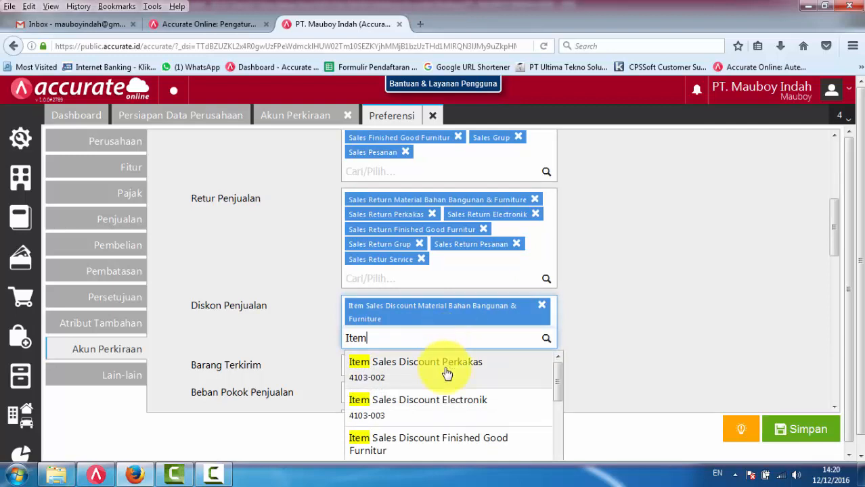
click(446, 369)
text(it)
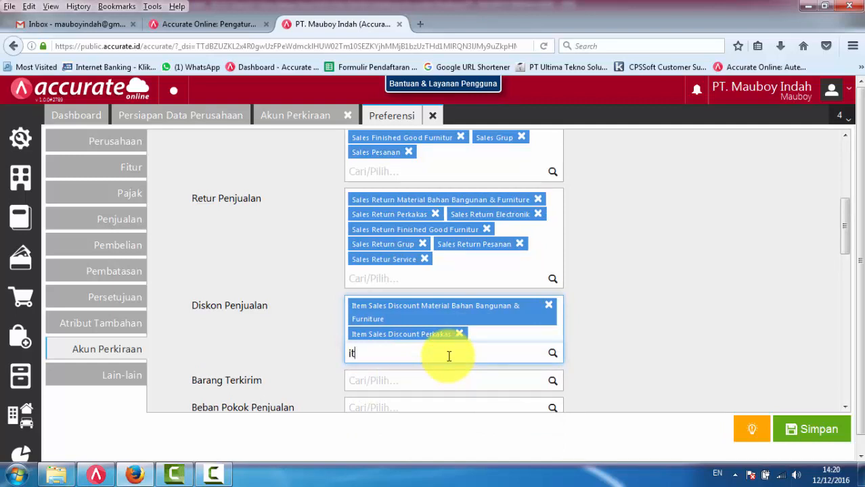
text(em sales dis)
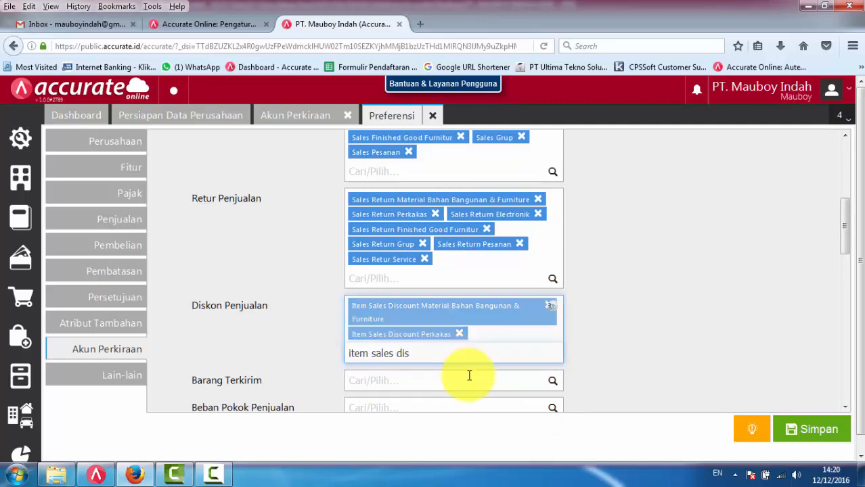
click(463, 381)
text(Item sales)
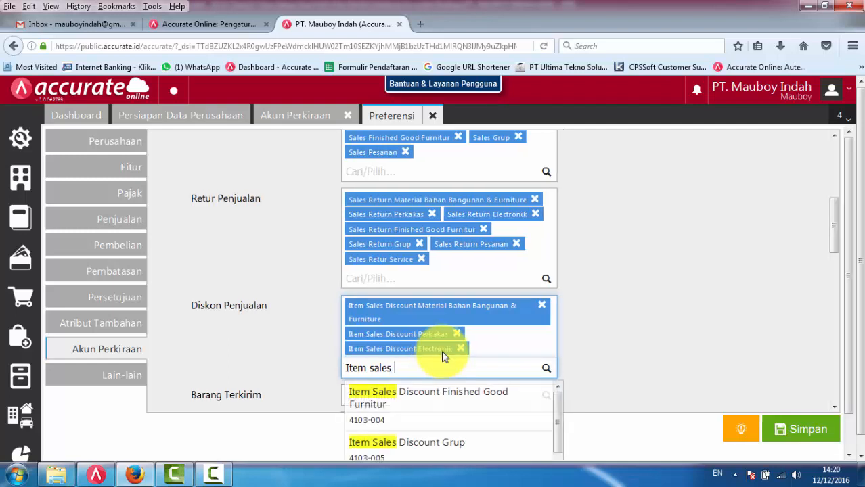
click(453, 408)
Add Item Sales Discount Grup, Item Sales Discount Pesanan and Item Sales Discount Service to the Diskon Penjualan accounts.
scroll(646, 298, down, 2)
scroll(653, 292, down, 2)
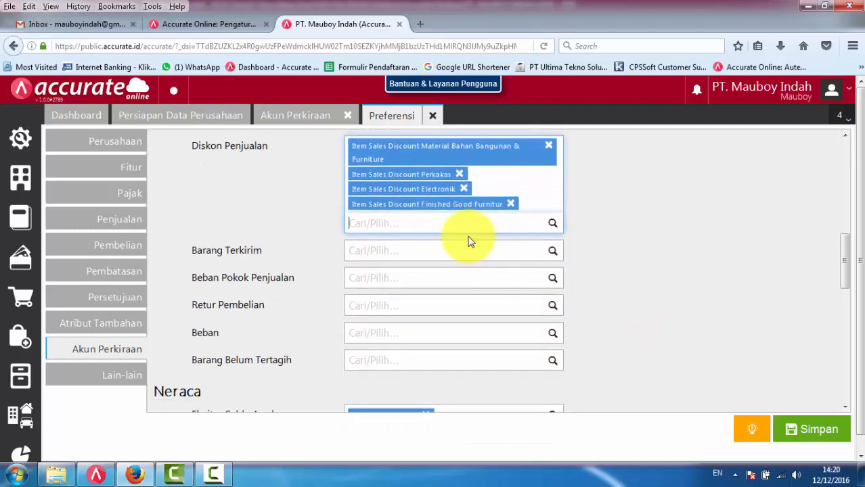
click(468, 231)
text(Item sales)
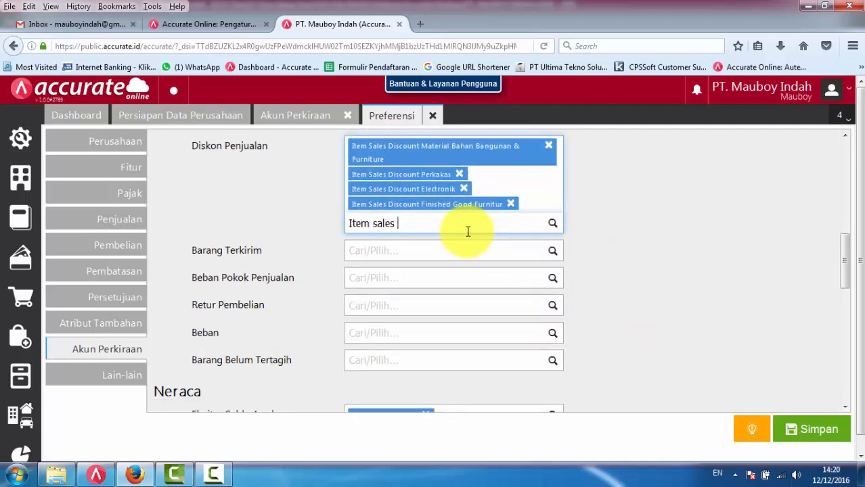
text( di)
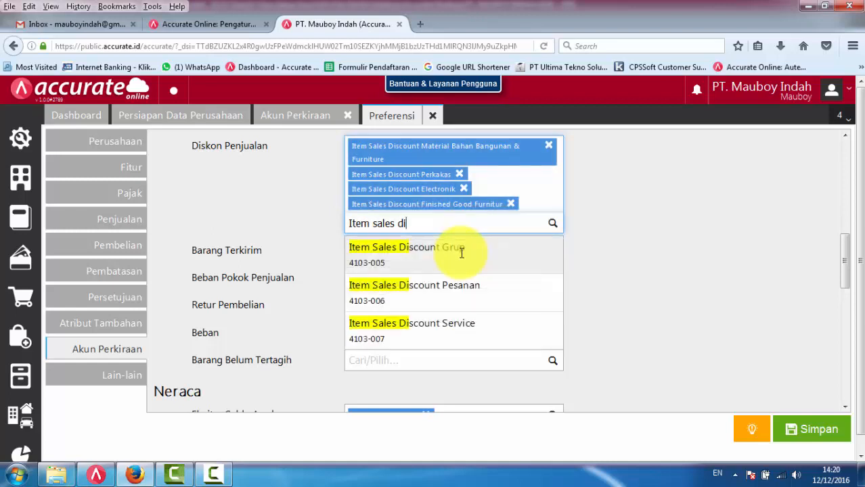
click(460, 254)
text(Item)
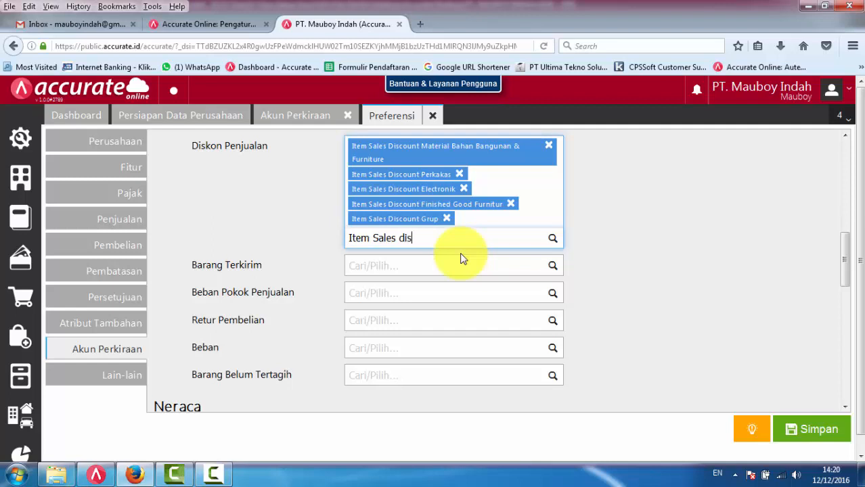
text( Sales dis)
click(450, 275)
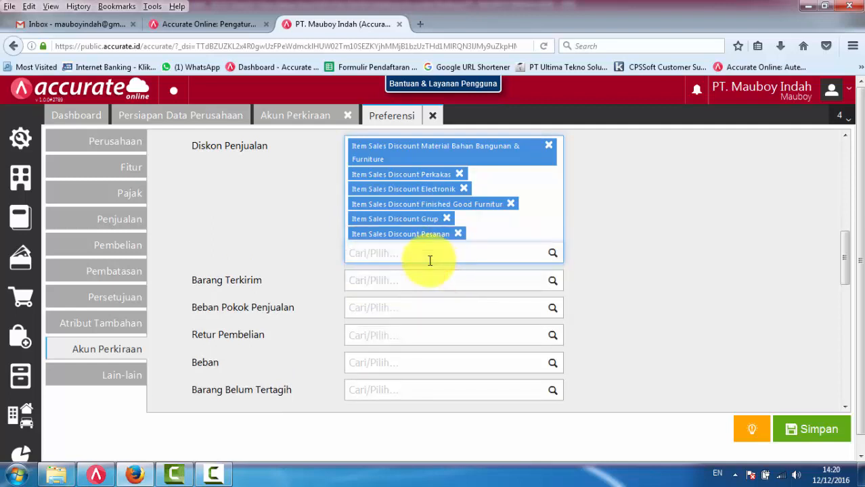
text(Item sales dis)
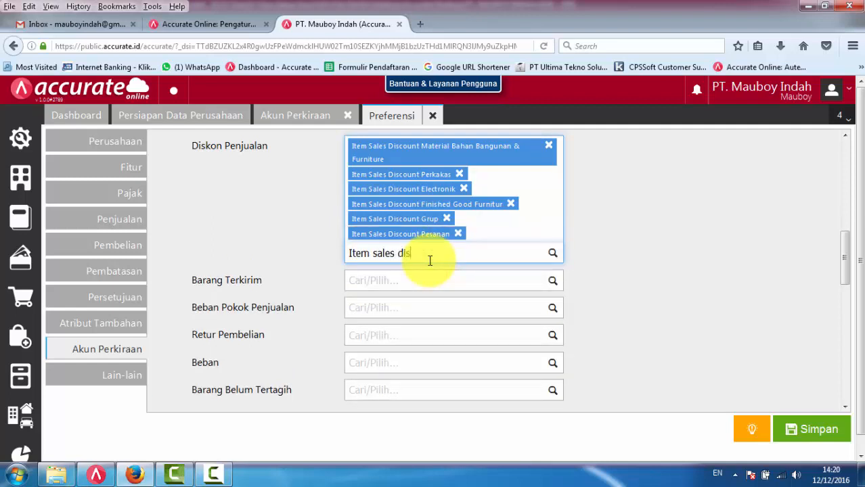
click(438, 289)
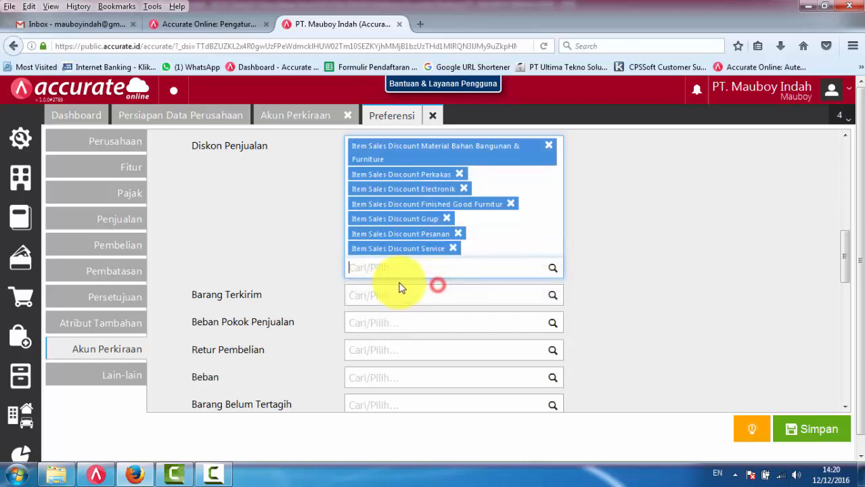
Set Good In Transit as the Barang Terkirim account.
click(388, 296)
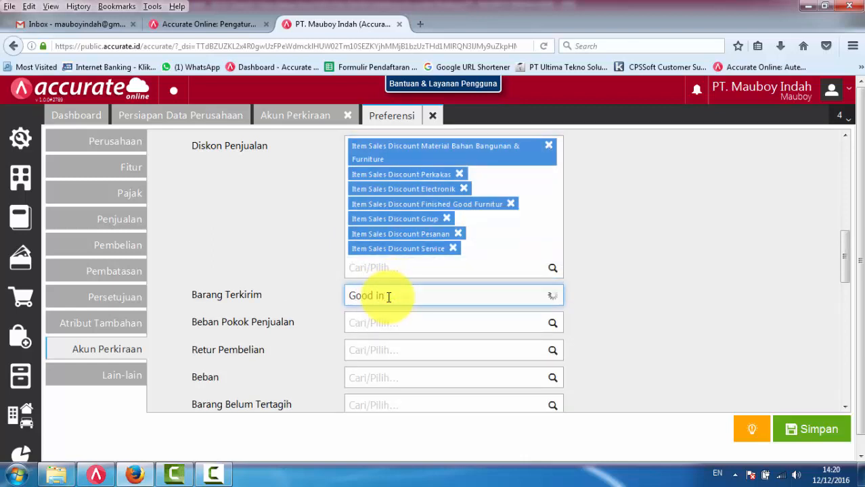
click(418, 320)
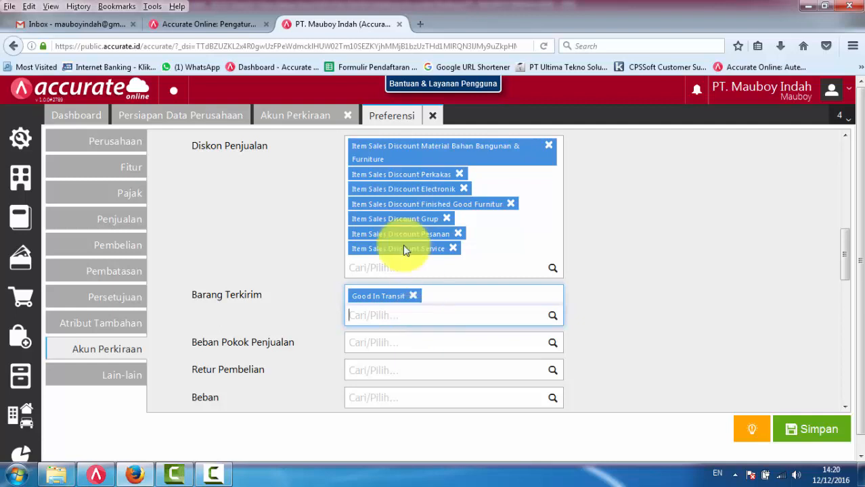
Set the Cost of Sales accounts for Material Bahan Bangunan & Furniture, Perkakas and Electronik as the Beban Pokok Penjualan accounts.
scroll(381, 240, up, 3)
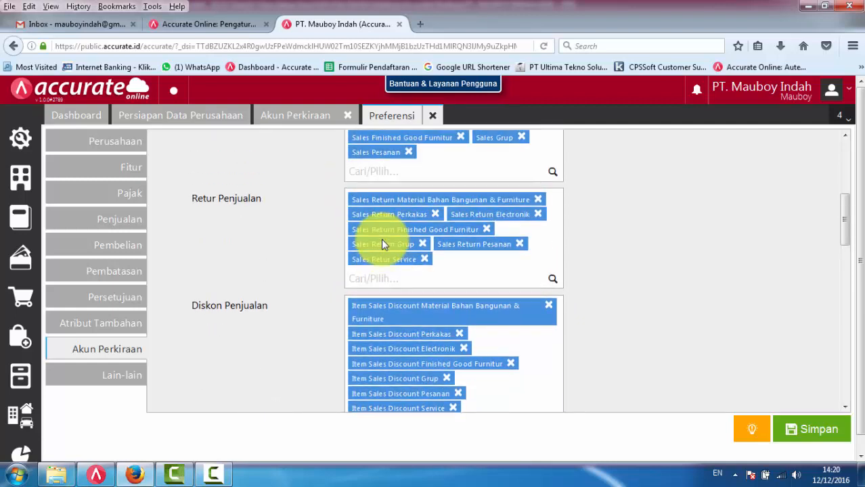
scroll(381, 244, up, 2)
scroll(381, 243, down, 5)
scroll(381, 245, down, 2)
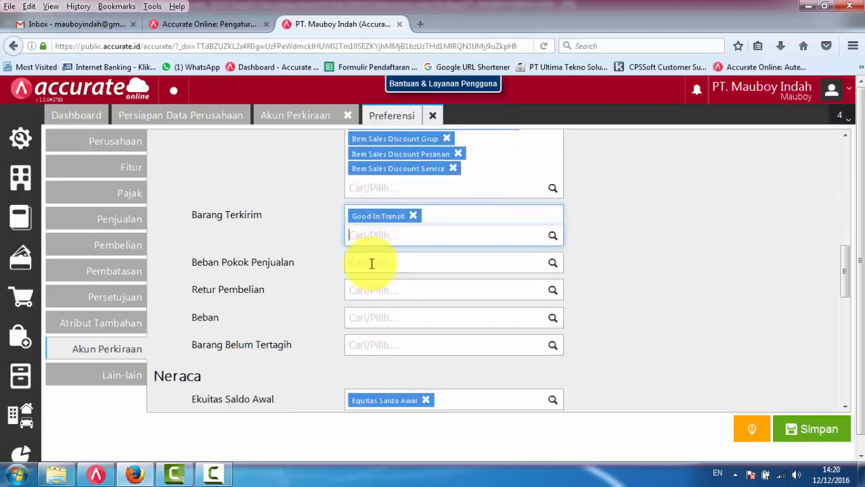
click(372, 263)
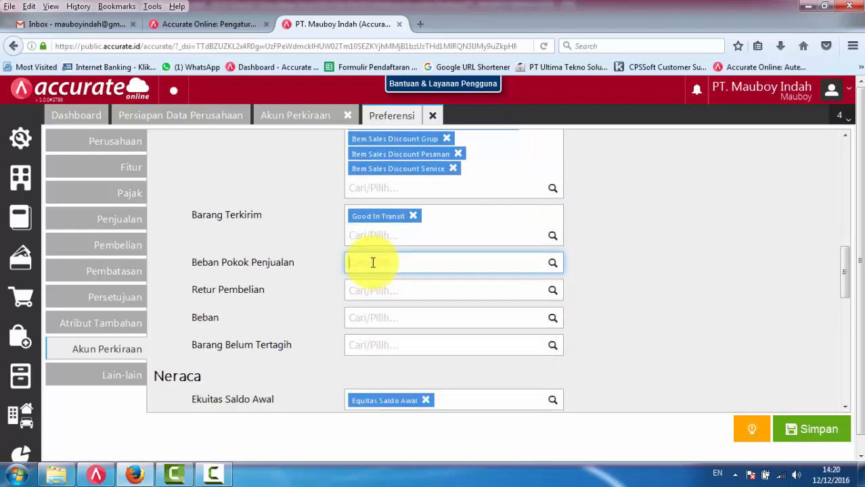
click(433, 300)
text(C)
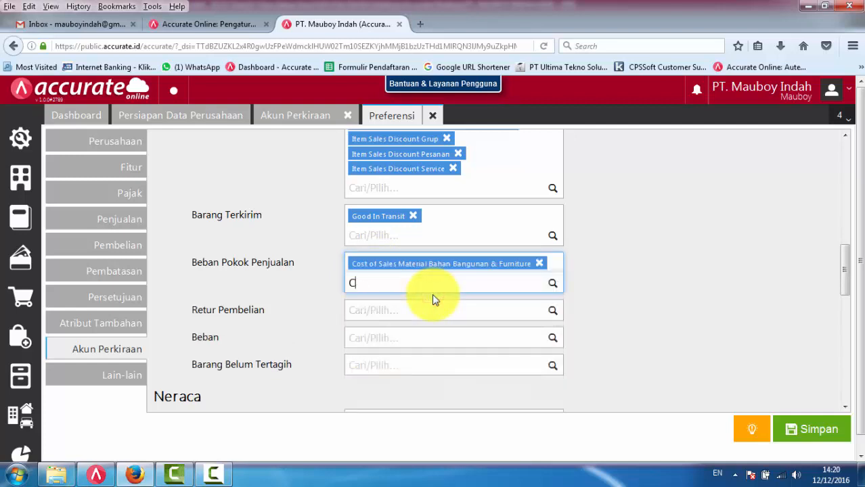
text(ost of sales)
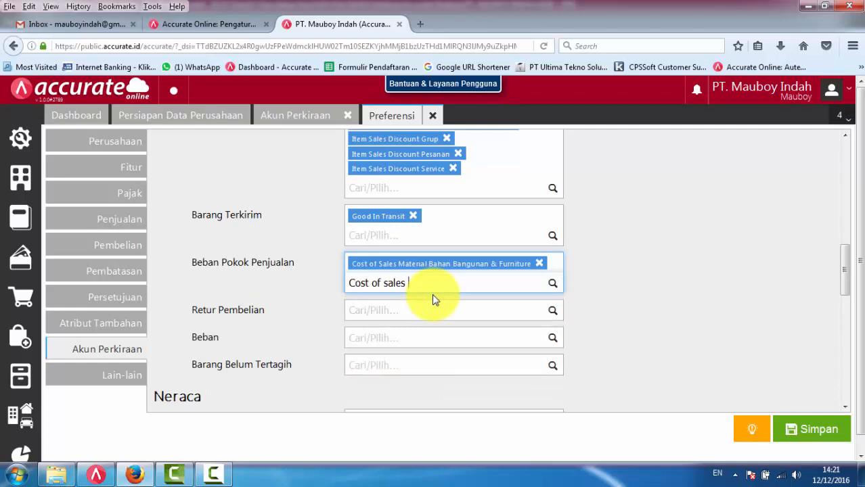
click(434, 308)
text(C)
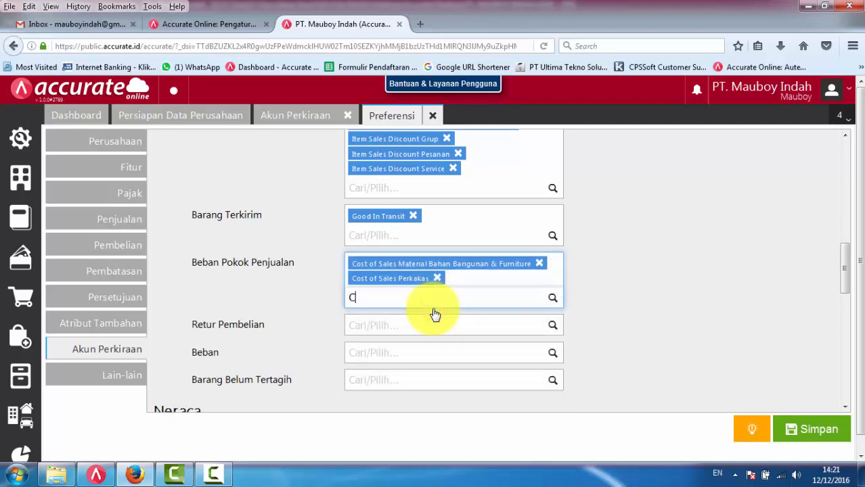
text(ost of sales)
click(435, 319)
Add Cost of Sales Finished Good Furnitur, Cost of Sales Pesanan and Cost of Sales Proyek to the Beban Pokok Penjualan accounts.
text(C)
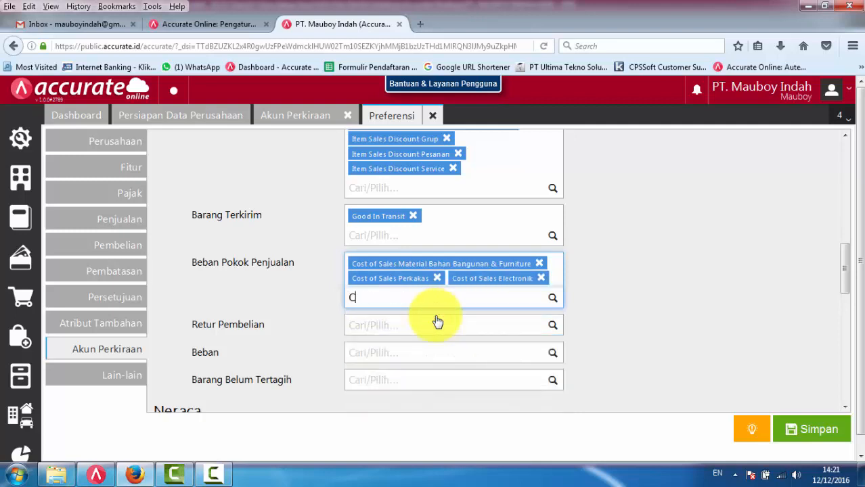
text(ost of sales)
click(436, 318)
text(Cost)
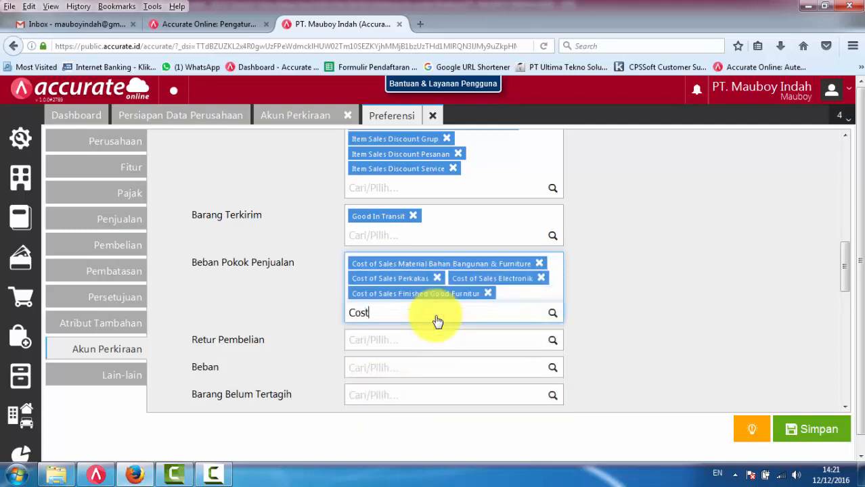
text( of sales)
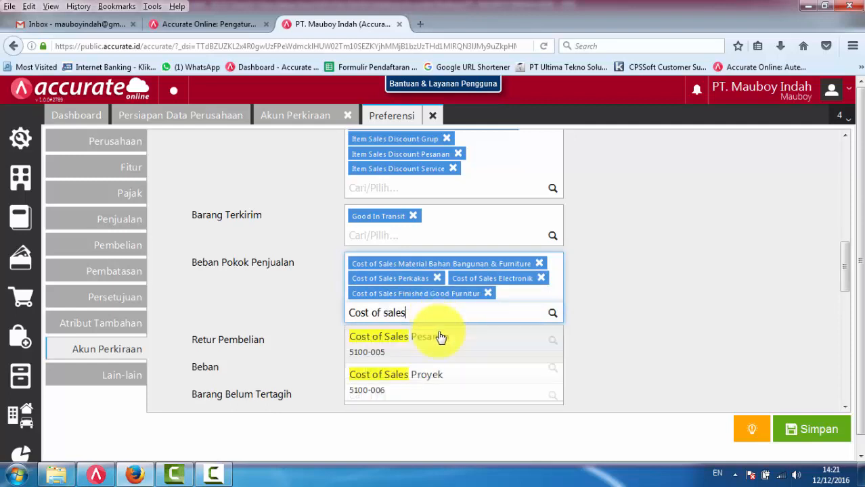
click(439, 336)
text(Cost of)
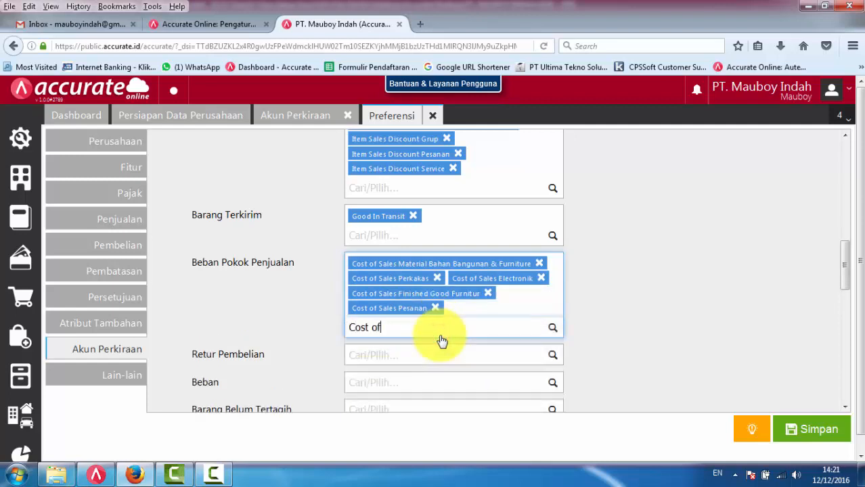
text( sale)
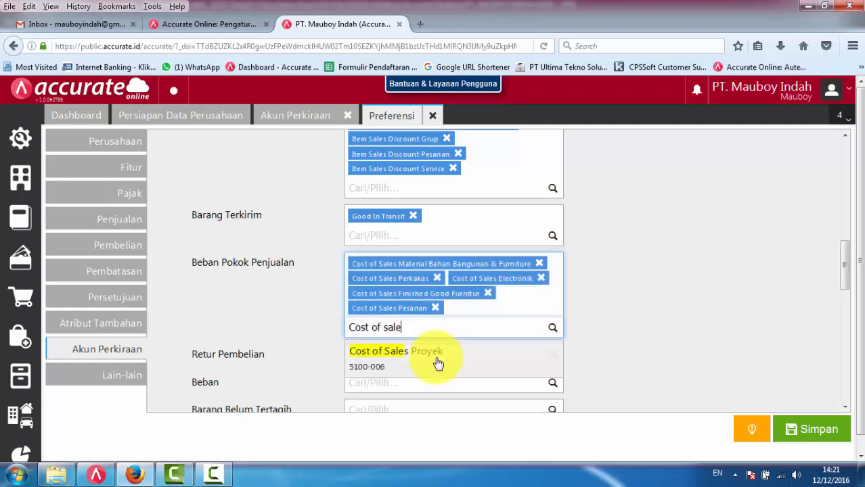
click(437, 356)
Set the Inventory accounts for Material Bangunan & Furniture, Perkakas and Elektronik as the Retur Pembelian accounts.
click(399, 354)
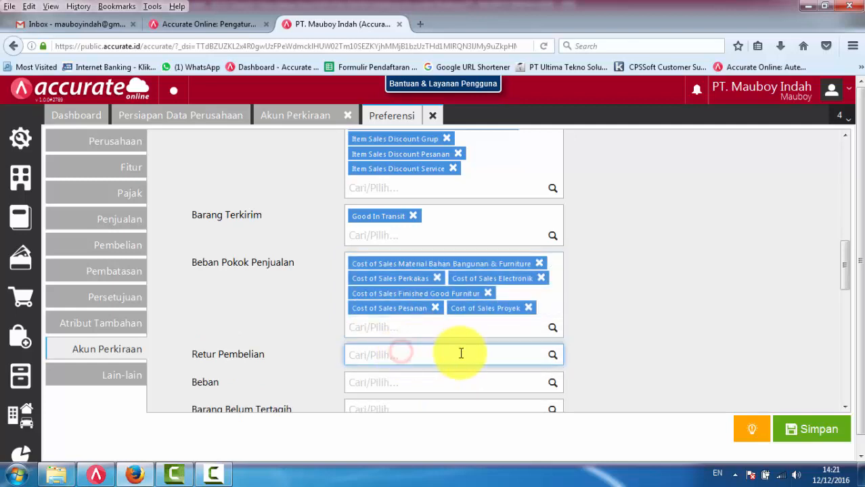
scroll(461, 353, up, 8)
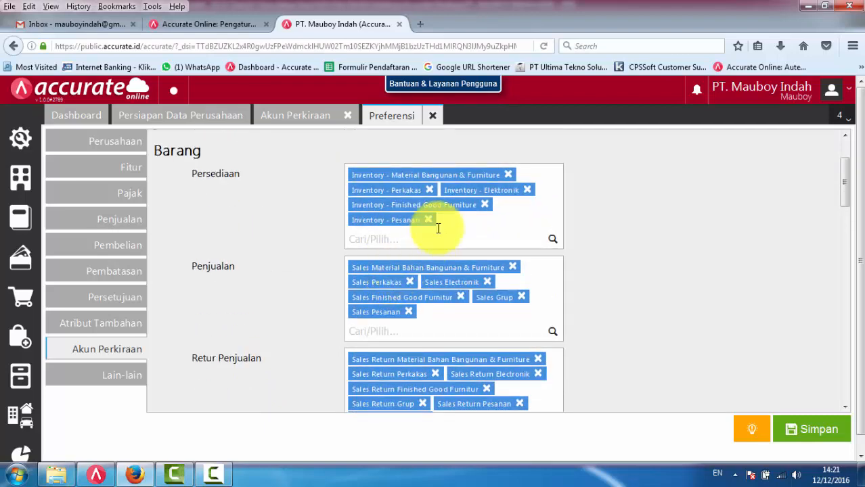
scroll(439, 227, down, 8)
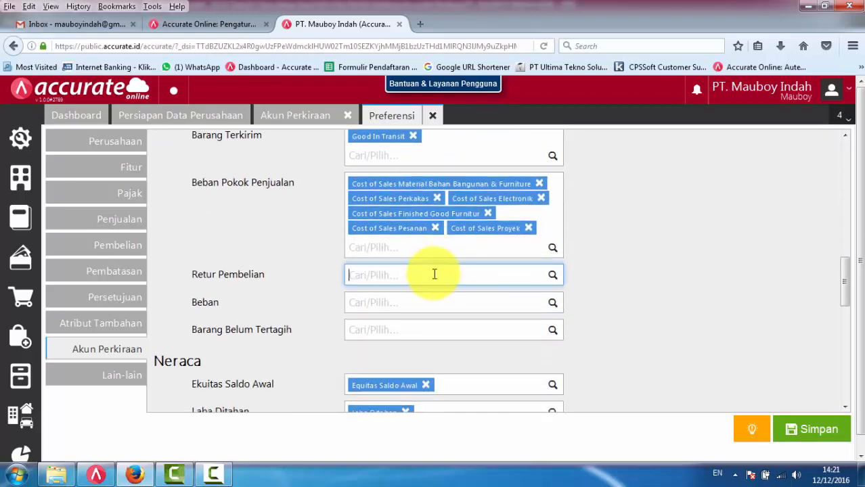
text(Inv)
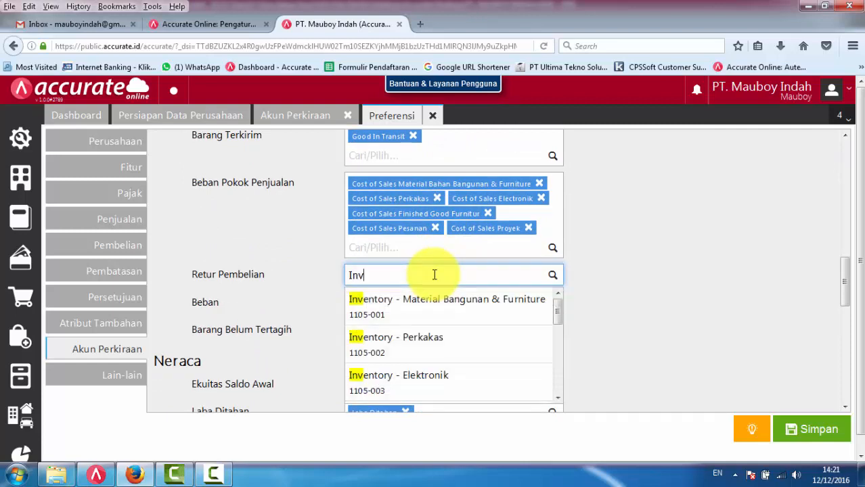
click(436, 300)
text(Inve)
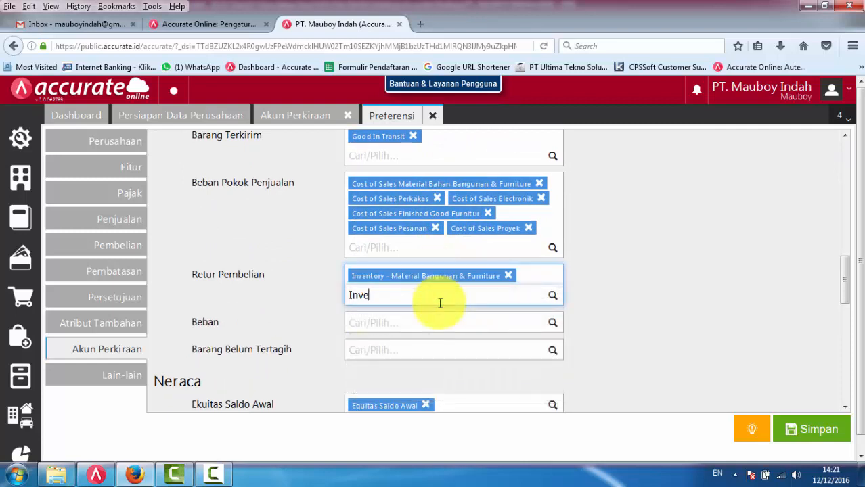
text(ntory -)
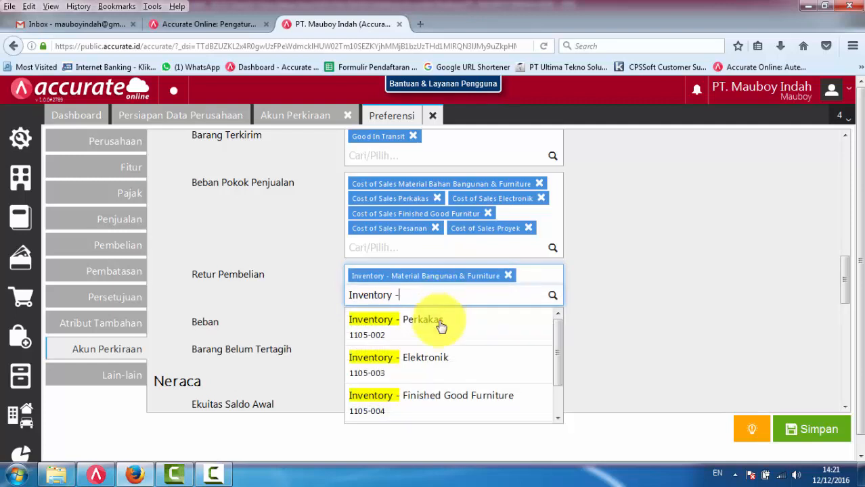
click(440, 321)
text(I)
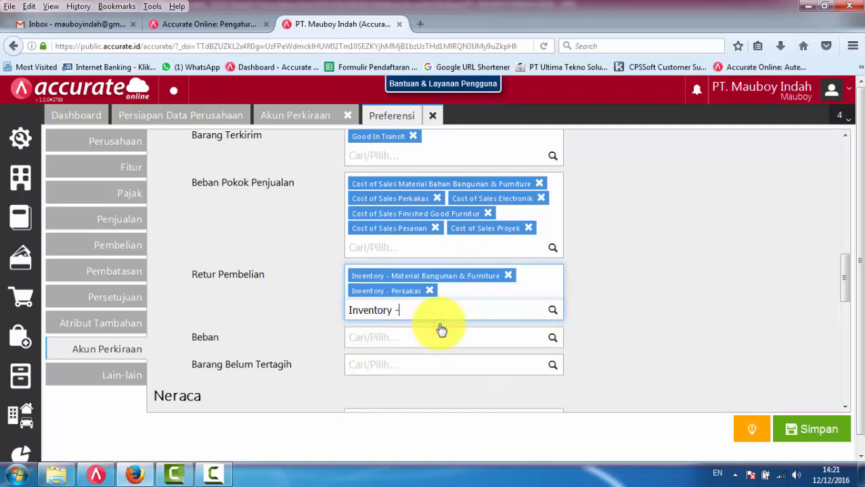
text(nventory -)
click(440, 332)
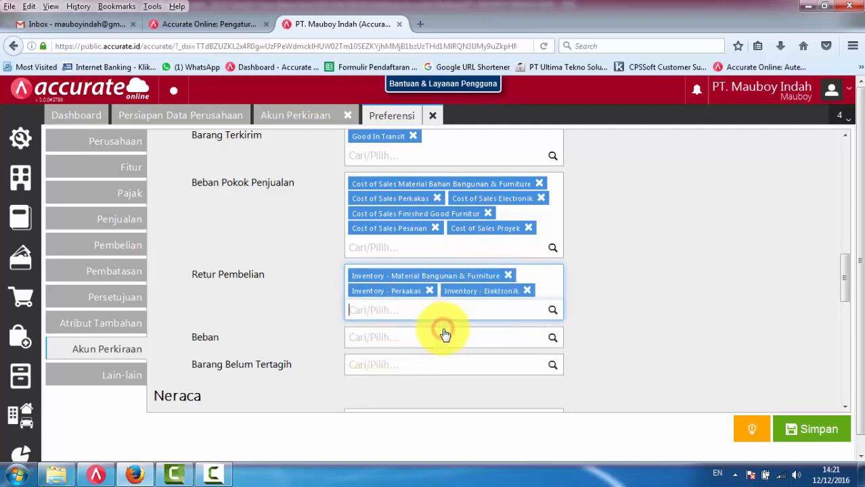
Add Inventory - Finished Good Furniture and Inventory - Pesanan to the Retur Pembelian accounts, leaving no search text in the field.
text(Inventory)
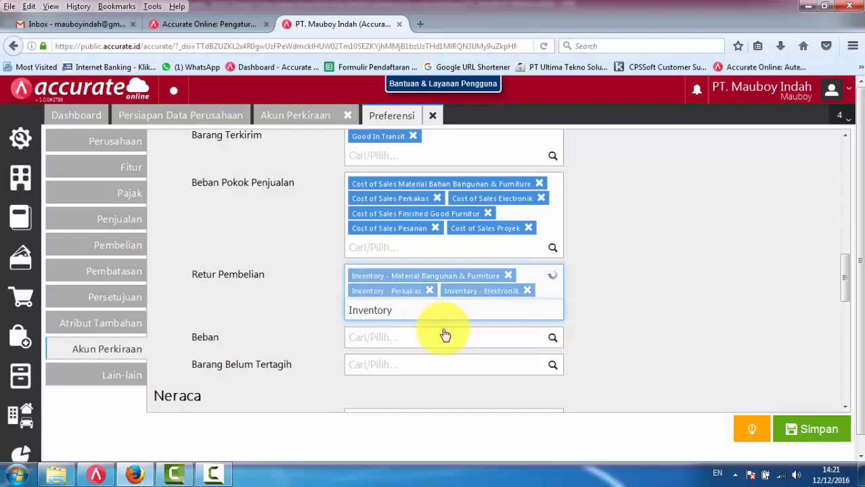
click(450, 336)
text(Invent)
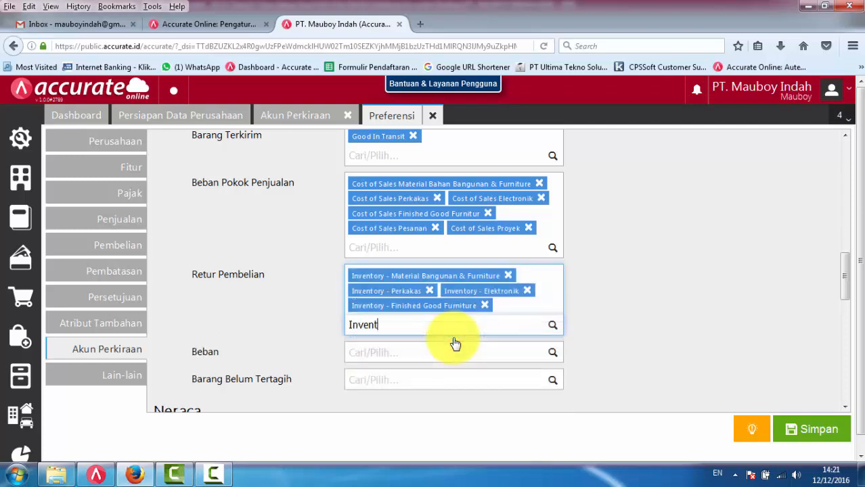
click(450, 352)
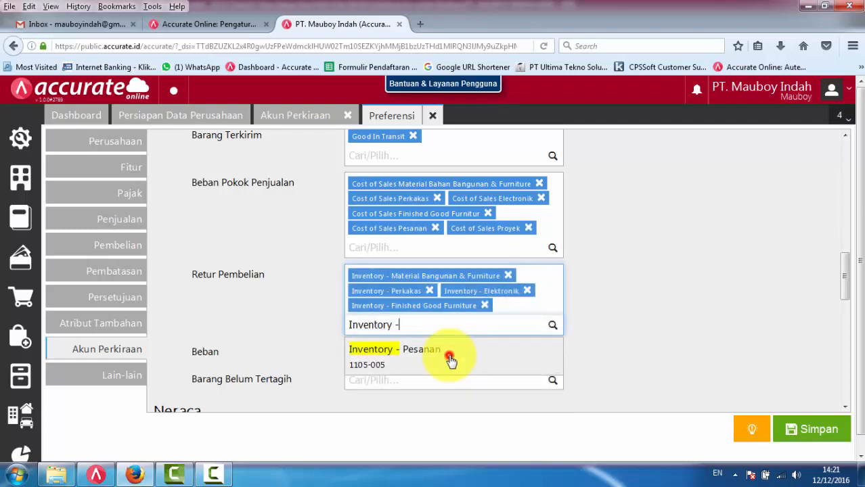
text(In)
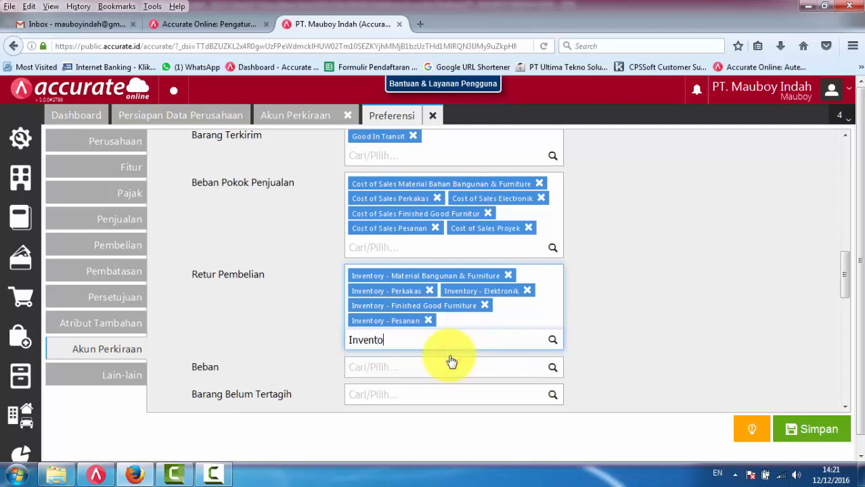
text(vento)
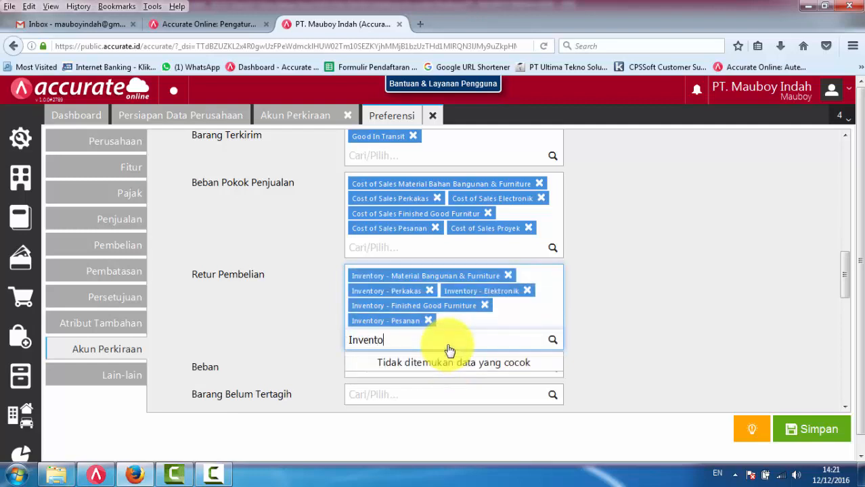
drag(447, 345, 313, 343)
key(BackSpace)
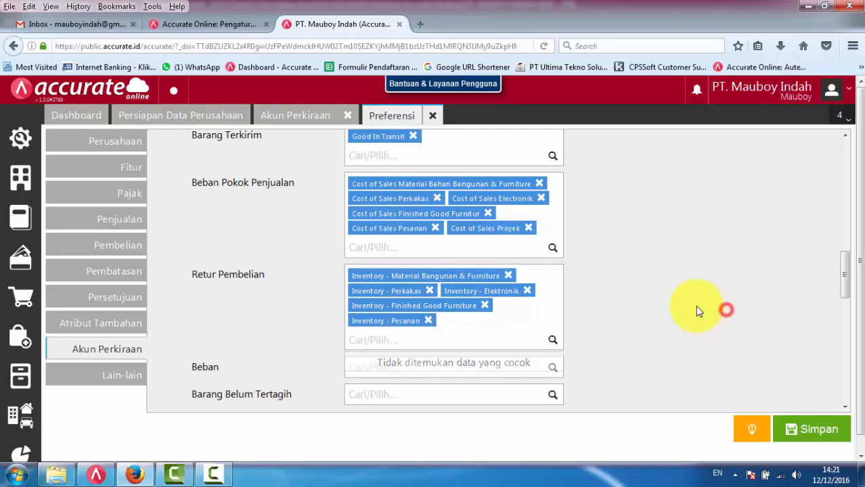
click(634, 342)
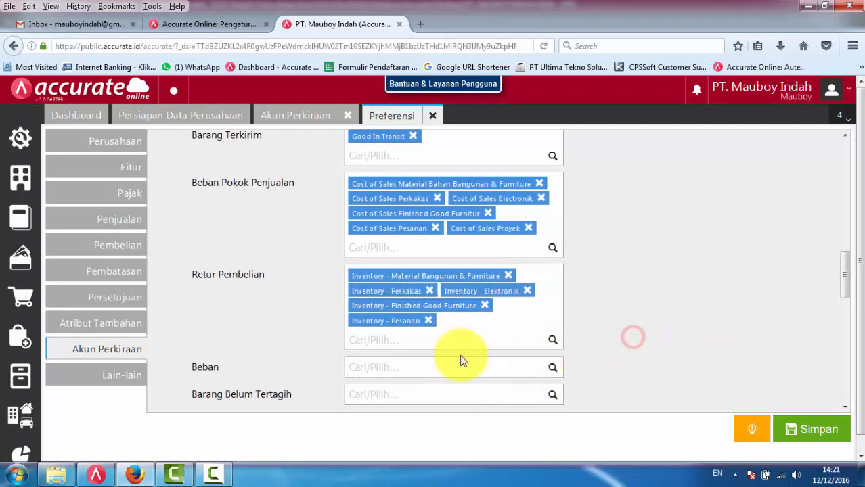
Set Miscellaneous General/Adm Expense as the Beban account.
click(552, 370)
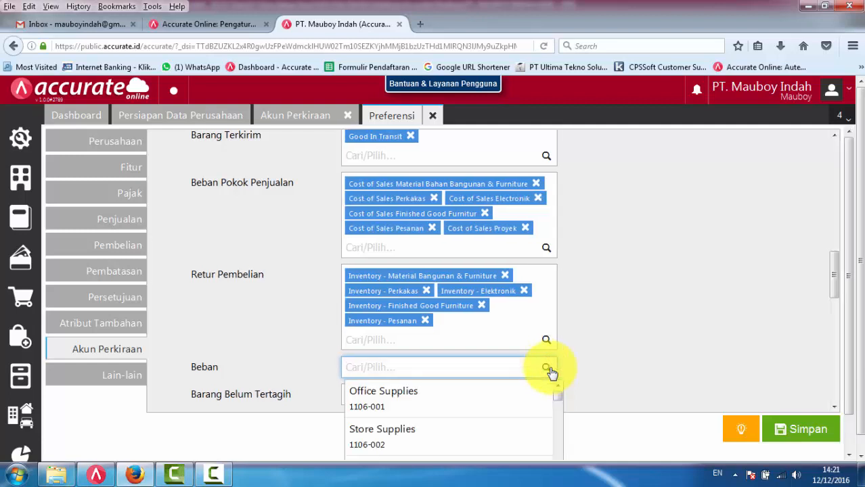
text(m)
text(icsl)
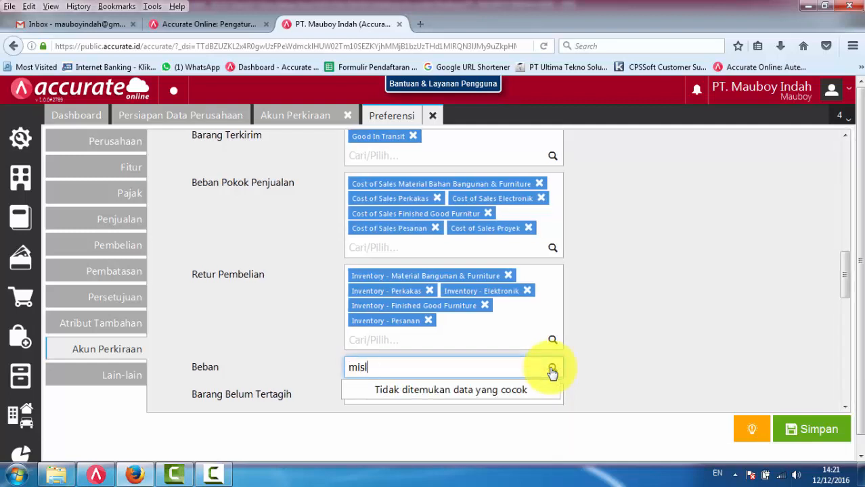
text(ce)
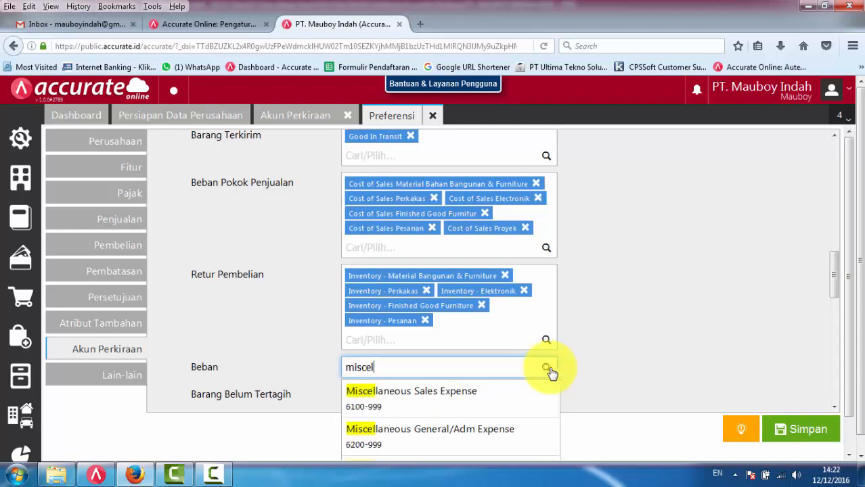
scroll(595, 348, down, 2)
click(472, 439)
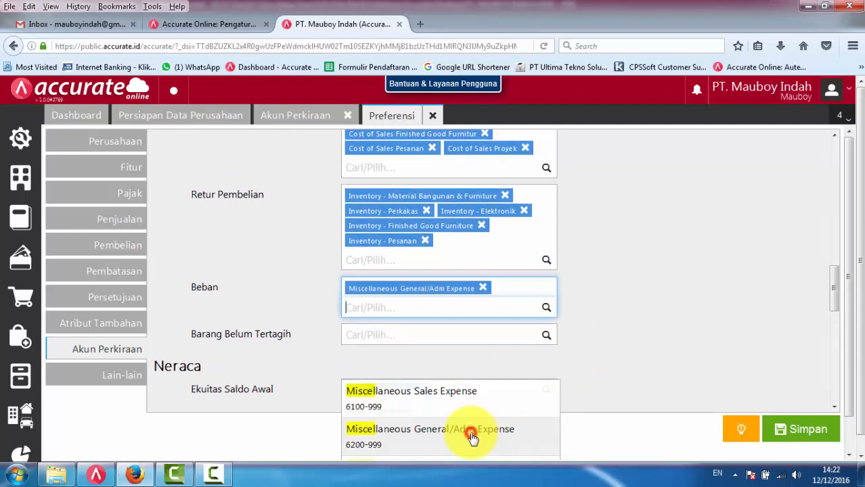
Set Unbilled Receive Inventory from Vend as the Barang Belum Tertagih account and save the preferences.
click(393, 335)
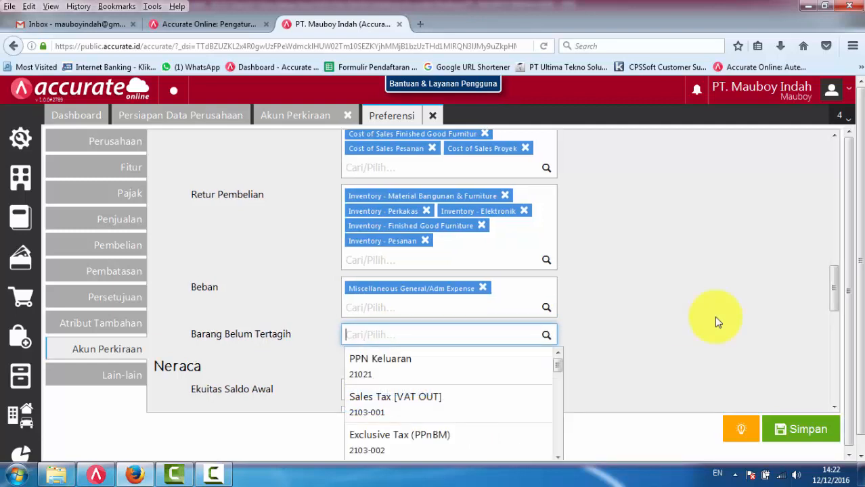
text(unbill)
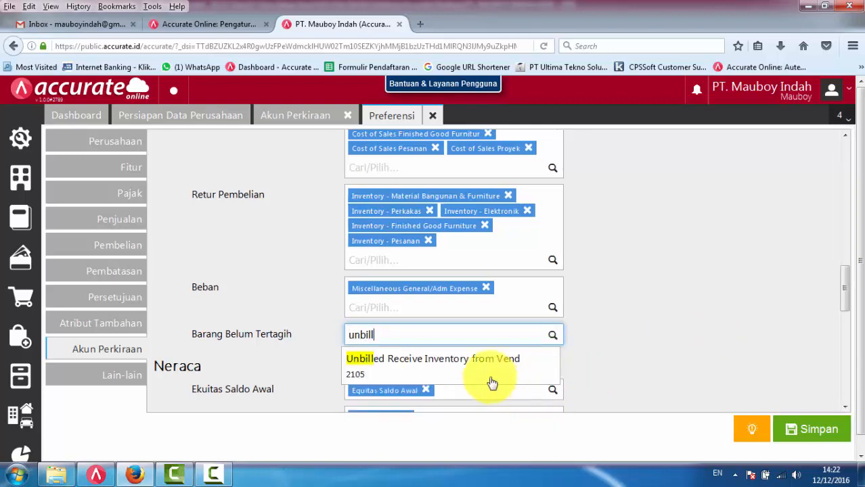
click(484, 370)
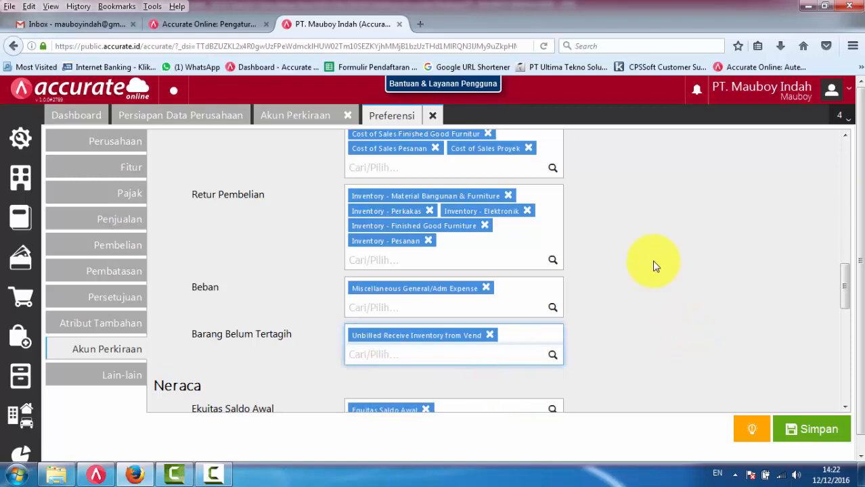
scroll(654, 266, up, 15)
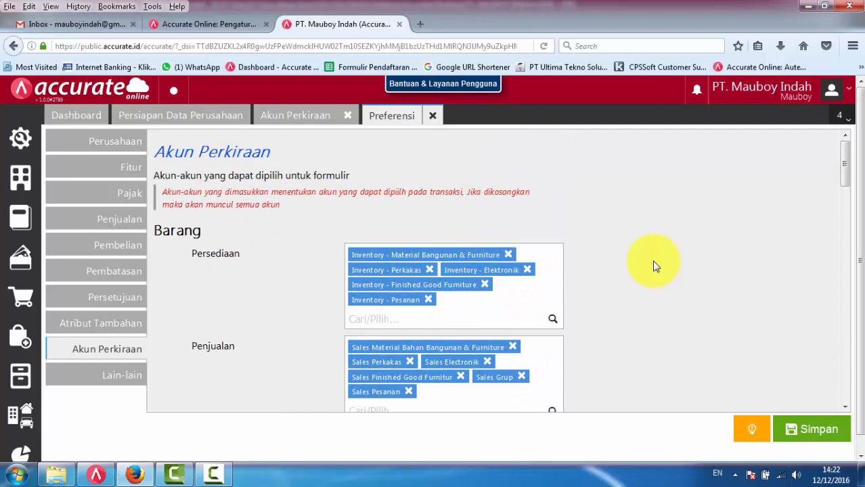
click(827, 433)
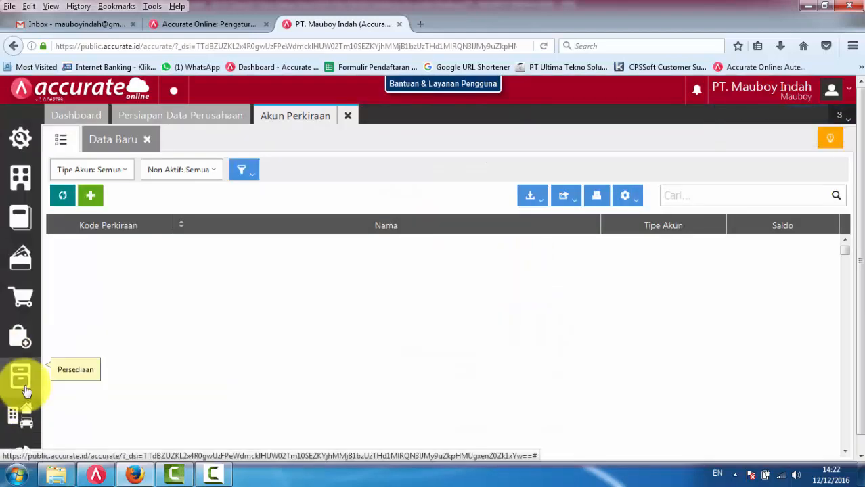
Open a new Barang & Jasa item and examine its default accounts and the choices available for its Persediaan account.
click(25, 389)
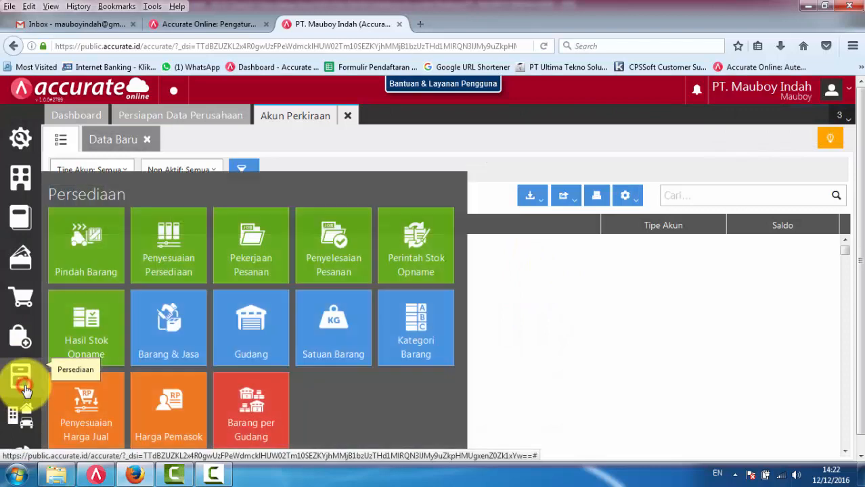
click(172, 327)
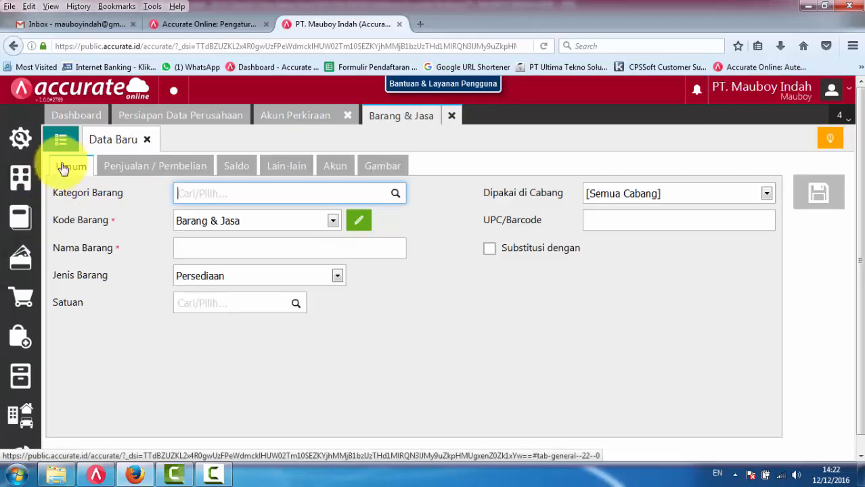
click(331, 172)
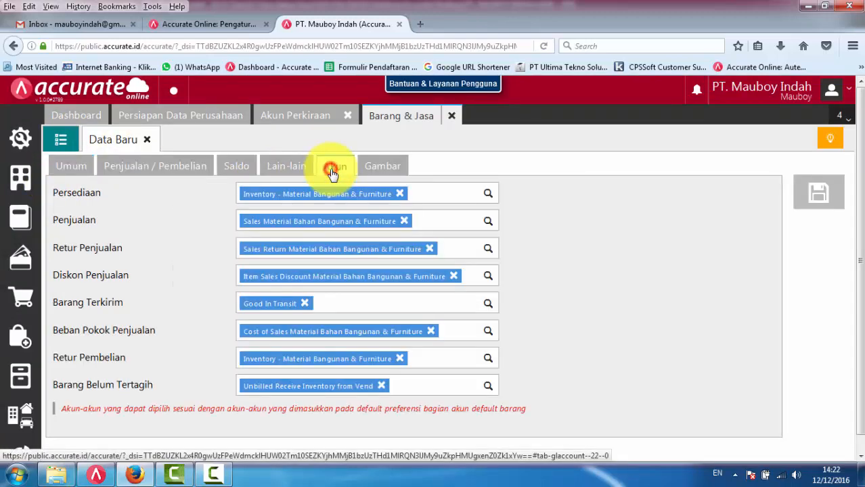
click(488, 196)
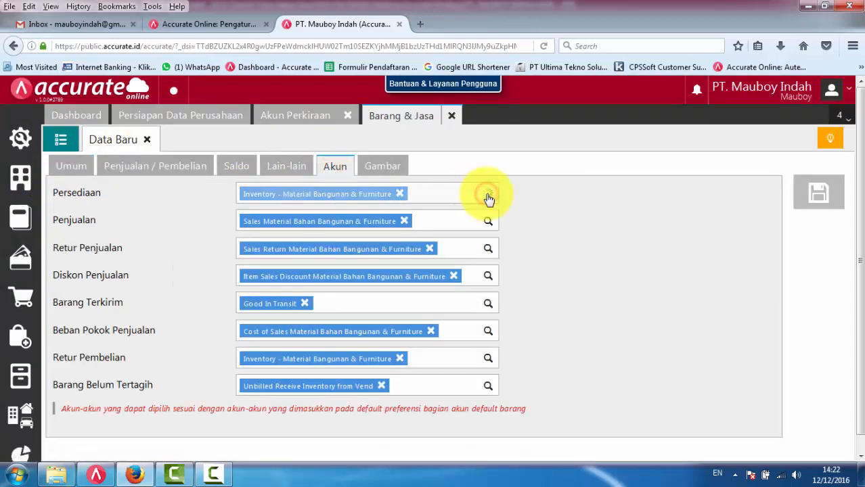
drag(493, 226, 482, 297)
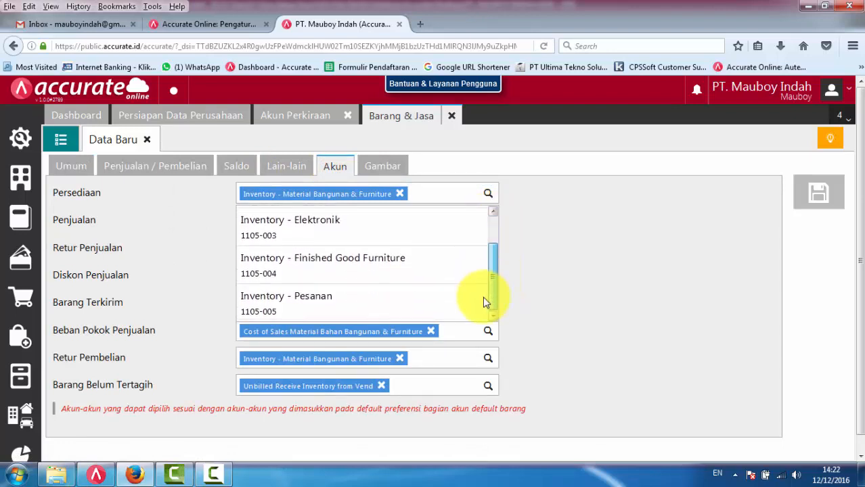
Switch to ACCURATE 5 to examine the item's Inventory Account, and return to Accurate Online in the browser.
click(96, 477)
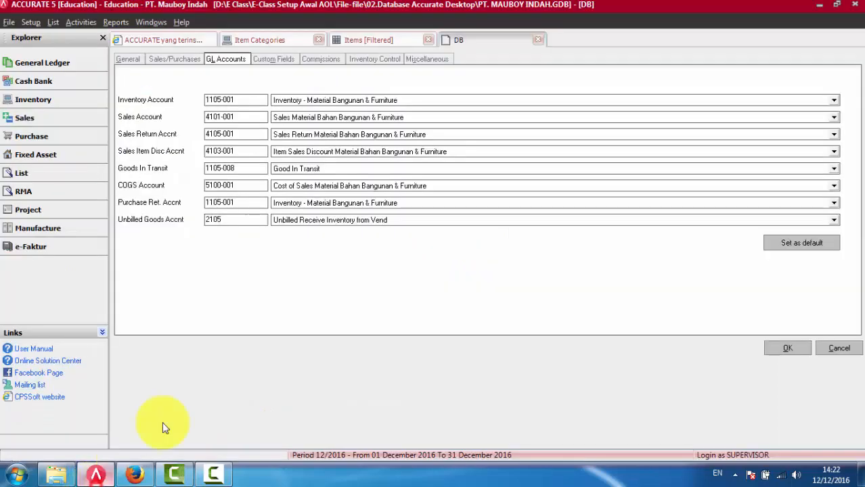
click(338, 100)
mouse_move(436, 139)
mouse_down()
mouse_move(437, 162)
mouse_move(436, 130)
mouse_up()
click(258, 425)
click(138, 476)
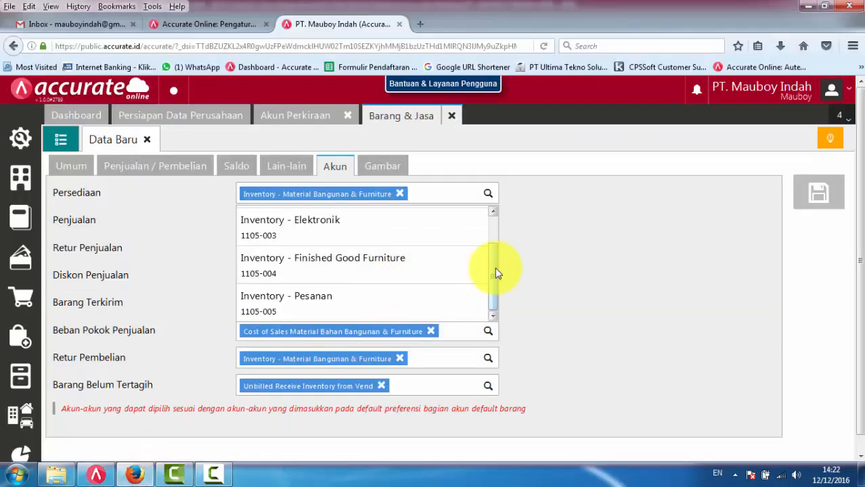
Try Inventory - Elektronik as the new item's Persediaan account and discard the unsaved item.
drag(495, 267, 493, 237)
click(525, 123)
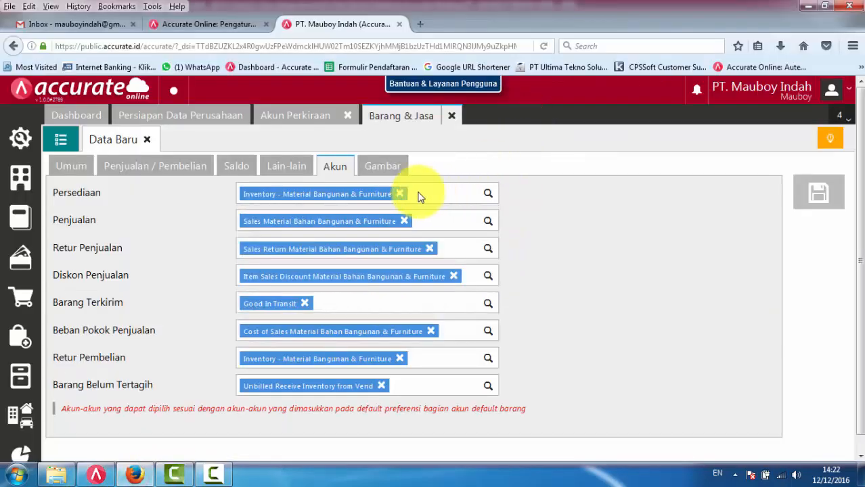
click(487, 195)
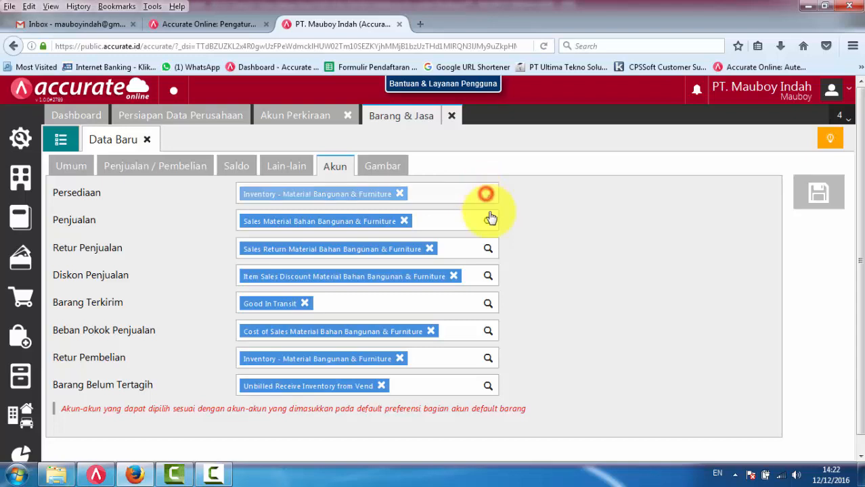
drag(493, 226, 398, 236)
click(398, 235)
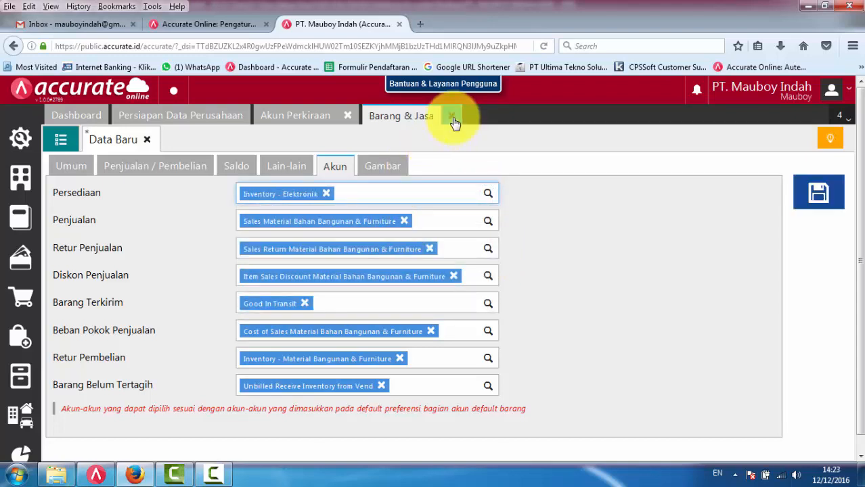
click(147, 142)
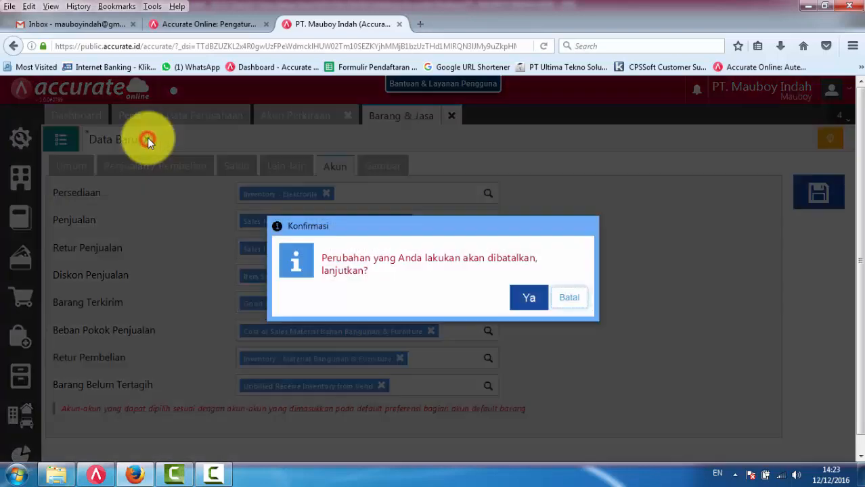
click(526, 298)
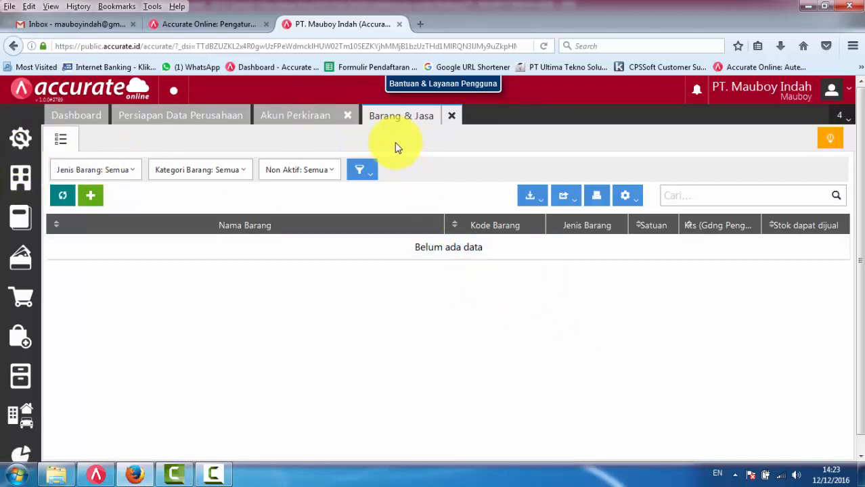
Review the default item accounts in Preferensi, and close both Preferensi and Barang & Jasa.
click(18, 145)
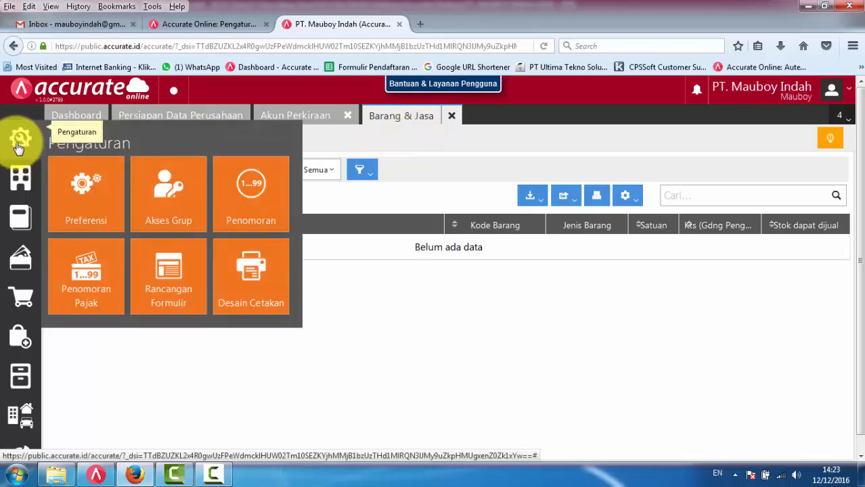
click(84, 196)
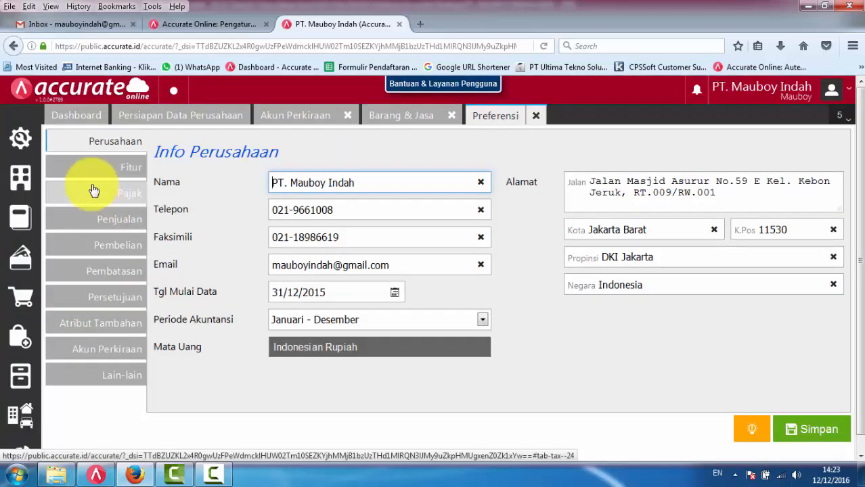
click(122, 349)
scroll(617, 265, down, 10)
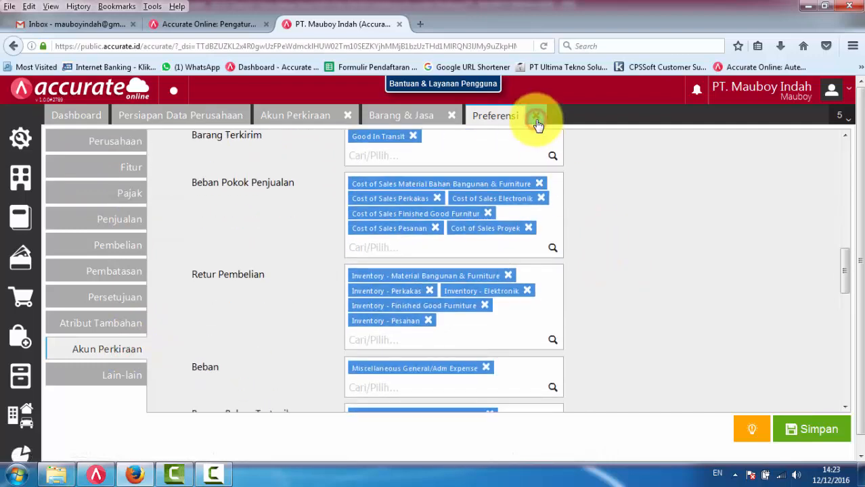
click(535, 117)
click(451, 118)
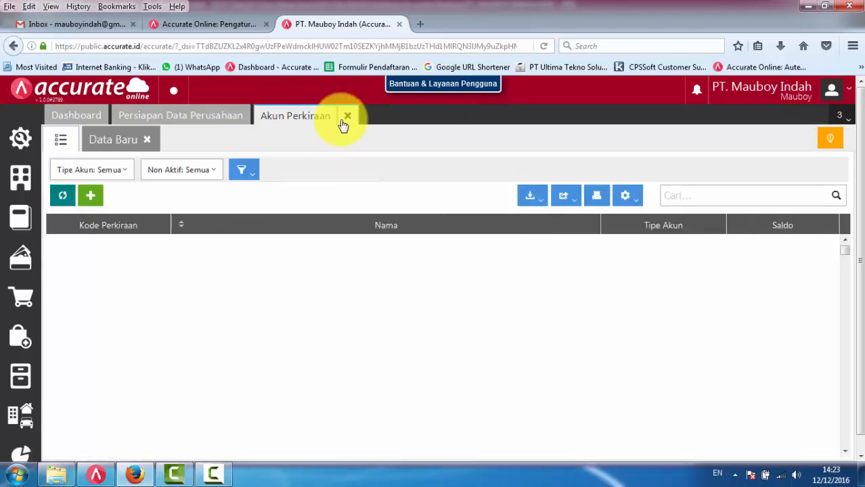
Return to Akun Perkiraan and check the item's GL accounts in ACCURATE 5 before going back to the browser.
click(304, 117)
click(65, 144)
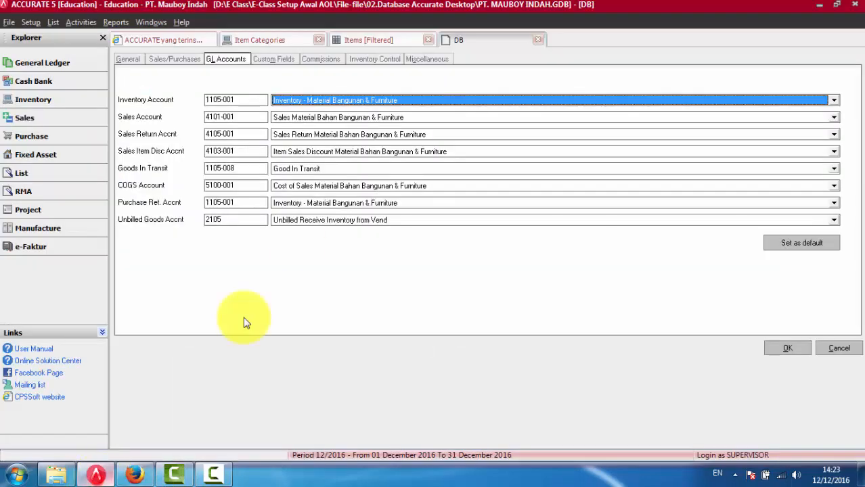
click(96, 474)
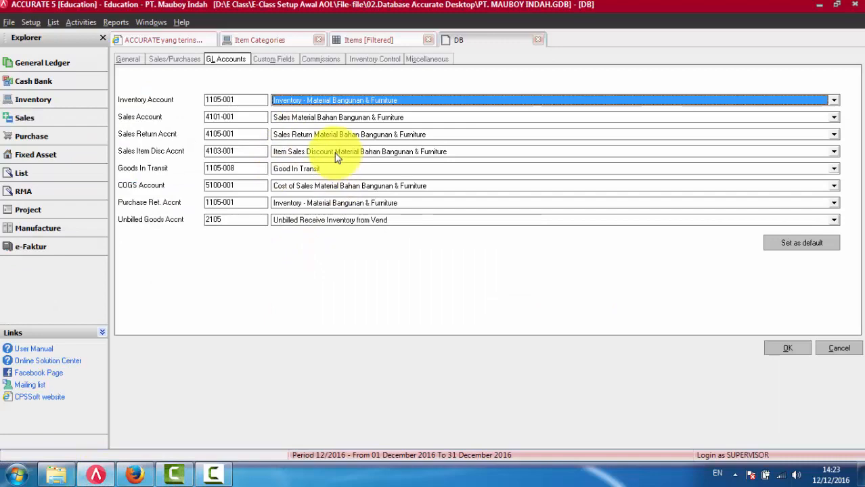
click(134, 473)
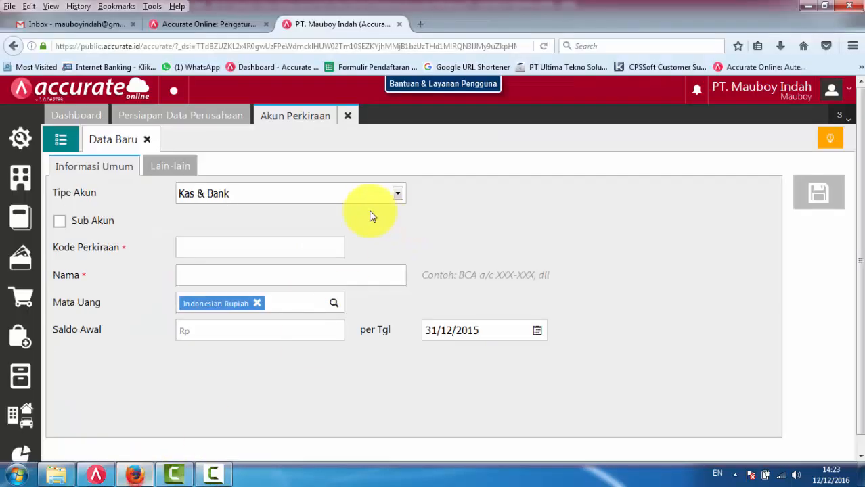
Delete the Persediaan Barang account from the Akun Perkiraan list, confirm the deletion and return to the list.
click(60, 139)
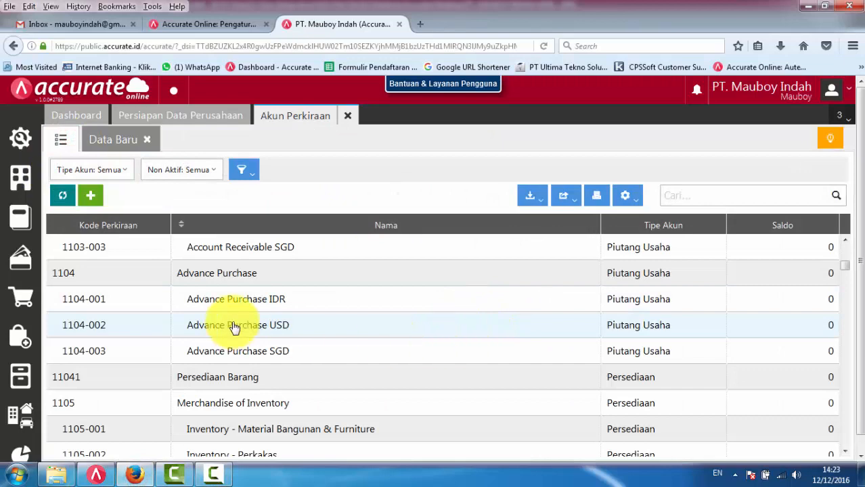
scroll(228, 324, down, 2)
scroll(228, 324, up, 2)
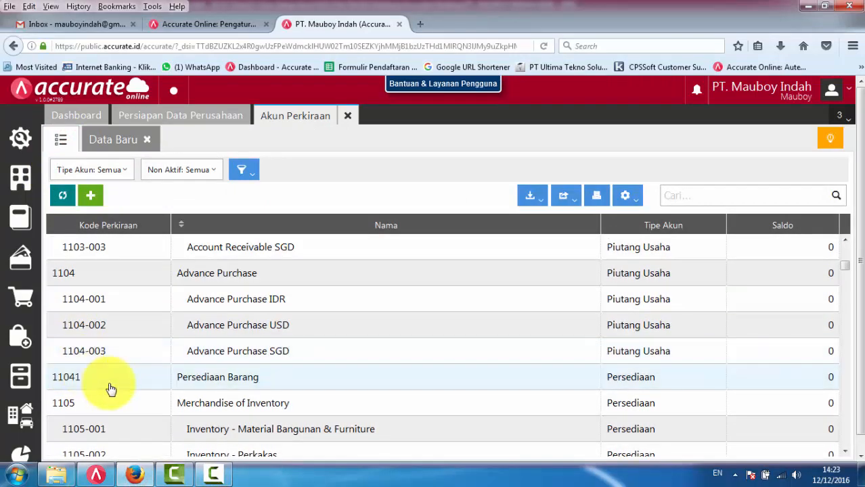
click(195, 383)
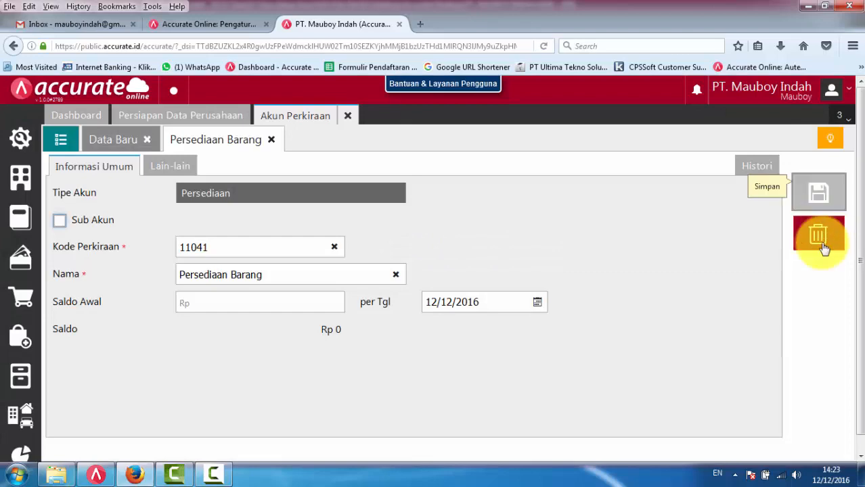
click(823, 249)
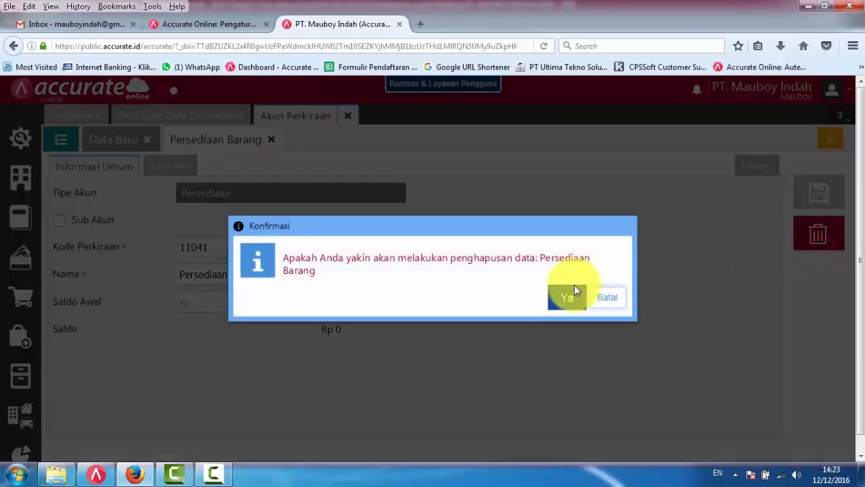
click(567, 296)
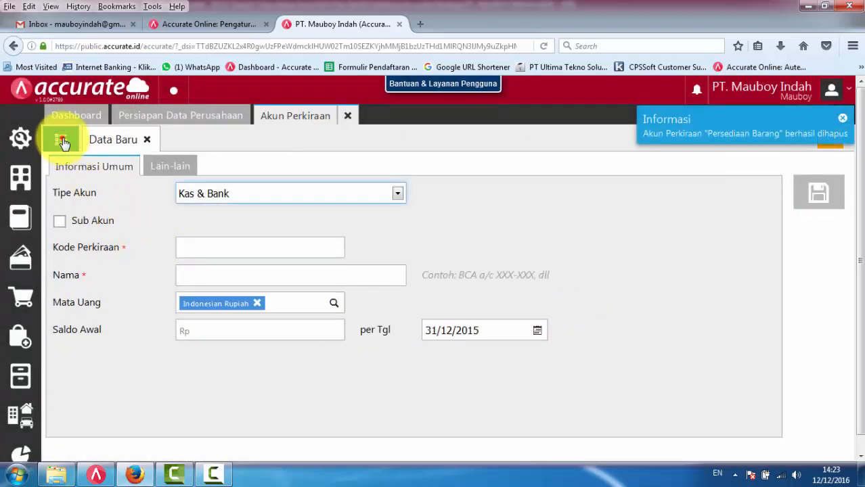
click(61, 140)
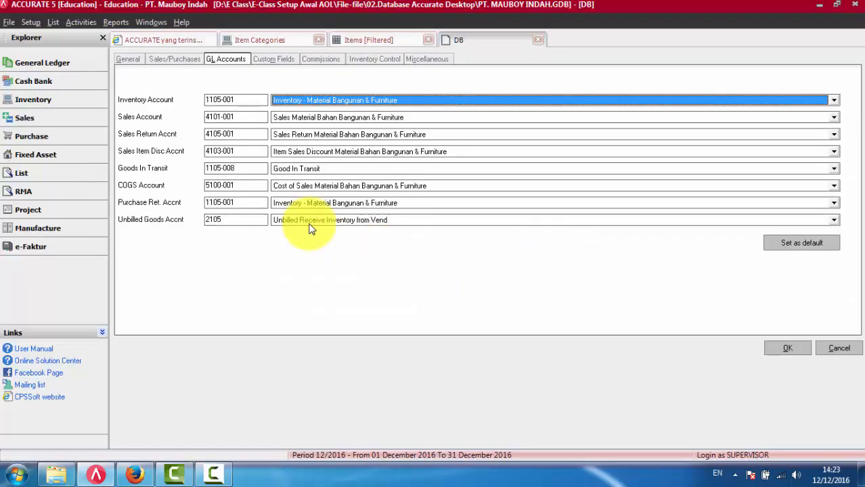
Examine the item's sales, return, discount, transit and unbilled goods account codes in ACCURATE 5, and return to Accurate Online.
click(246, 122)
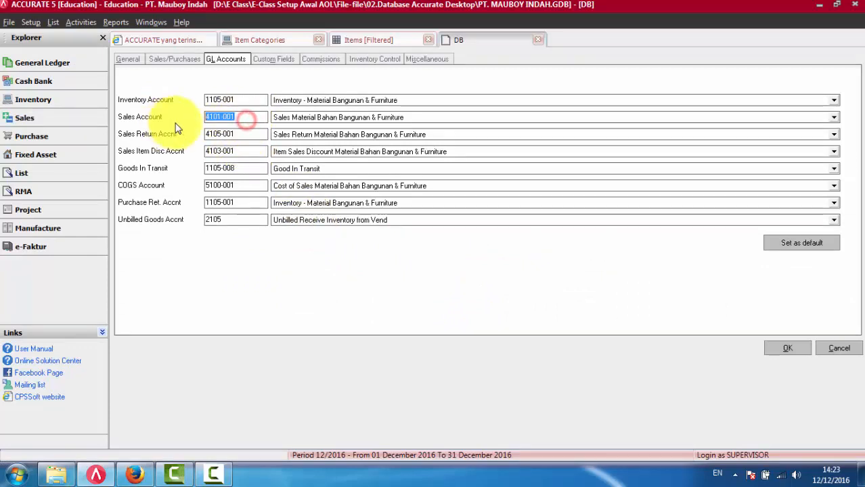
click(253, 134)
click(242, 168)
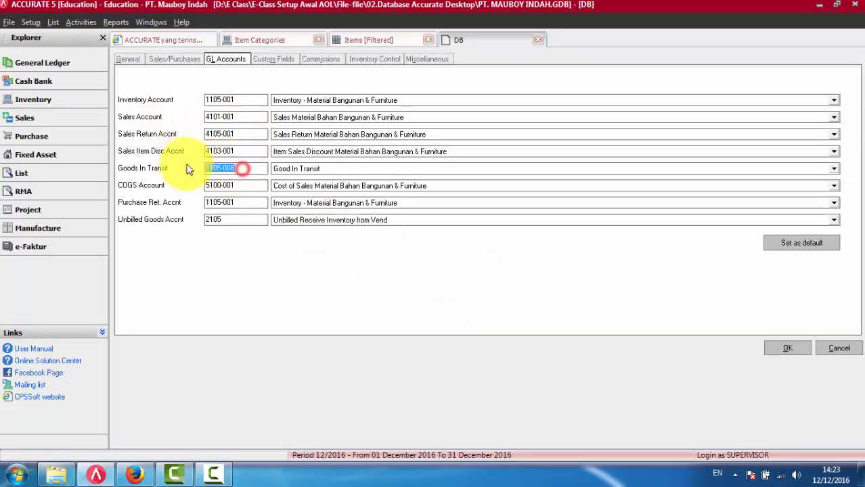
click(252, 147)
click(247, 203)
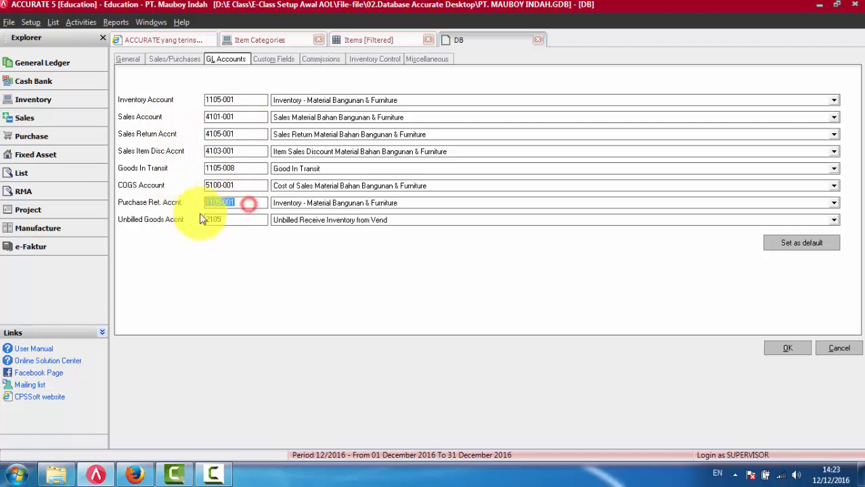
click(232, 218)
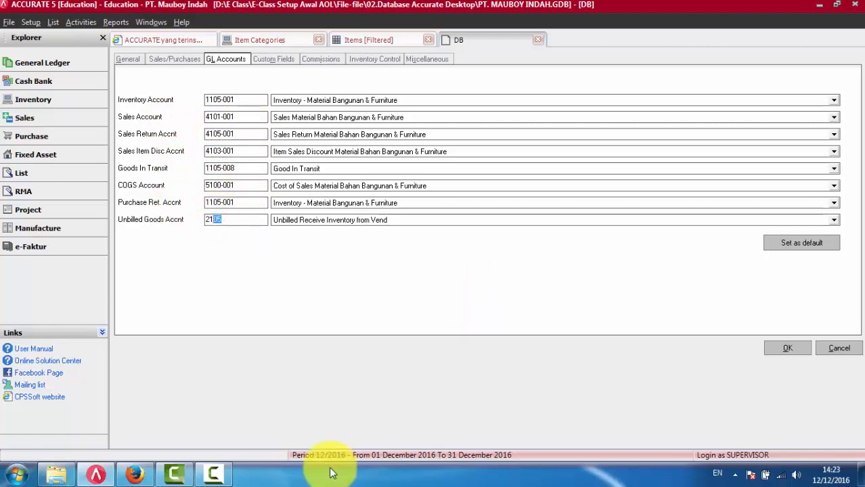
click(135, 474)
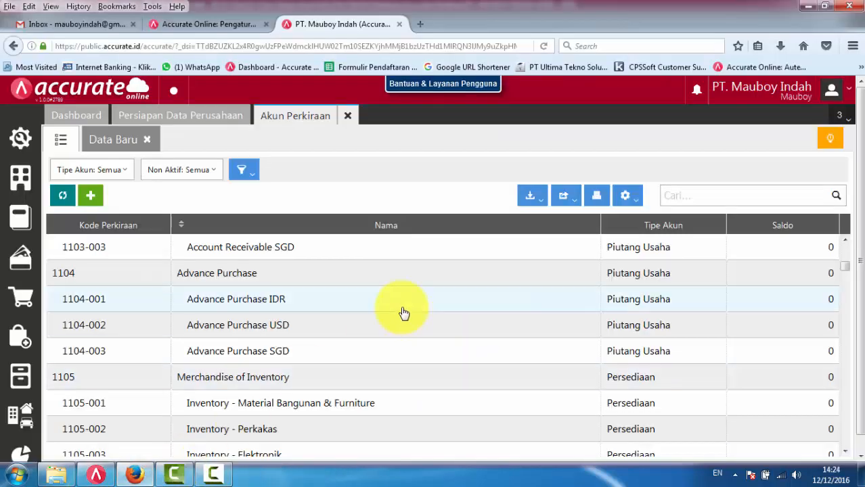
Delete the Barang Terkirim account from Akun Perkiraan, confirm the deletion and return to the account list.
scroll(404, 312, down, 3)
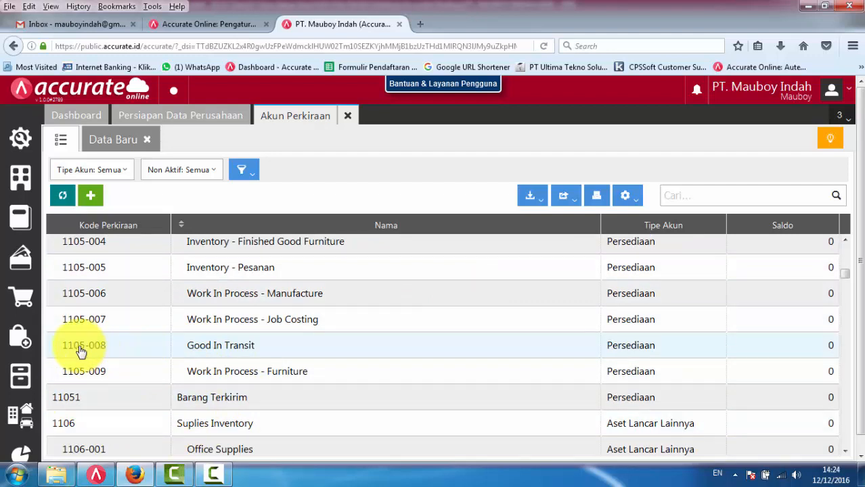
double_click(134, 404)
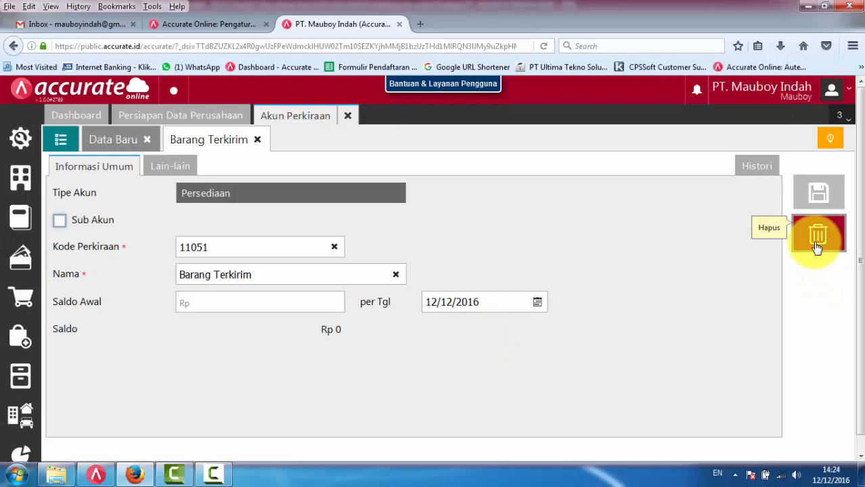
click(816, 237)
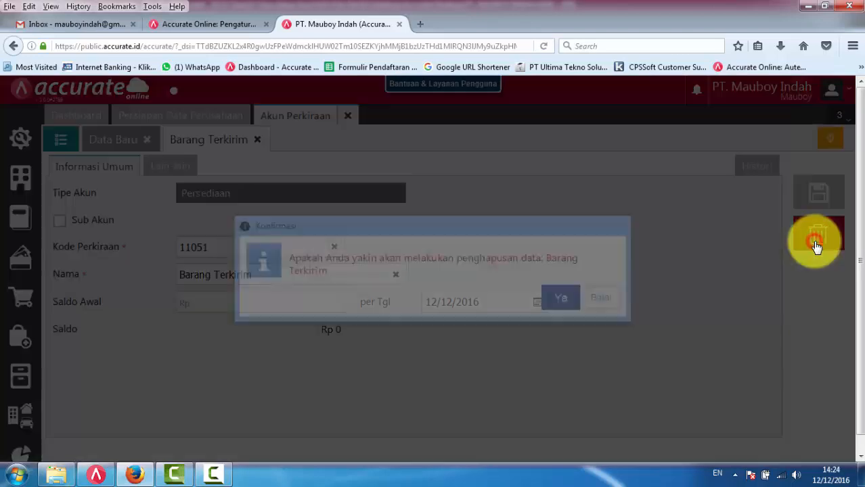
click(562, 297)
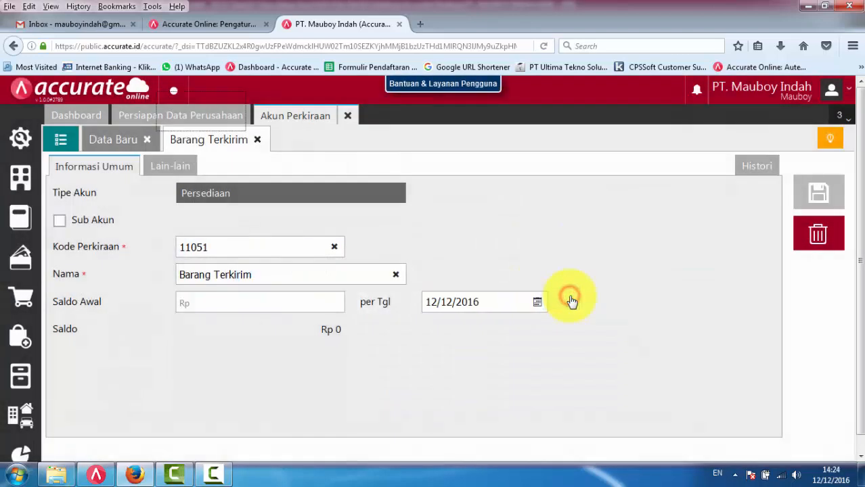
click(60, 140)
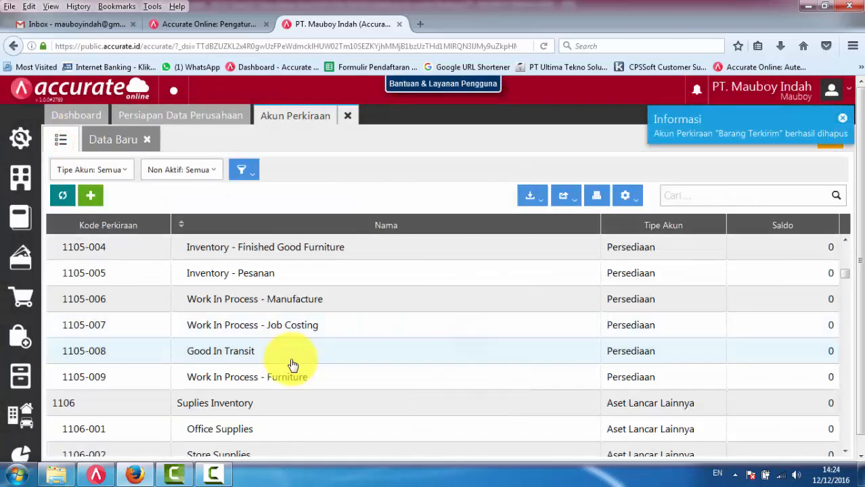
Examine the asset and liability accounts in Akun Perkiraan, check the item's Unbilled Goods account in ACCURATE 5, and return to Accurate Online.
scroll(291, 366, down, 5)
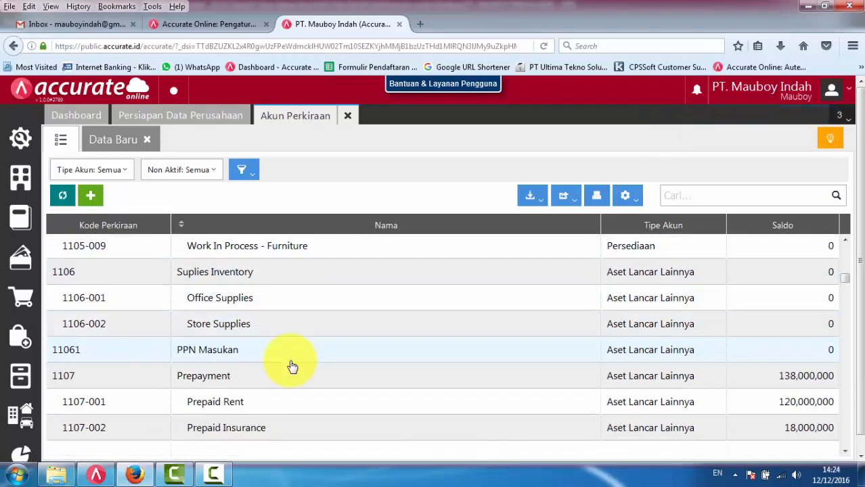
scroll(291, 367, down, 2)
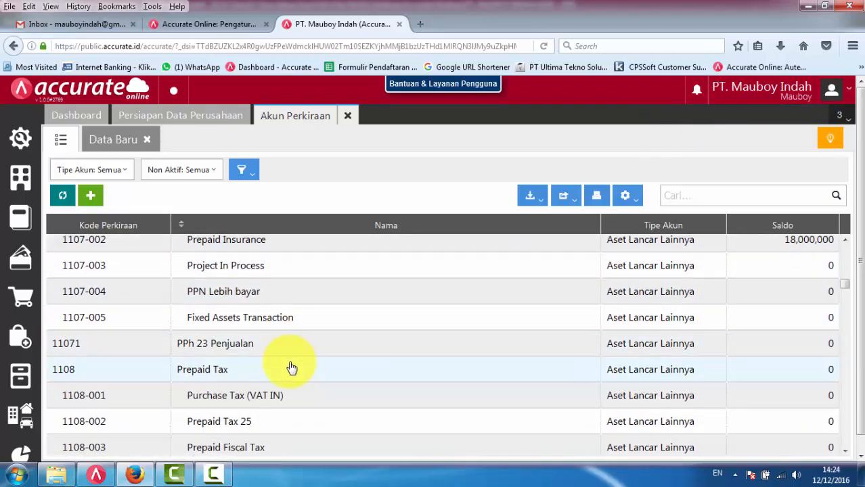
scroll(291, 368, down, 3)
scroll(291, 367, down, 4)
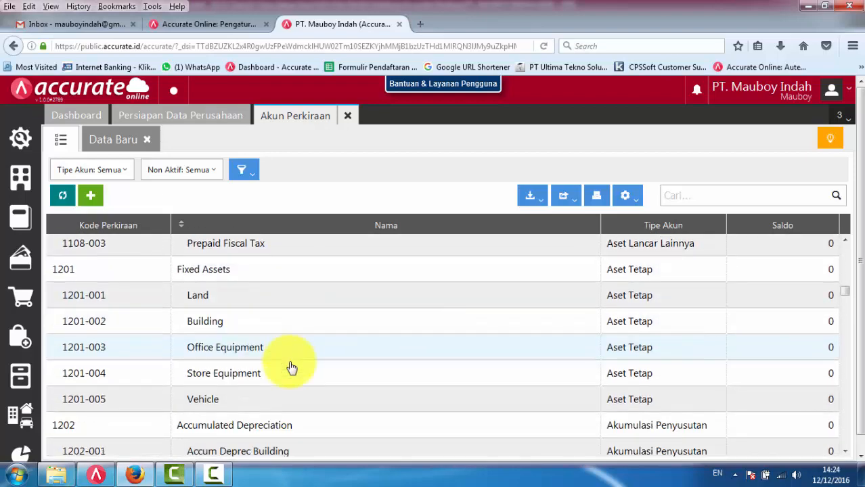
scroll(291, 368, down, 1)
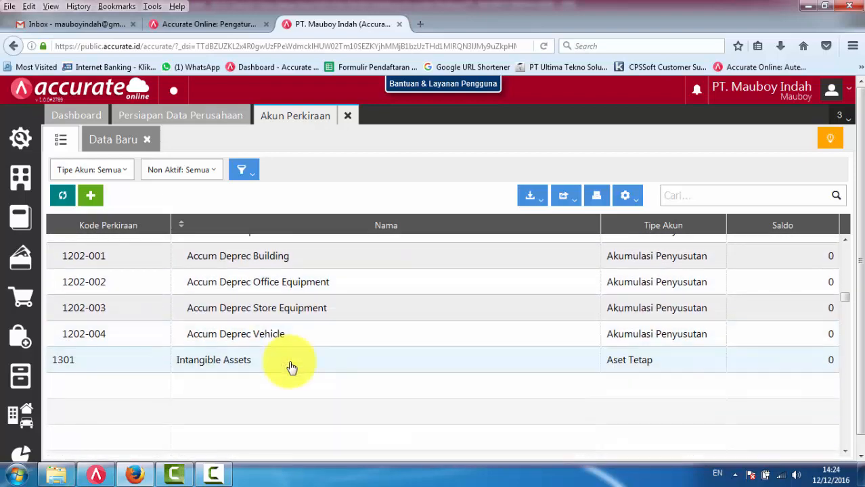
scroll(291, 367, down, 2)
scroll(291, 367, down, 4)
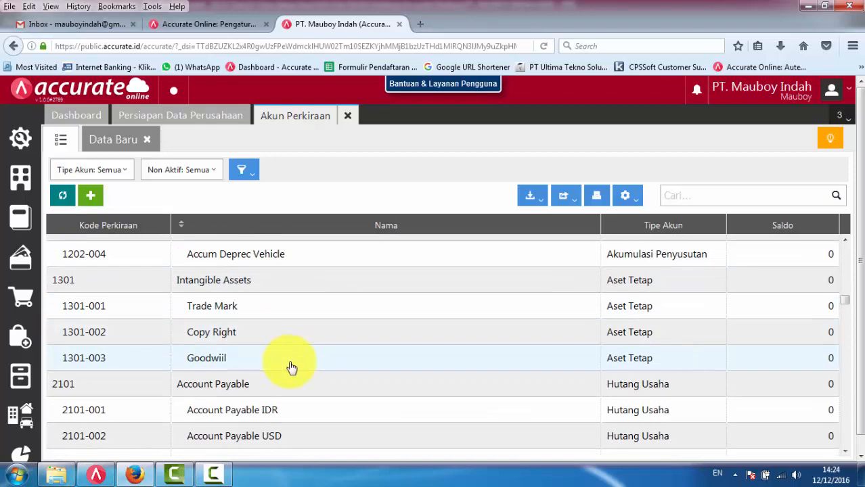
scroll(291, 367, down, 1)
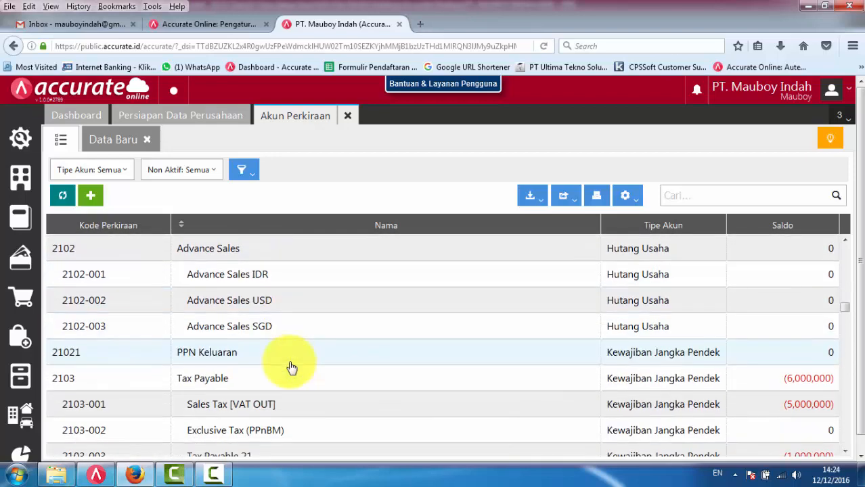
scroll(291, 367, down, 1)
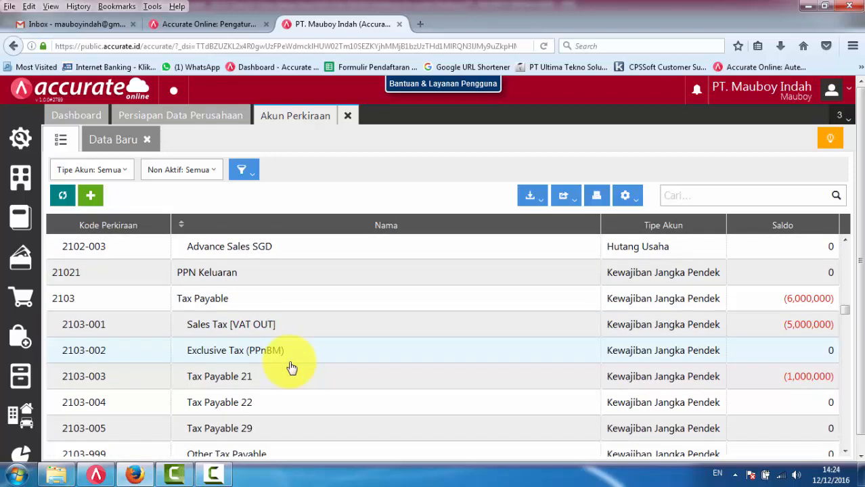
key(alt+Tab)
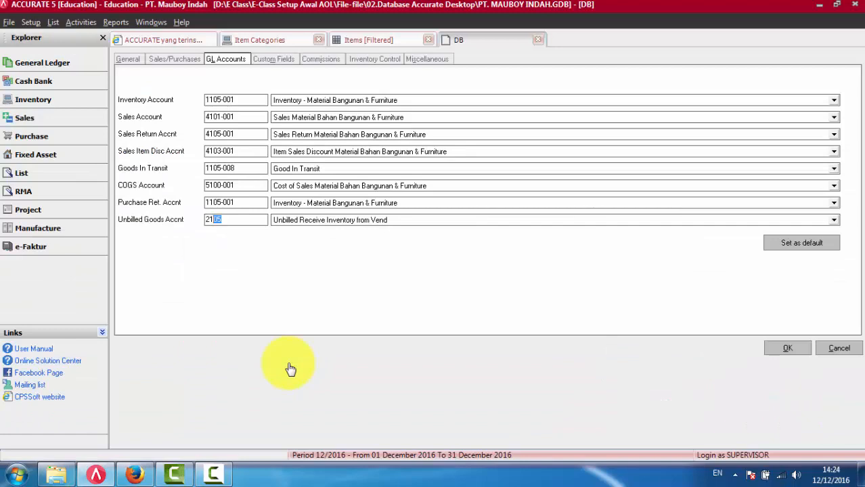
key(alt+Tab)
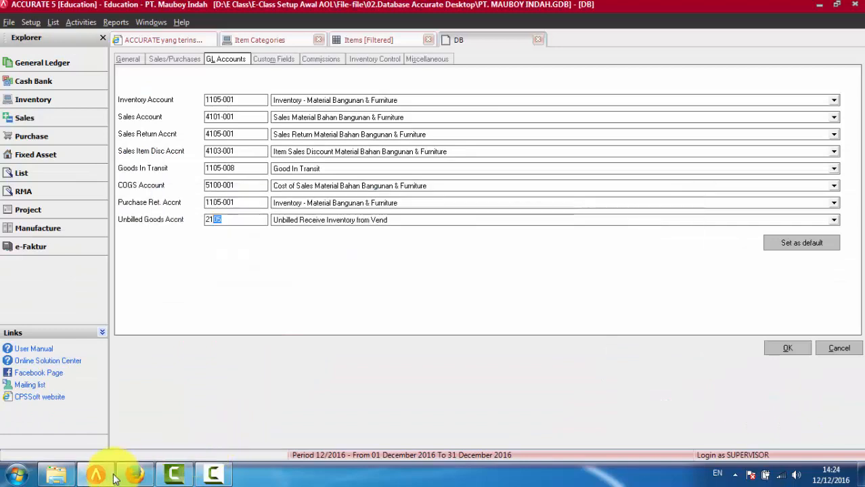
click(135, 473)
Delete the Hutang Pembelian Belum Ditagih account (21031) from Akun Perkiraan, confirm the deletion and return to the account list.
scroll(240, 341, down, 1)
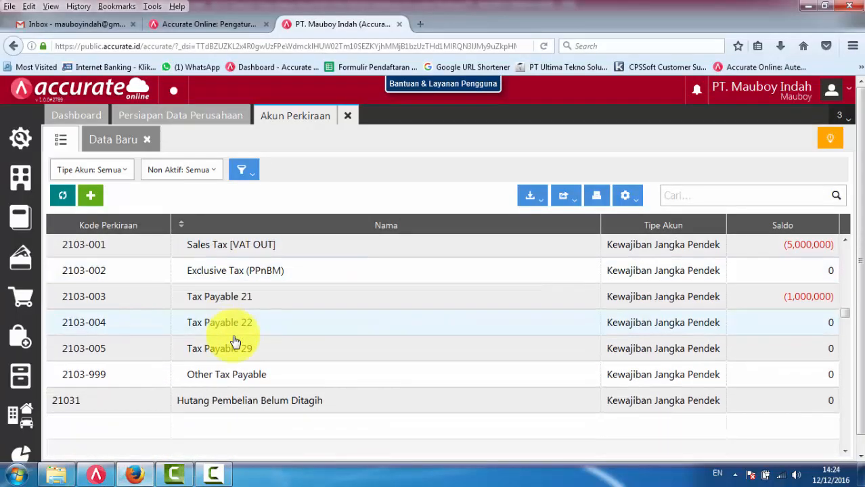
scroll(235, 341, down, 1)
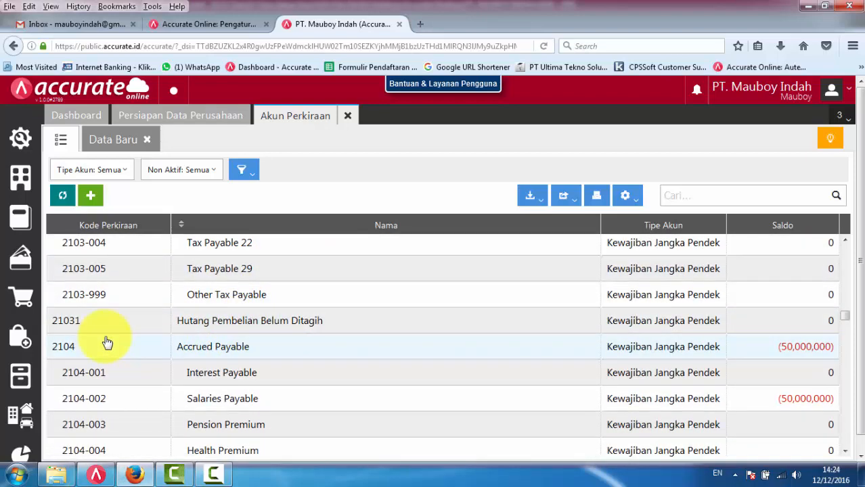
scroll(106, 341, up, 2)
scroll(107, 340, up, 1)
scroll(106, 340, down, 3)
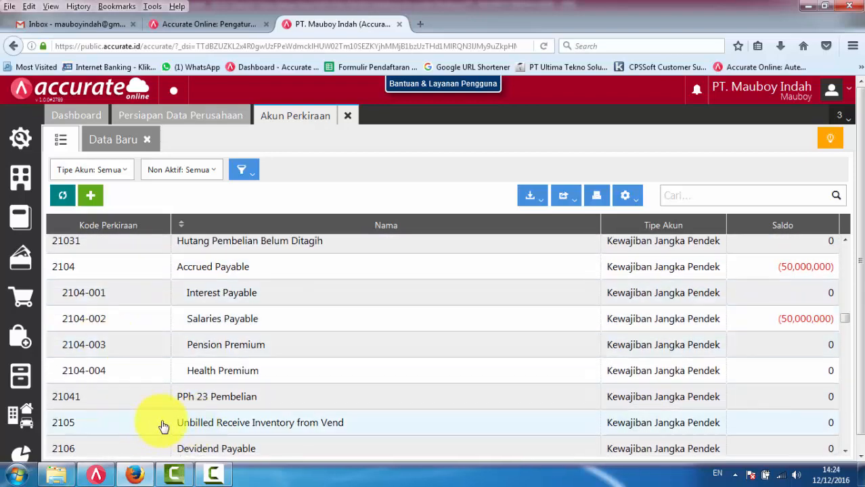
scroll(87, 340, up, 1)
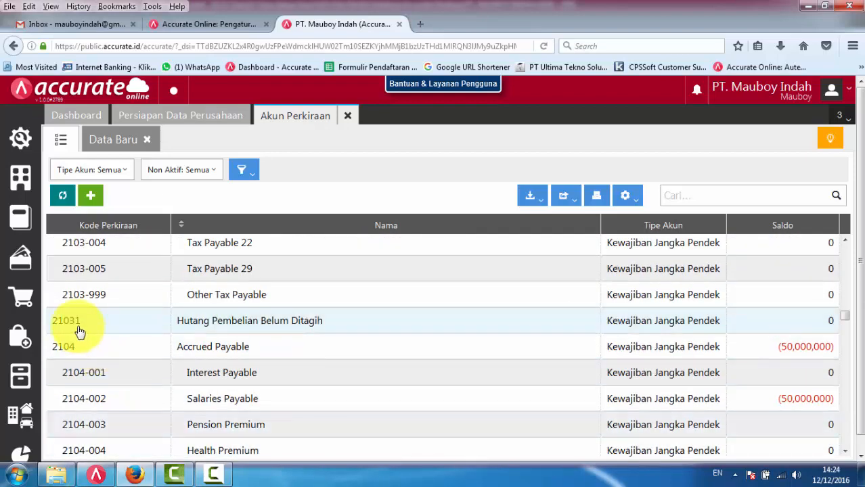
click(103, 328)
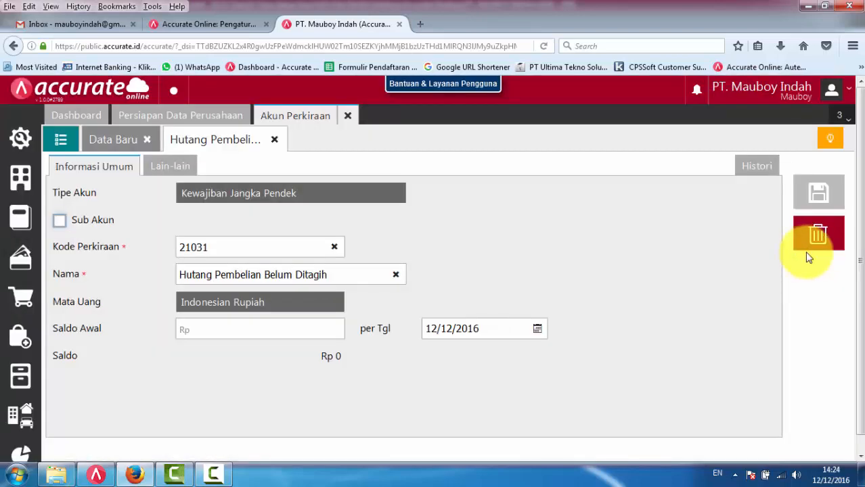
click(812, 245)
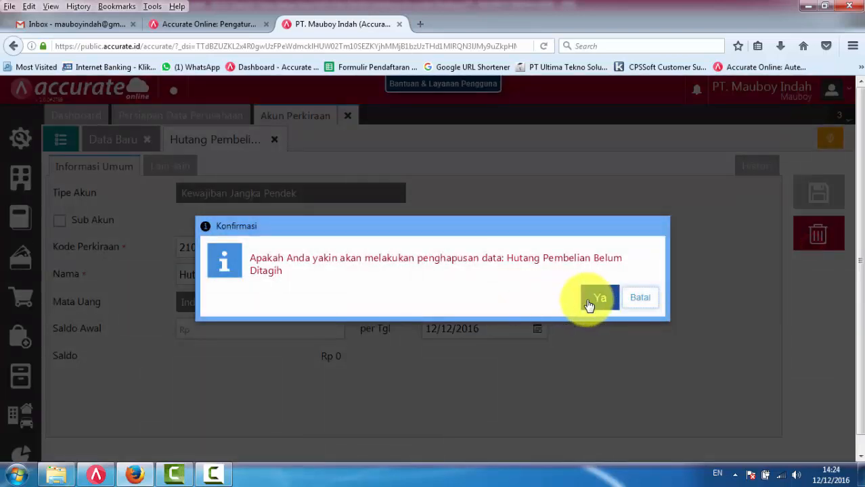
click(589, 305)
click(60, 140)
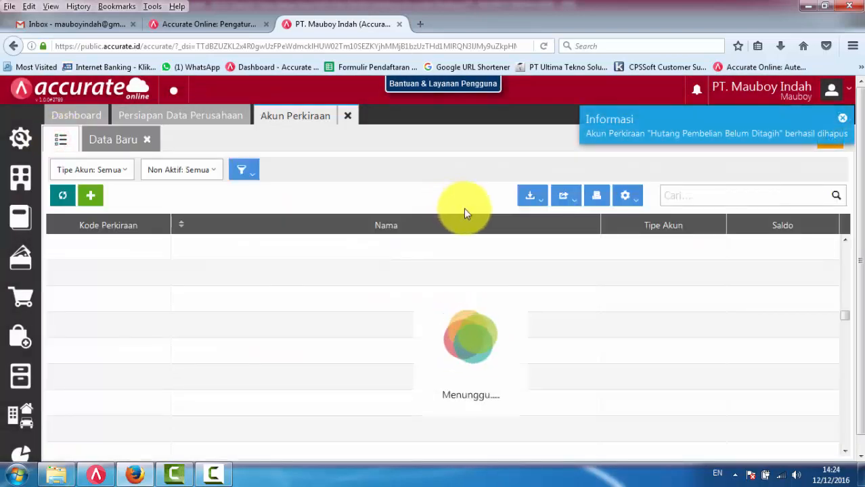
Find the Retur Penjualan account (4201) among the revenue accounts, delete it with confirmation and return to the account list.
scroll(281, 334, down, 5)
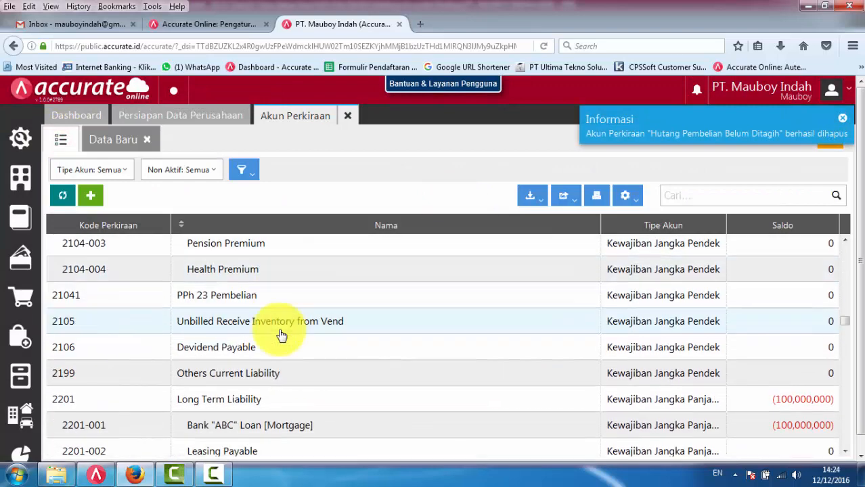
scroll(280, 334, down, 5)
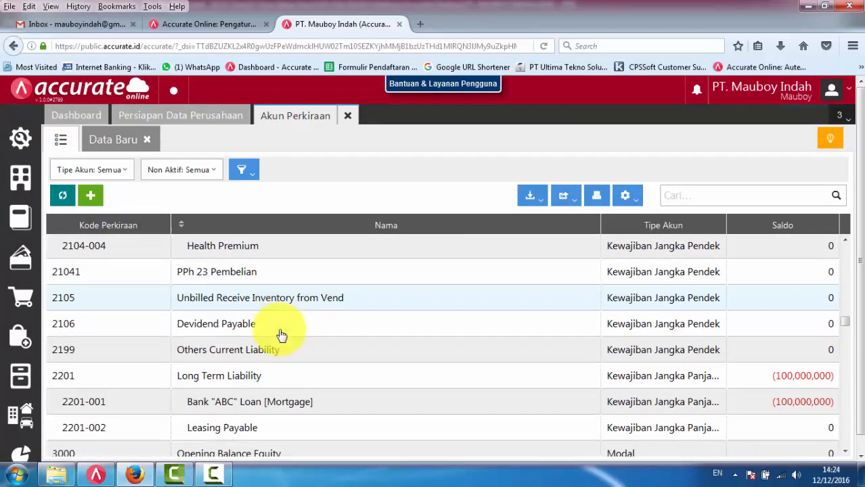
scroll(281, 334, down, 3)
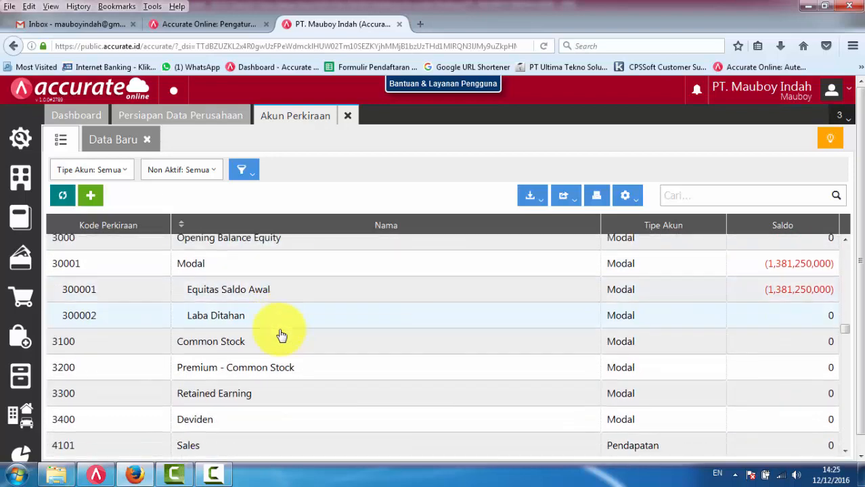
scroll(280, 334, down, 3)
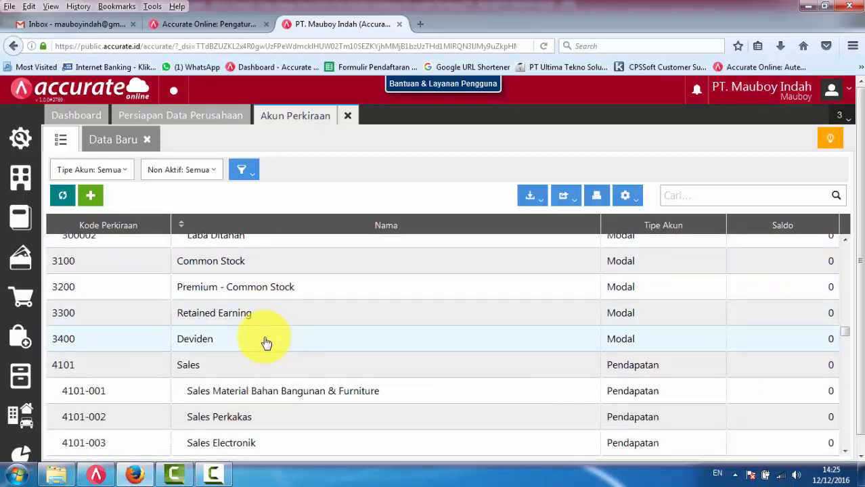
scroll(271, 341, down, 3)
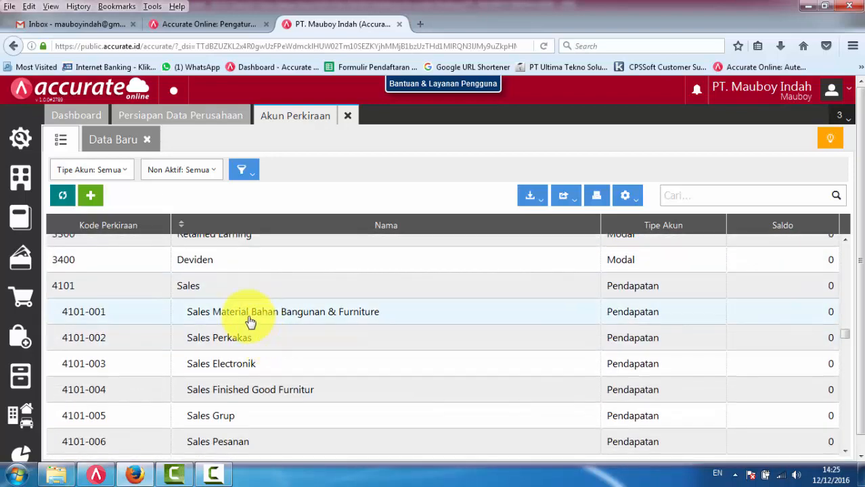
scroll(200, 306, down, 3)
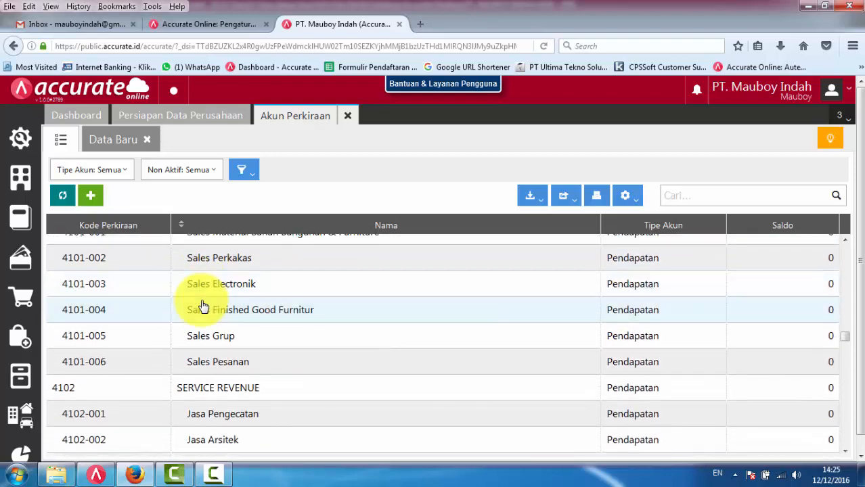
scroll(202, 306, down, 6)
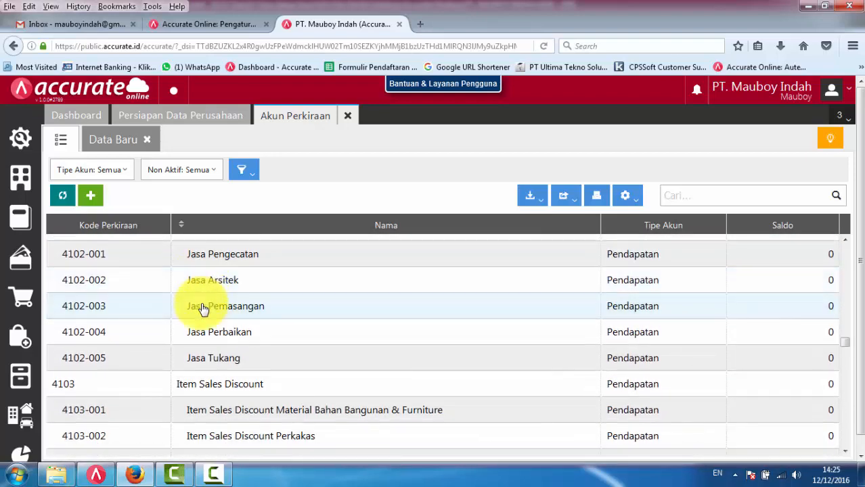
scroll(203, 309, down, 5)
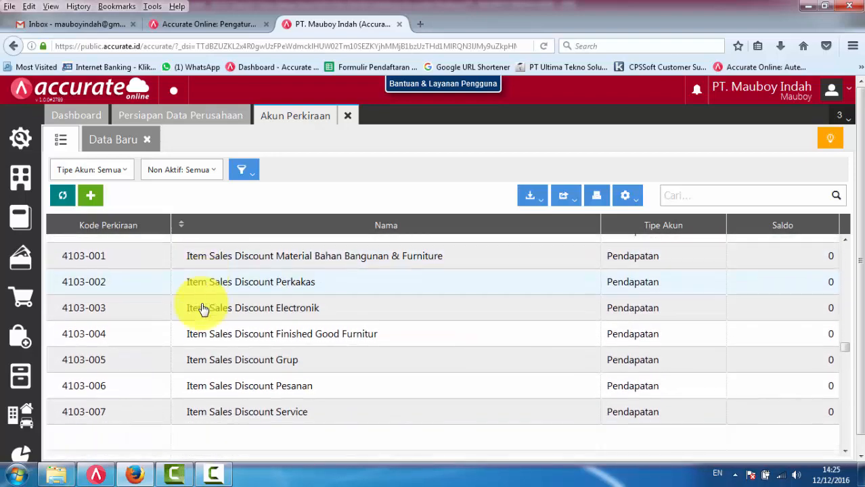
scroll(203, 309, down, 3)
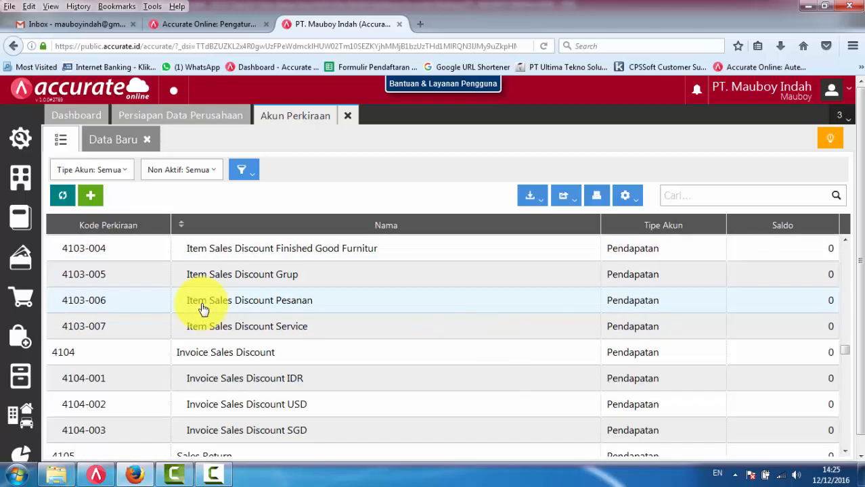
scroll(203, 308, down, 3)
scroll(203, 309, down, 3)
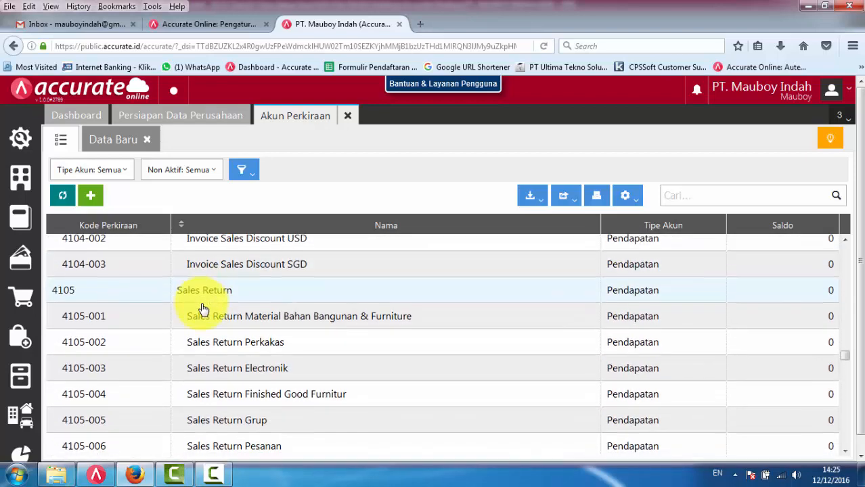
scroll(203, 309, down, 3)
scroll(203, 309, down, 3)
scroll(203, 308, down, 3)
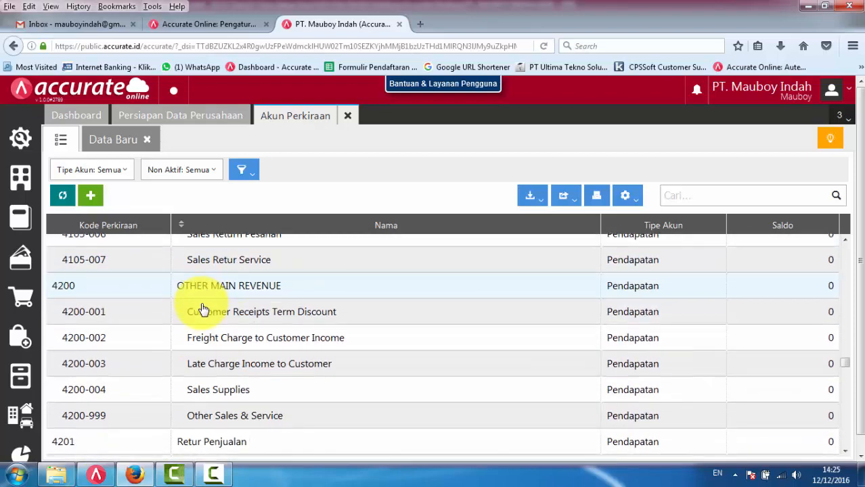
scroll(203, 309, down, 3)
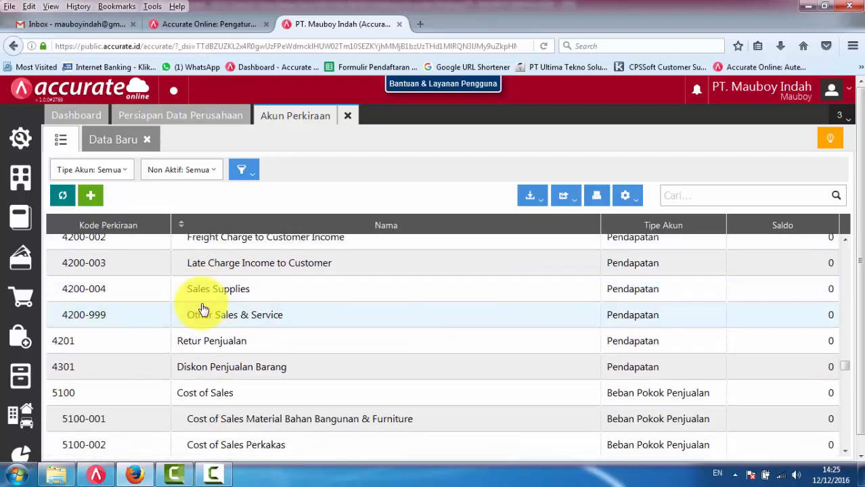
click(126, 348)
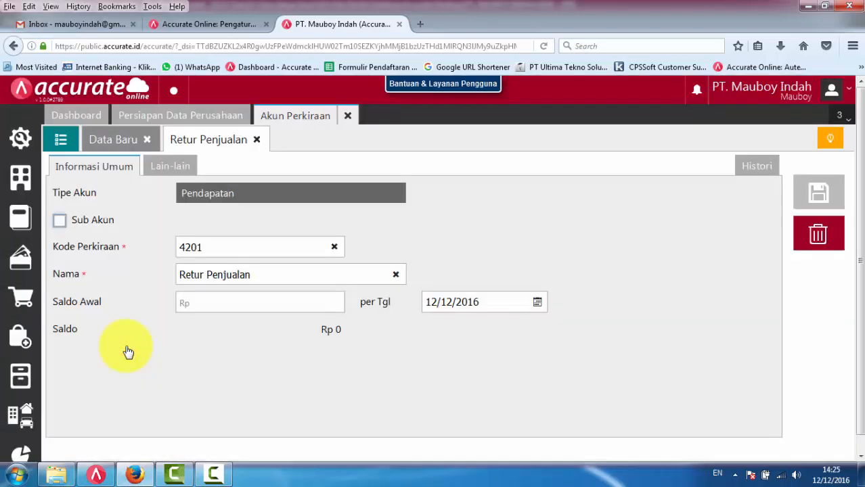
click(810, 231)
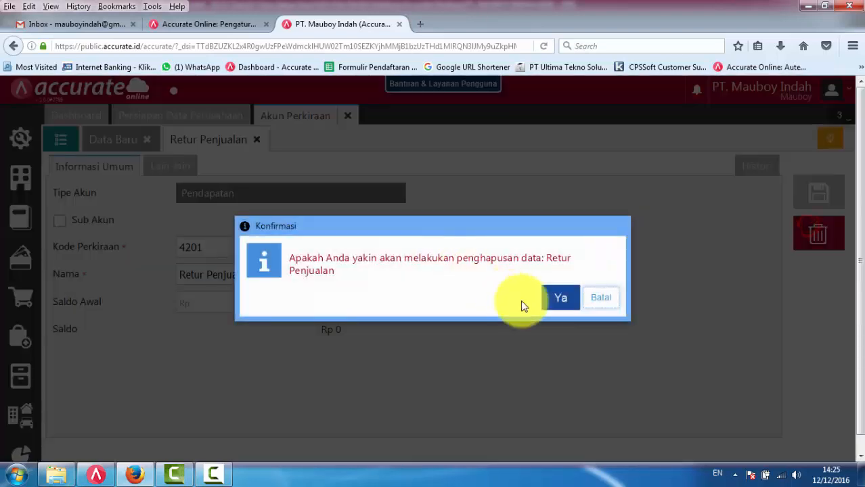
click(556, 299)
click(62, 145)
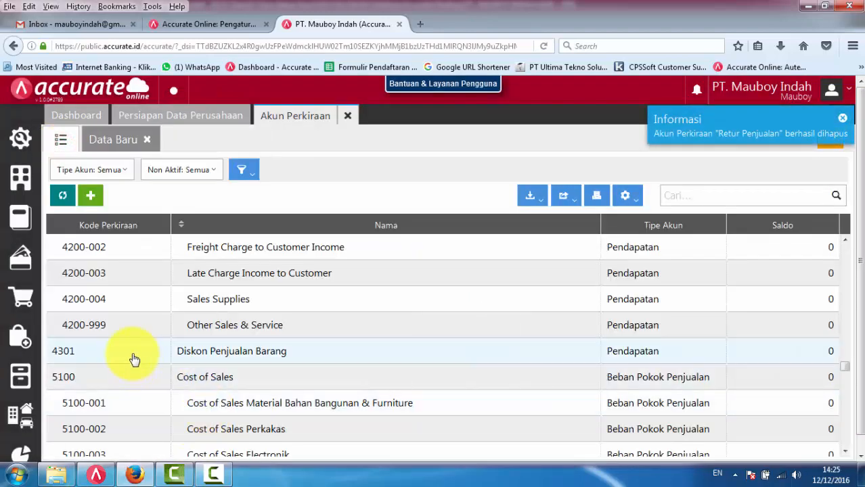
Delete the Diskon Penjualan Barang account (4301), confirm the deletion and go back to the list's cost of sales accounts.
click(134, 358)
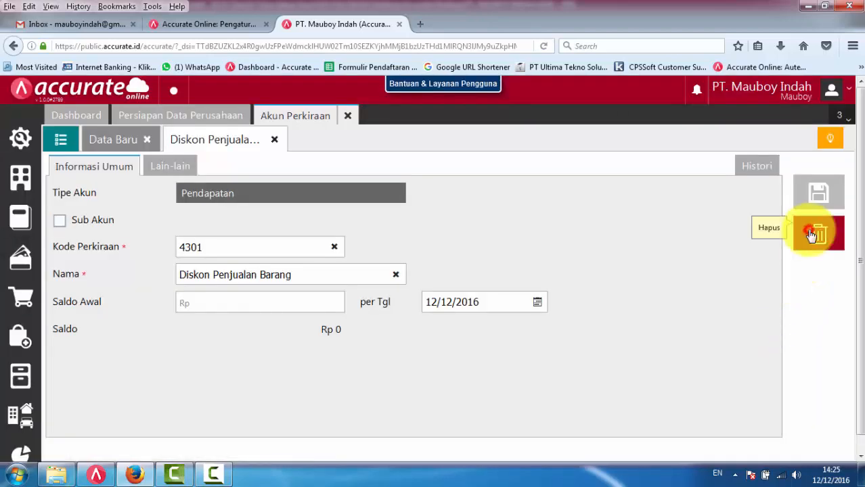
click(811, 234)
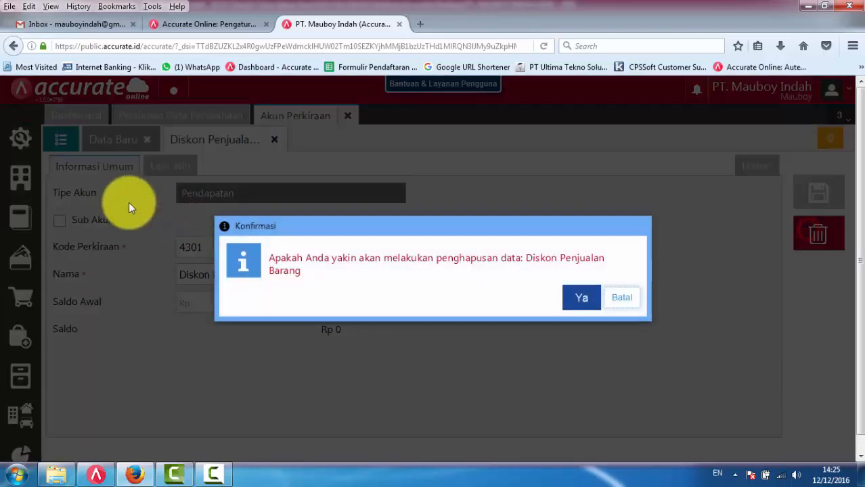
click(580, 297)
click(73, 144)
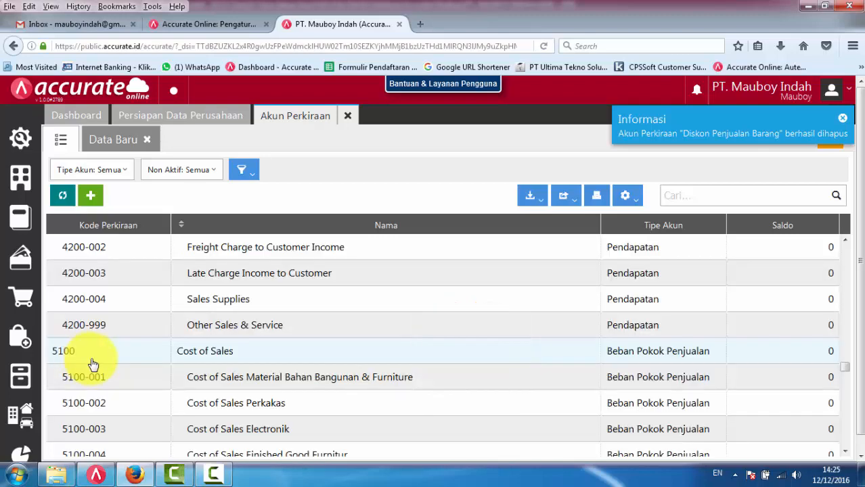
scroll(117, 367, down, 3)
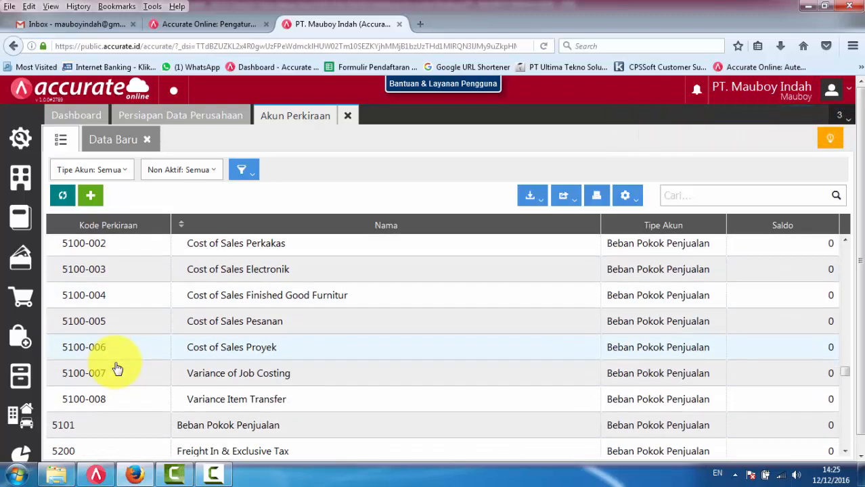
Delete the Beban Pokok Penjualan account (5101), confirm the deletion and return to the account list.
scroll(119, 366, down, 1)
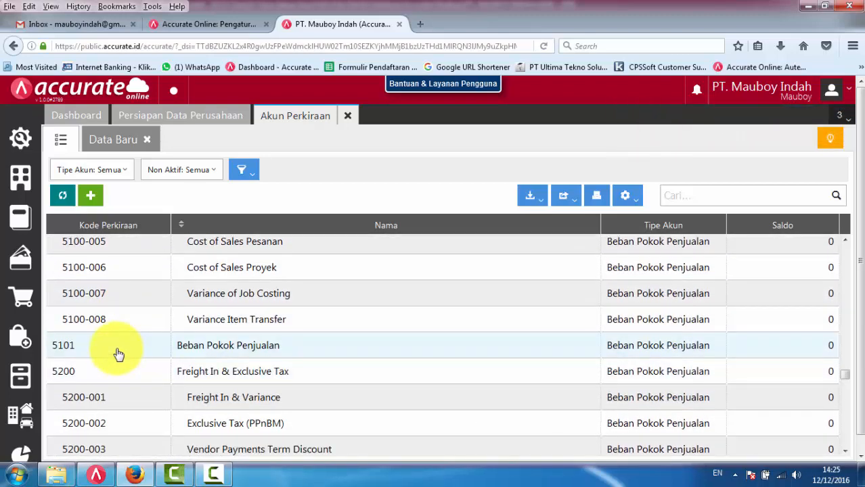
click(89, 350)
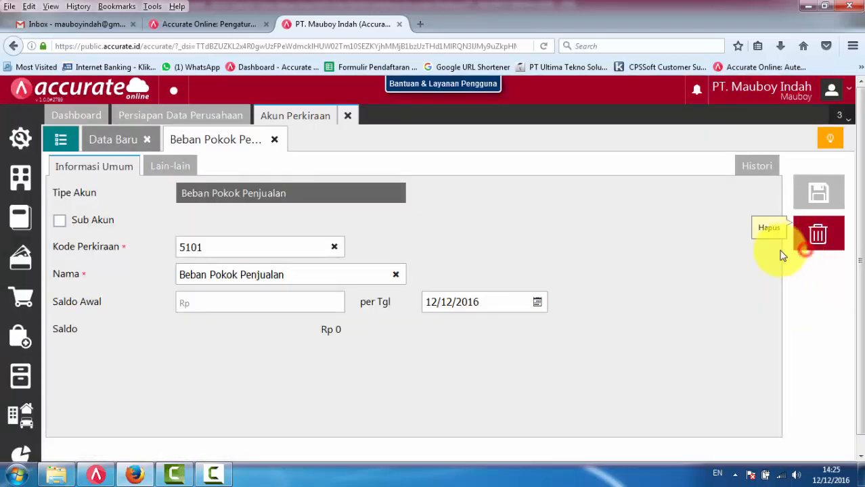
click(805, 245)
click(580, 296)
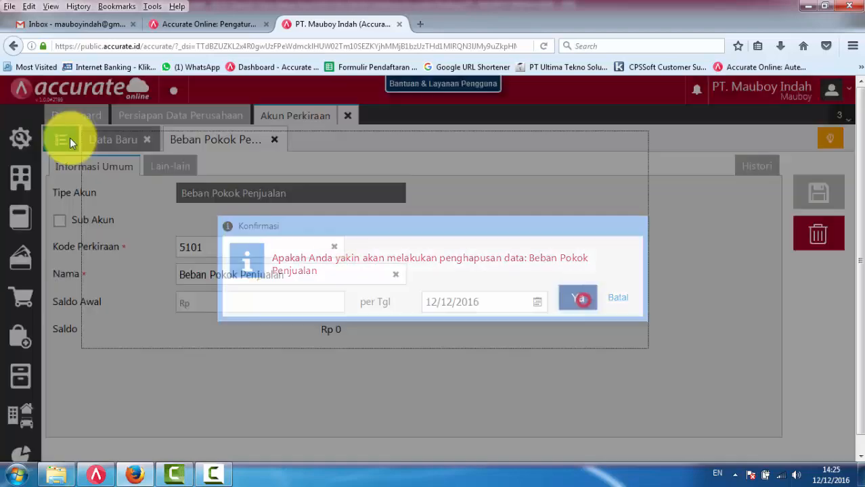
click(61, 138)
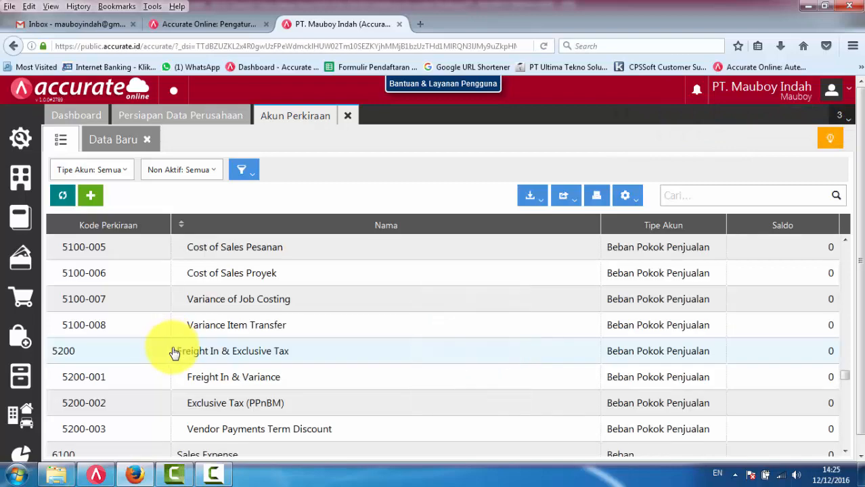
Find the Beban Operasional Lainnya account (6999) among the expense accounts, delete it with confirmation and return to the account list.
scroll(174, 352, down, 5)
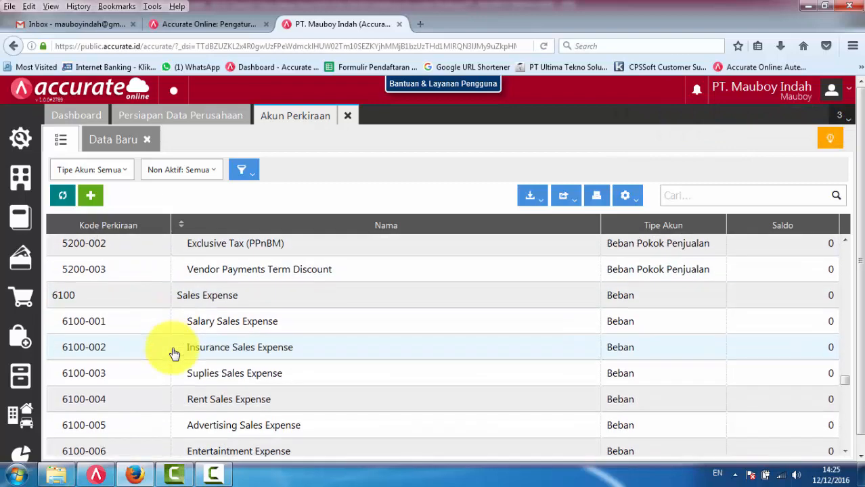
scroll(174, 353, down, 5)
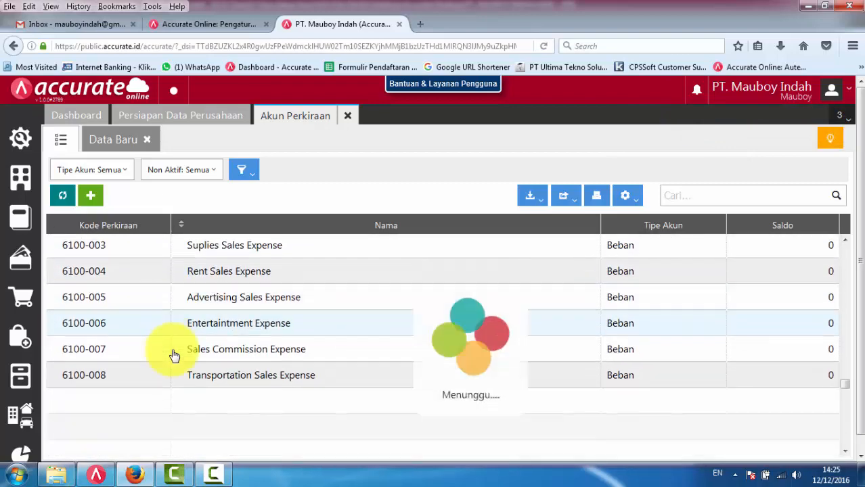
scroll(174, 355, down, 4)
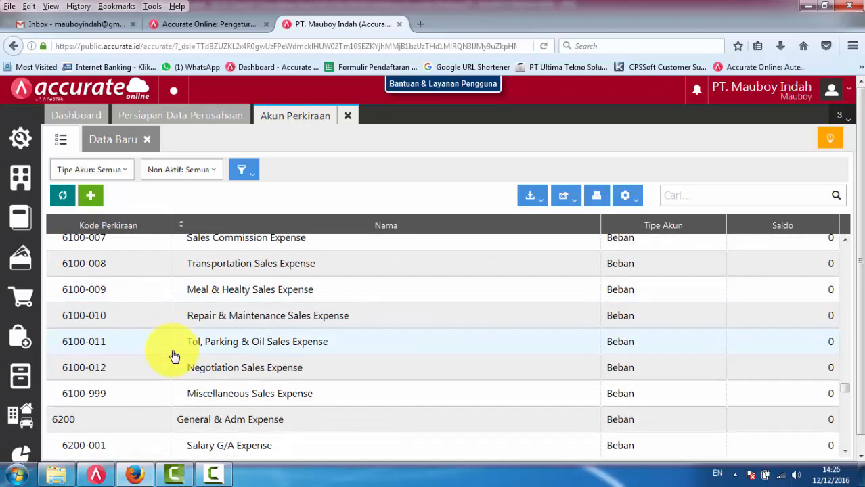
scroll(174, 356, down, 6)
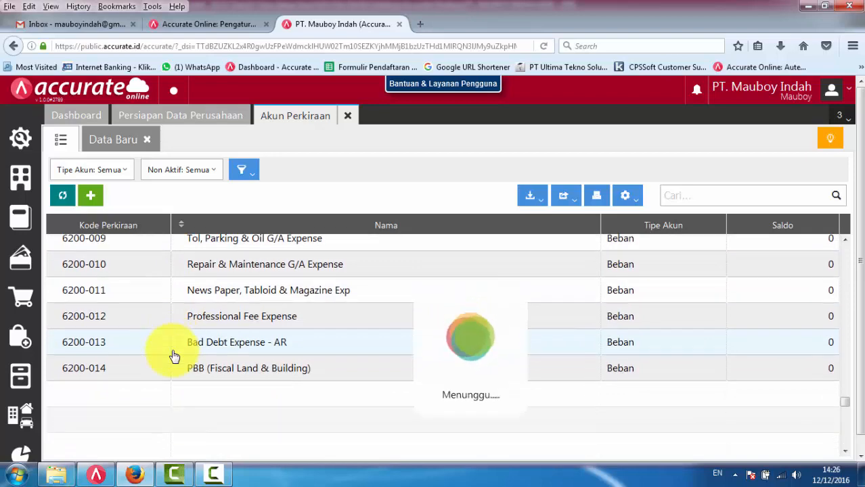
scroll(174, 356, down, 2)
scroll(174, 356, down, 2)
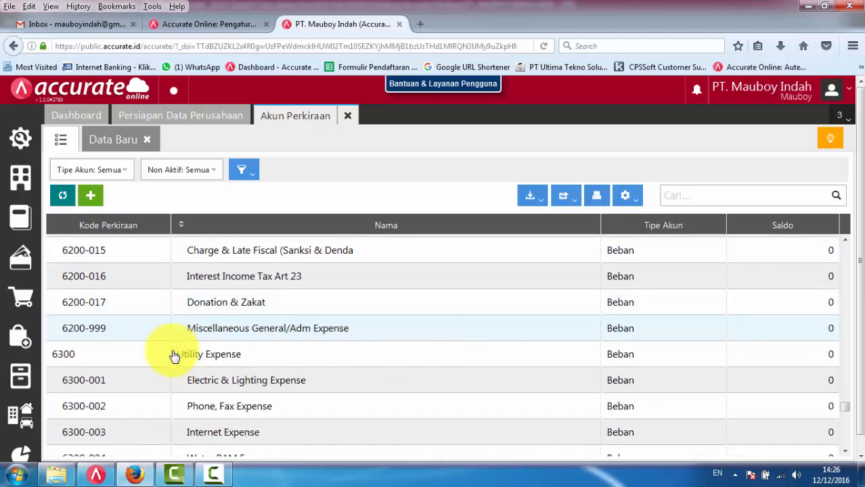
scroll(174, 357, down, 6)
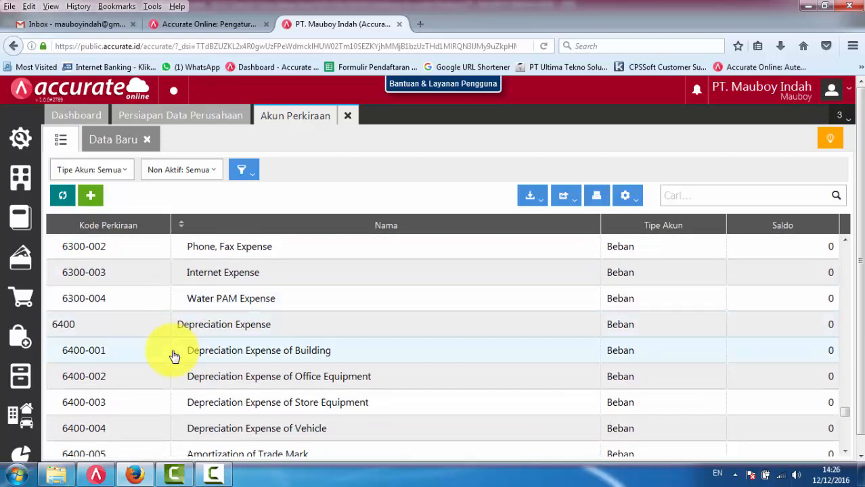
scroll(174, 356, down, 2)
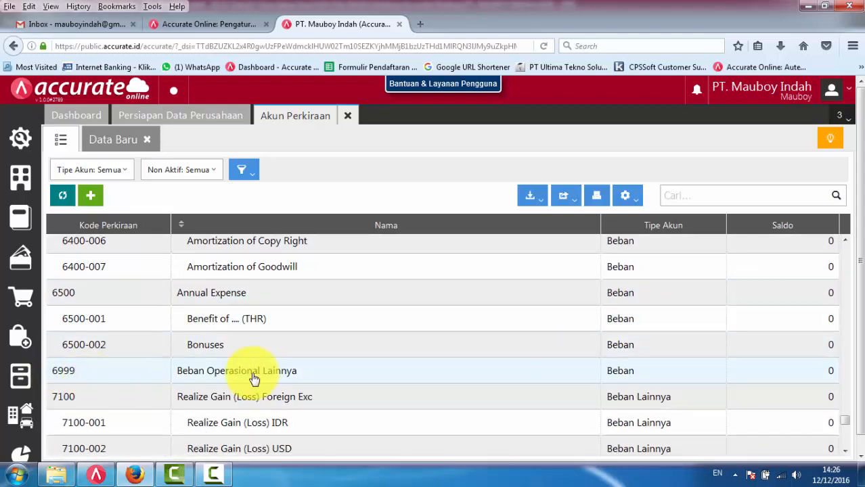
click(83, 378)
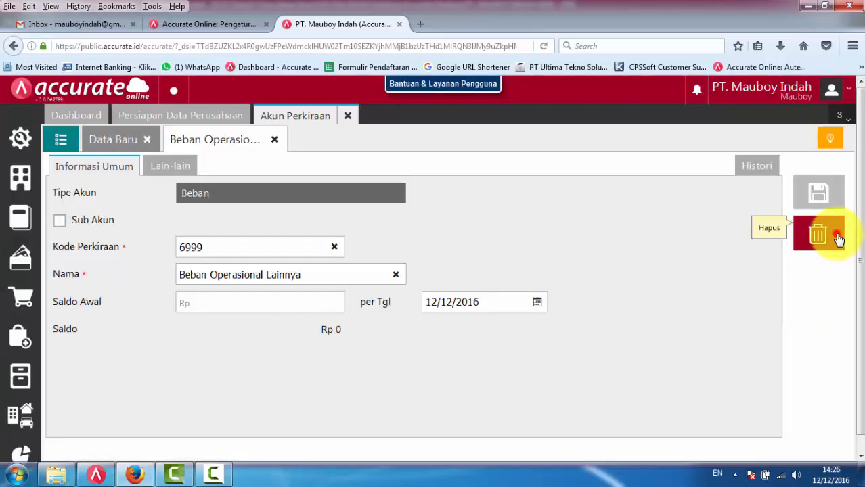
click(838, 240)
click(590, 298)
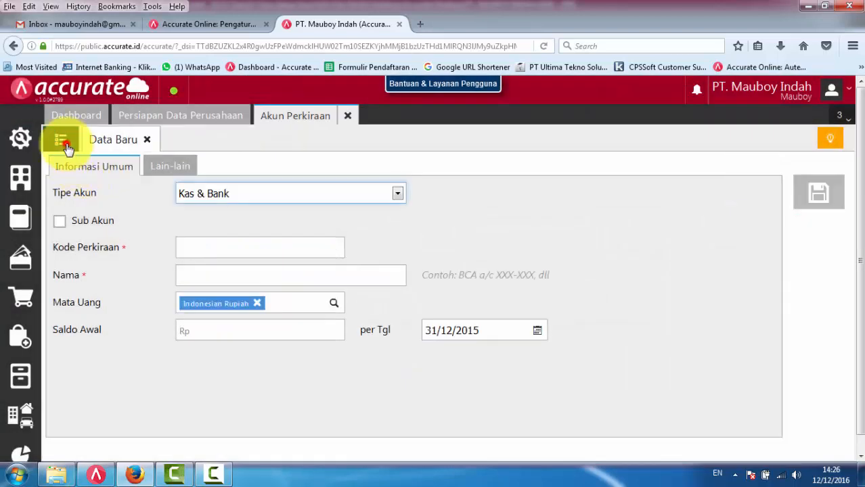
click(62, 142)
Glance at the item's GL accounts in ACCURATE 5, return to Accurate Online and examine the other expense, other income, cash and receivable accounts.
click(213, 474)
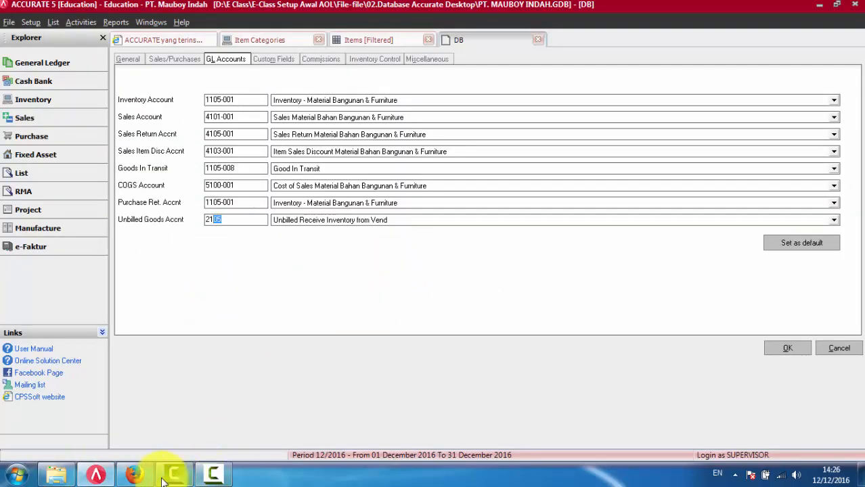
click(133, 474)
scroll(268, 364, down, 3)
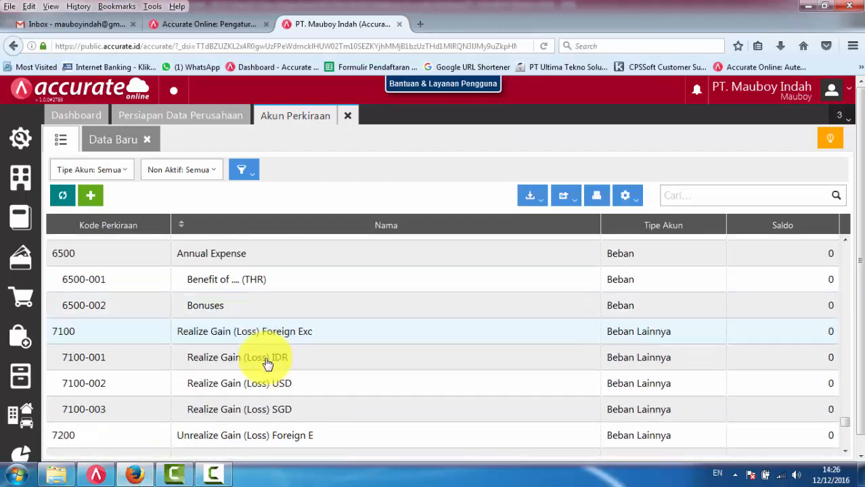
scroll(267, 364, down, 3)
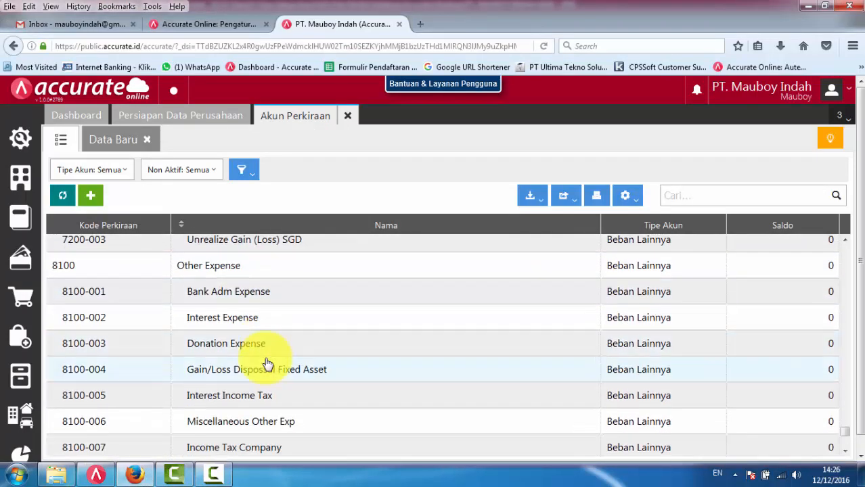
scroll(268, 364, down, 4)
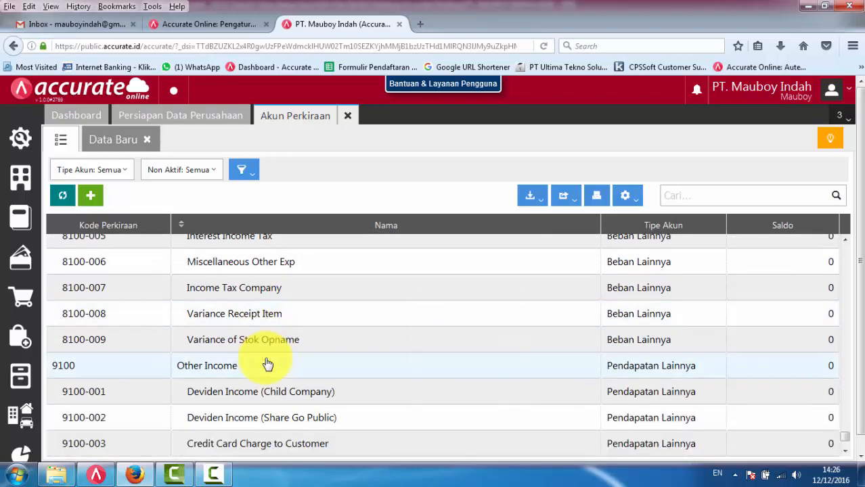
scroll(267, 364, down, 3)
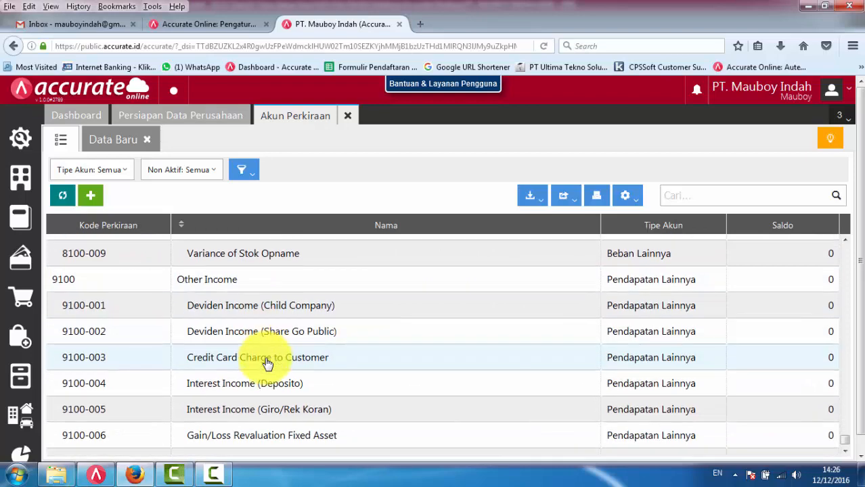
scroll(267, 364, up, 5)
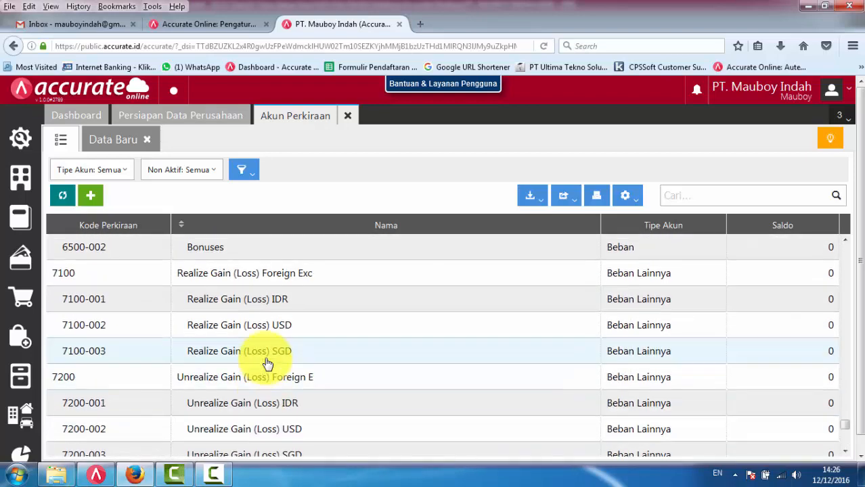
scroll(268, 364, up, 8)
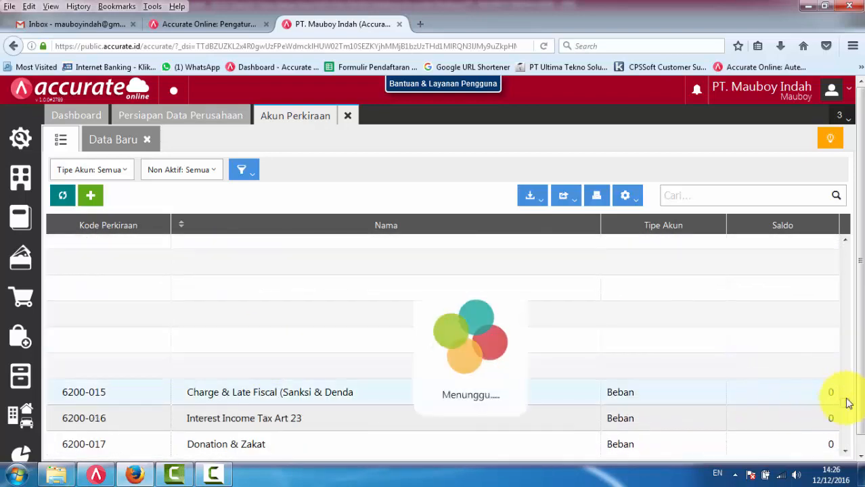
drag(849, 406, 850, 248)
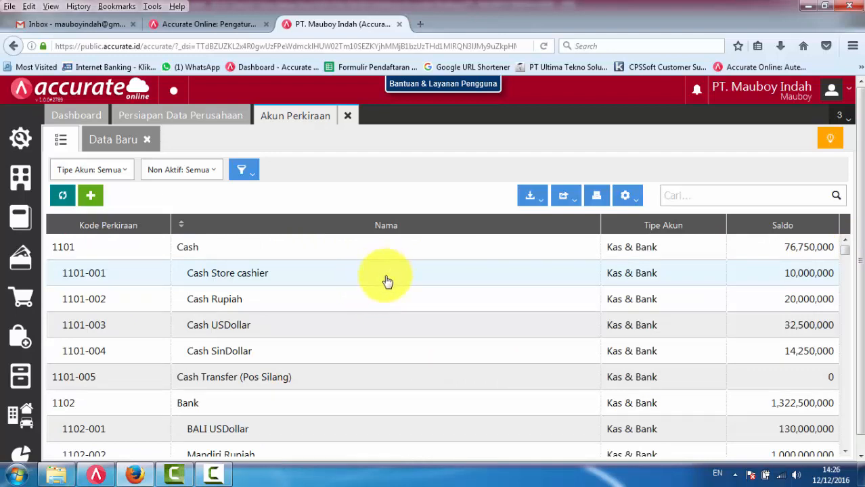
scroll(392, 271, down, 5)
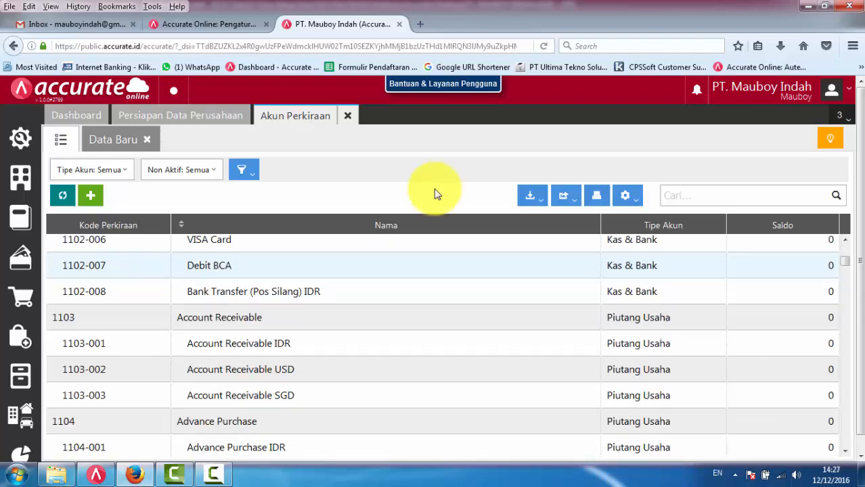